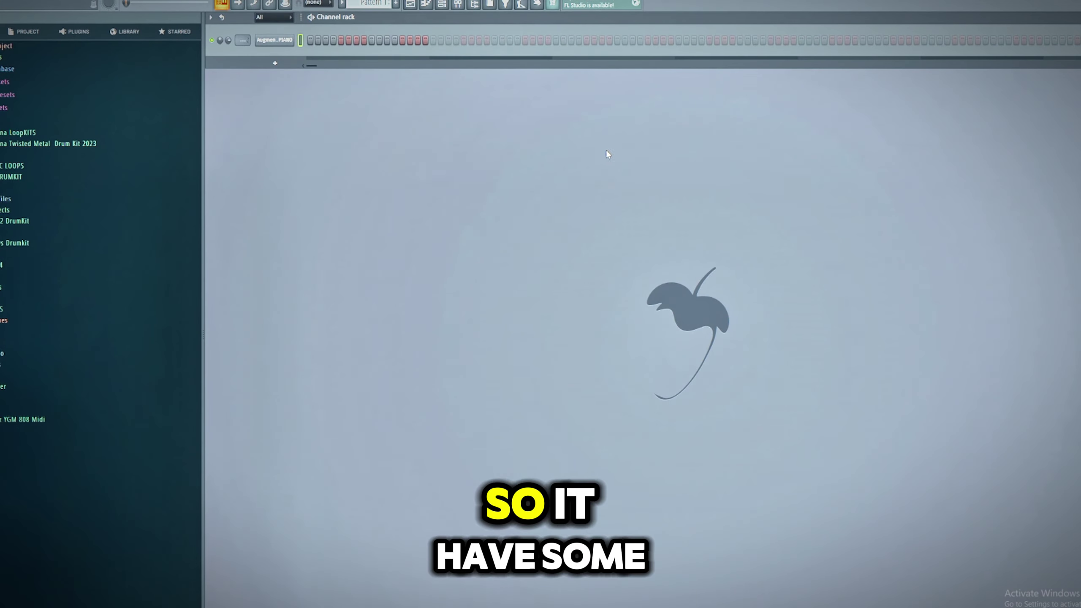
Replace the Augmented Grand Piano channel with Keyscape and load the LA Custom C7 Grand Piano patch
right_click(293, 40)
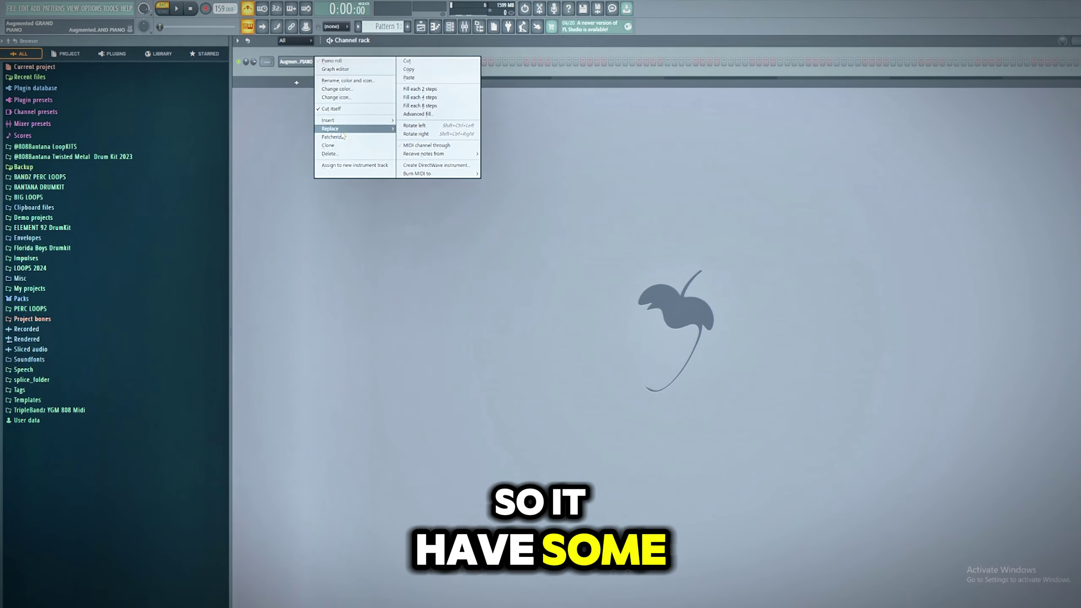
mouse_move(381, 127)
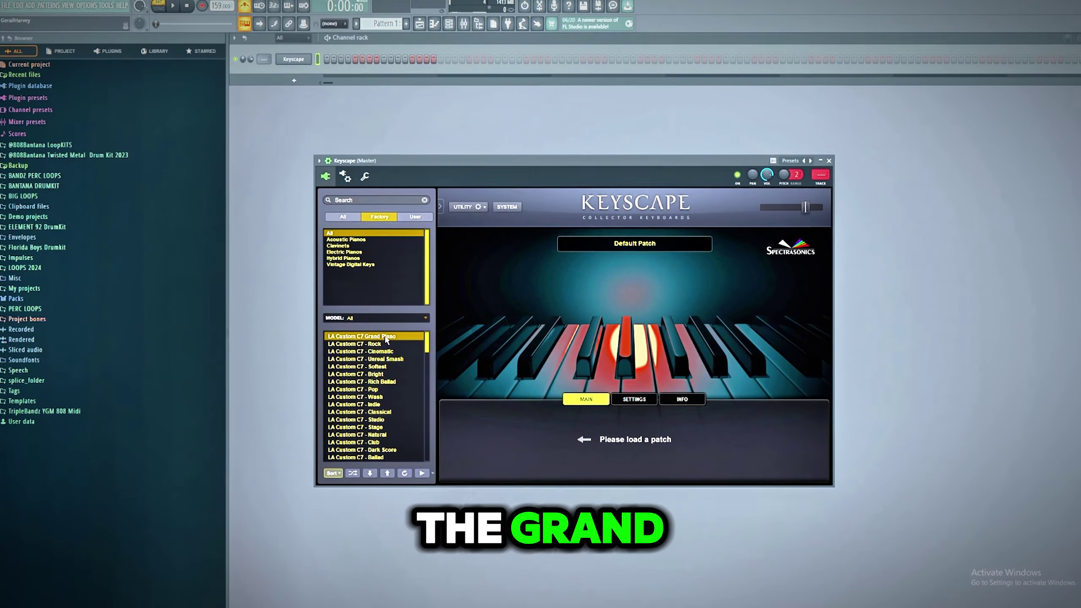
click(385, 337)
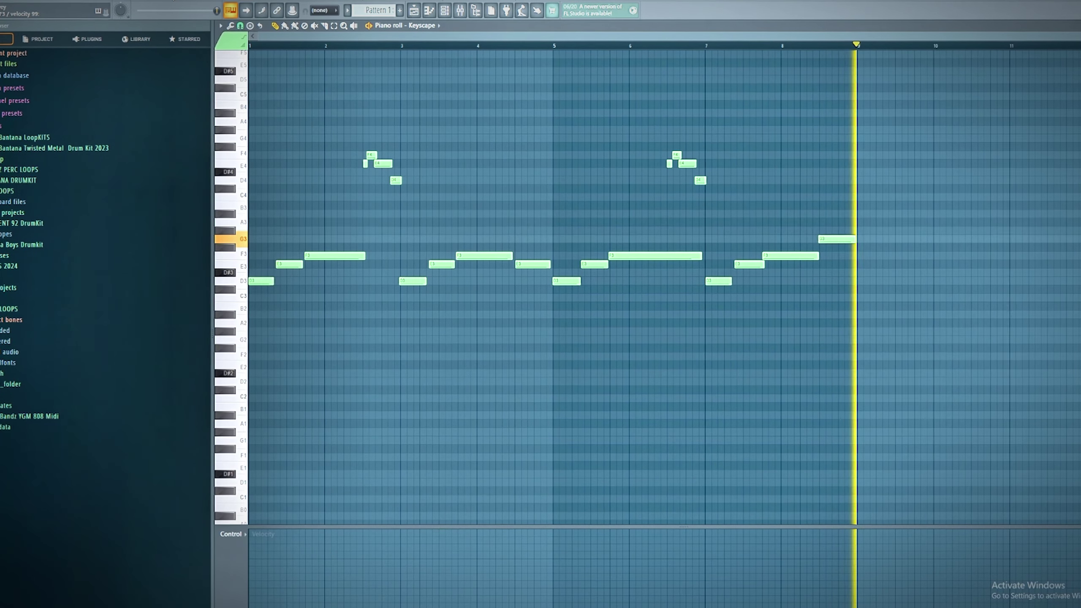
Delete the piano notes in bars 5 and 6, including the short high run
key(space)
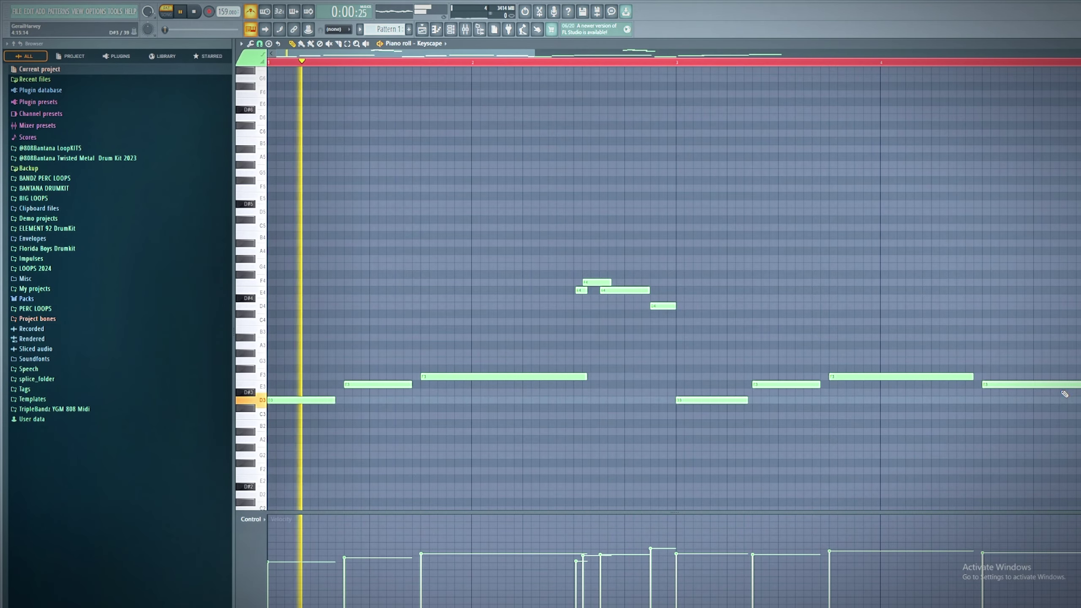
drag(533, 53, 819, 137)
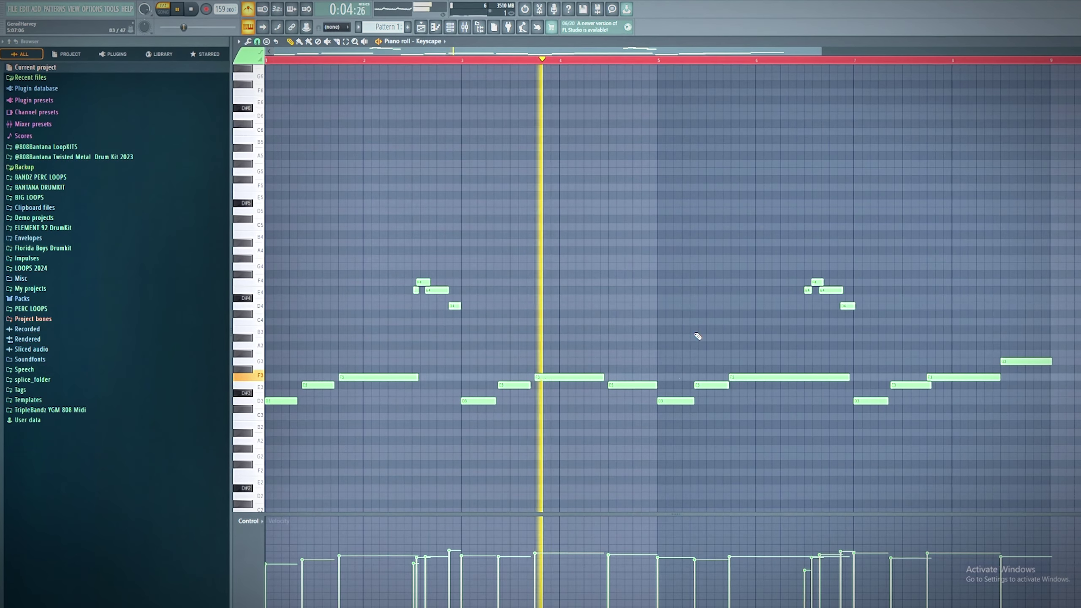
mouse_move(672, 409)
mouse_down()
mouse_move(777, 376)
mouse_move(804, 350)
mouse_up()
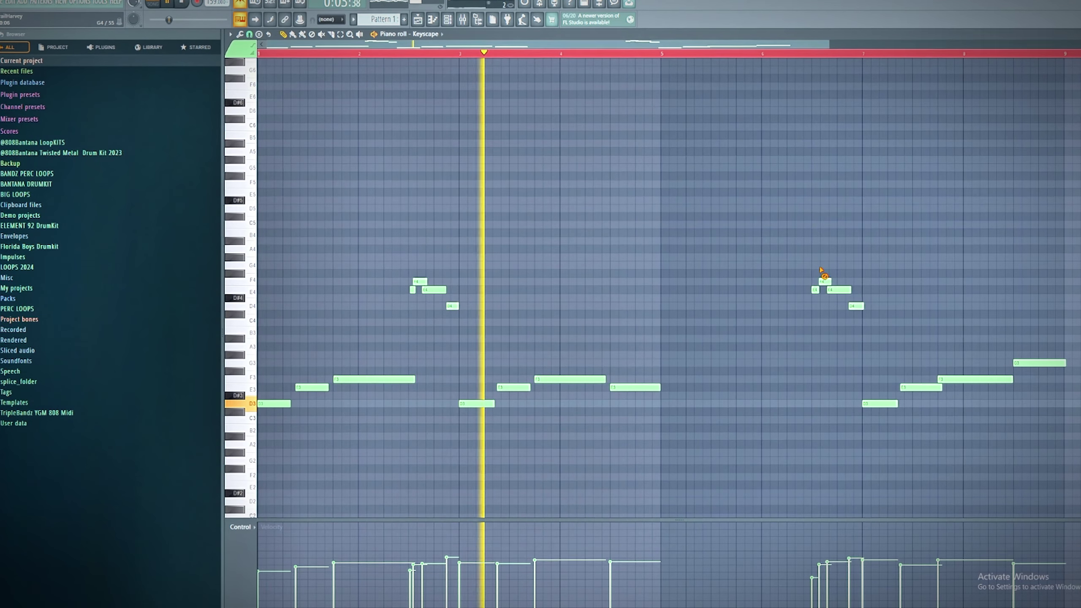
drag(822, 280, 804, 285)
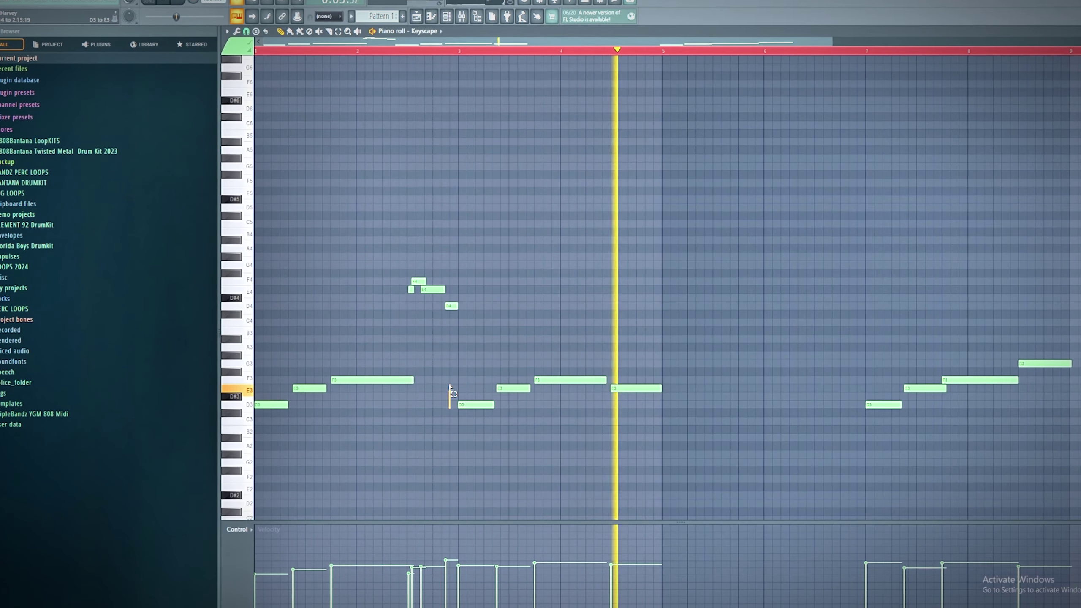
Copy all the notes of bars 1 and 2 into the empty bars 5 and 6
drag(451, 407, 215, 237)
key(space)
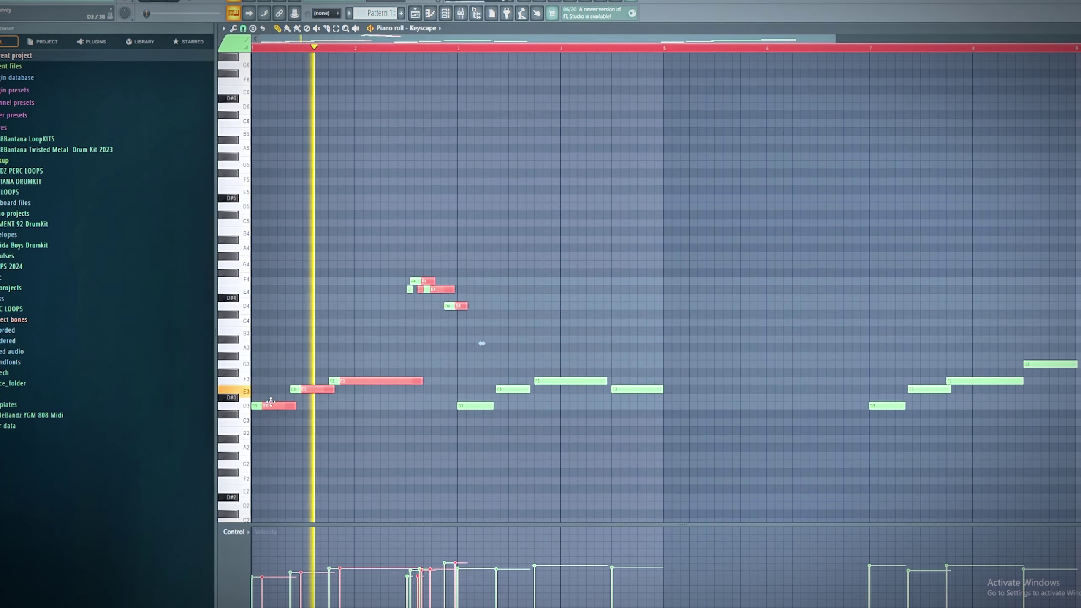
drag(254, 405, 676, 405)
click(807, 441)
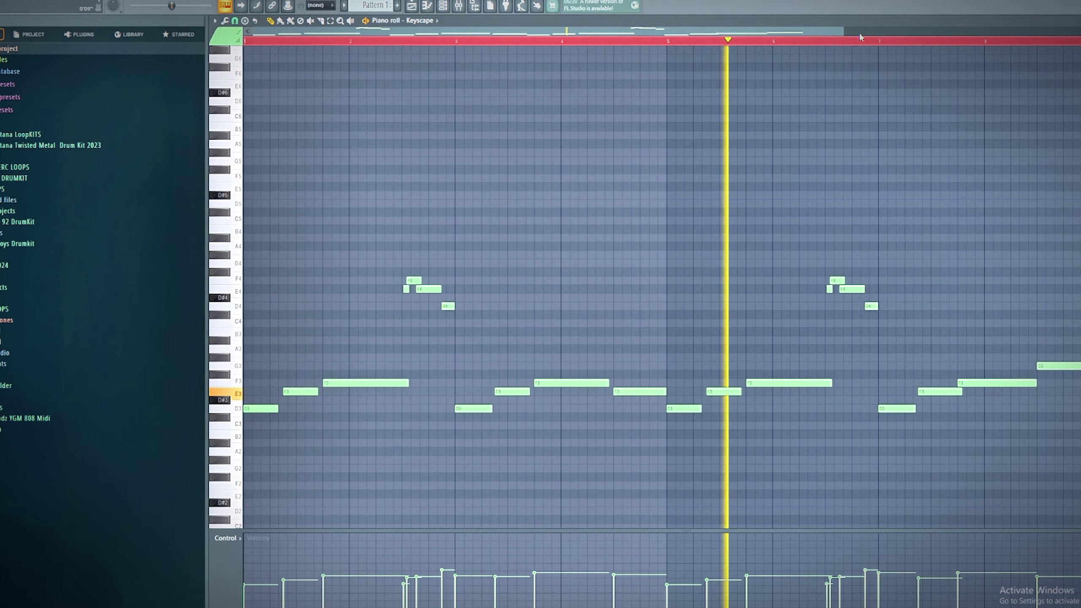
drag(843, 32, 817, 120)
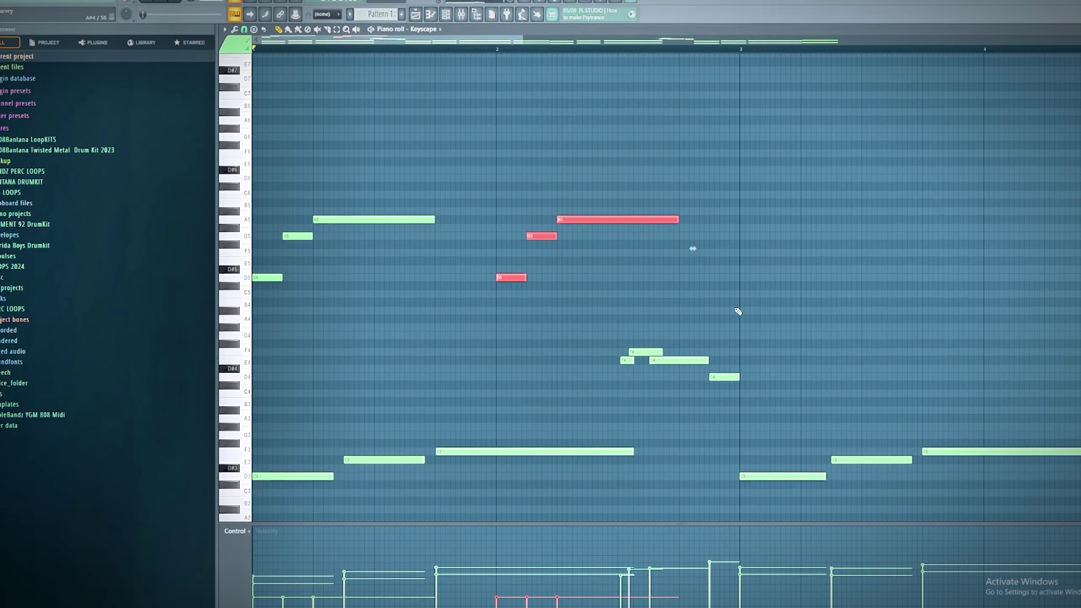
Add a D6 note at the end of bar 2 and duplicate the two-bar high melody across all eight bars
drag(765, 302, 473, 207)
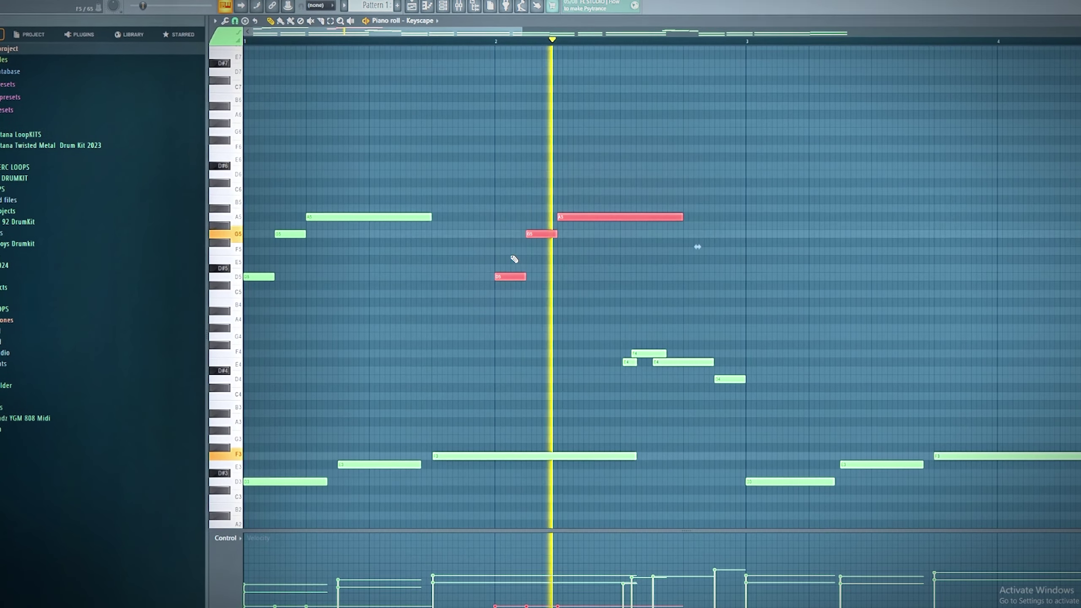
click(687, 176)
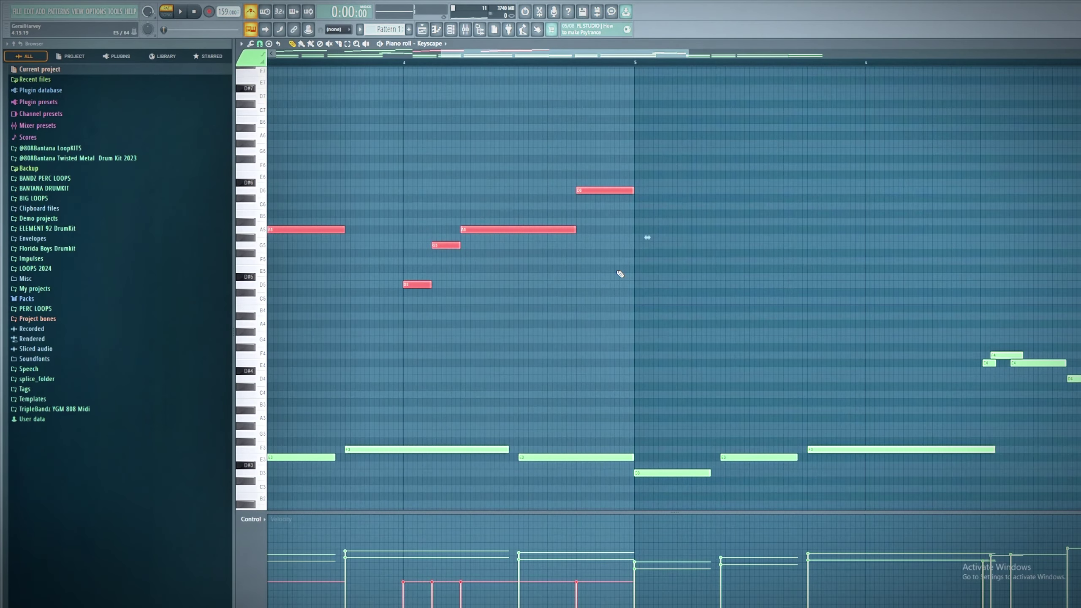
key(ctrl+b)
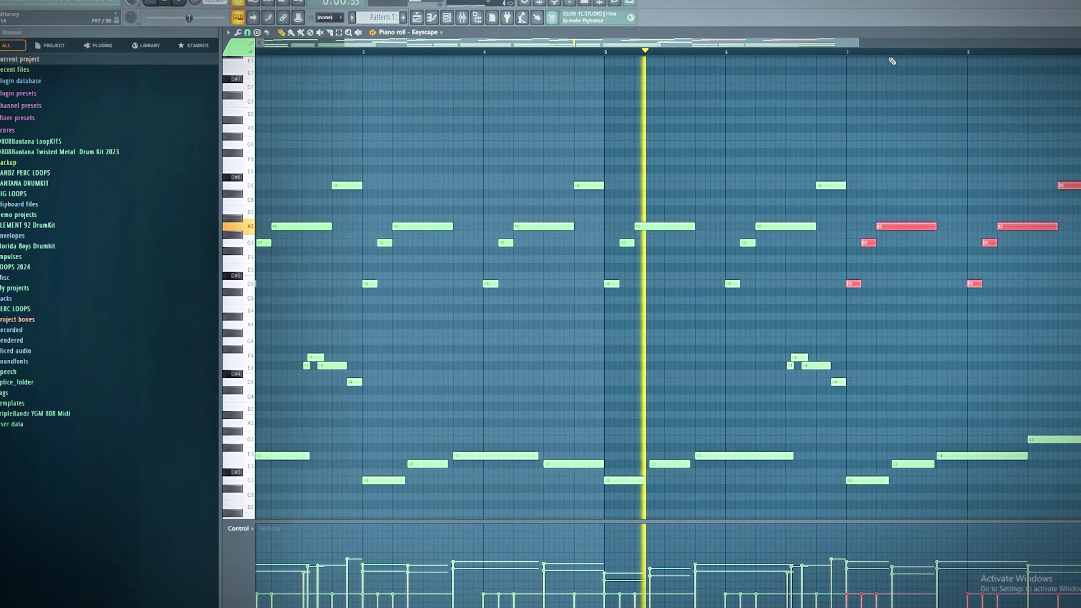
drag(857, 43, 1029, 44)
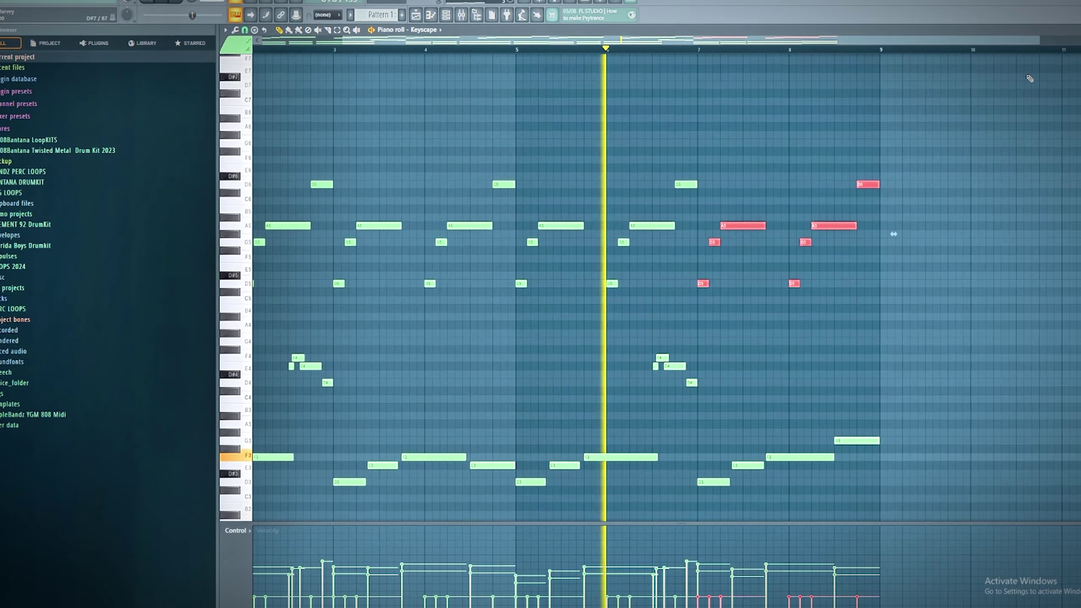
Randomize the levels of all the high melody notes across the eight bars
drag(959, 312, 233, 59)
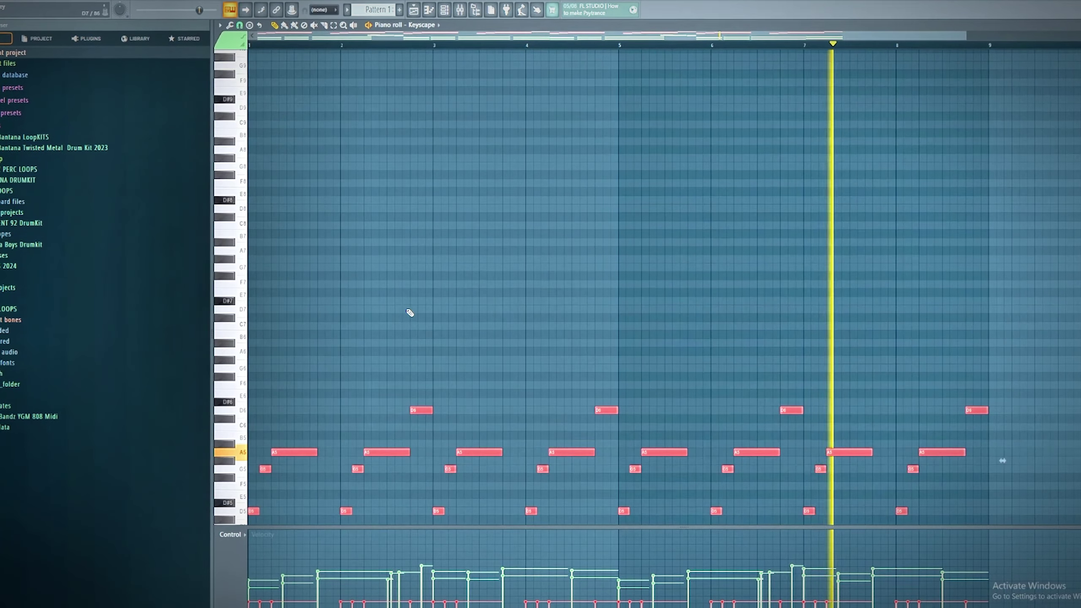
scroll(425, 320, down, 4)
key(alt+r)
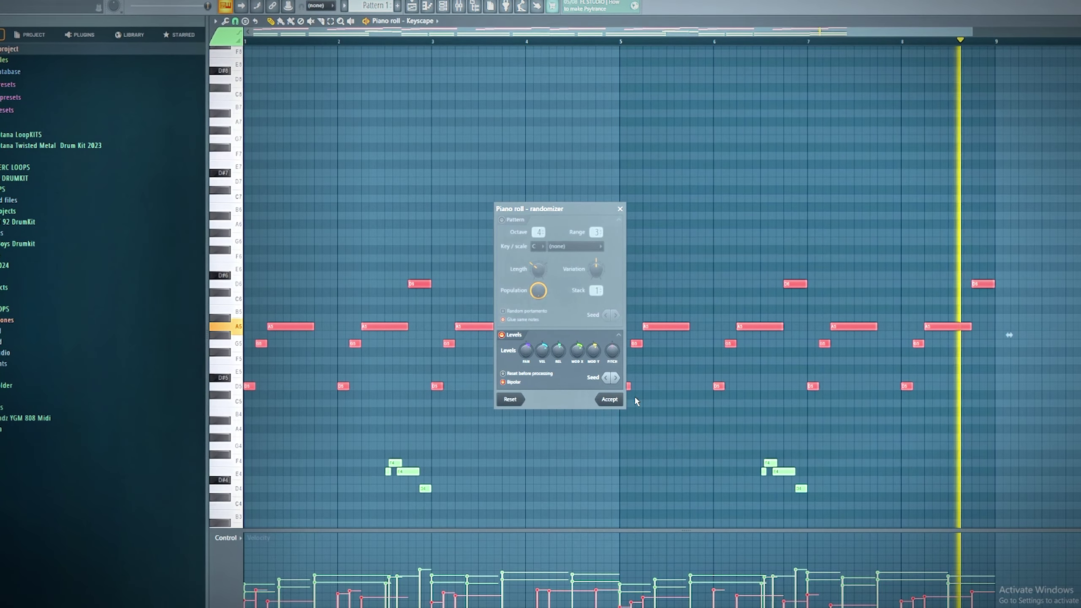
click(608, 399)
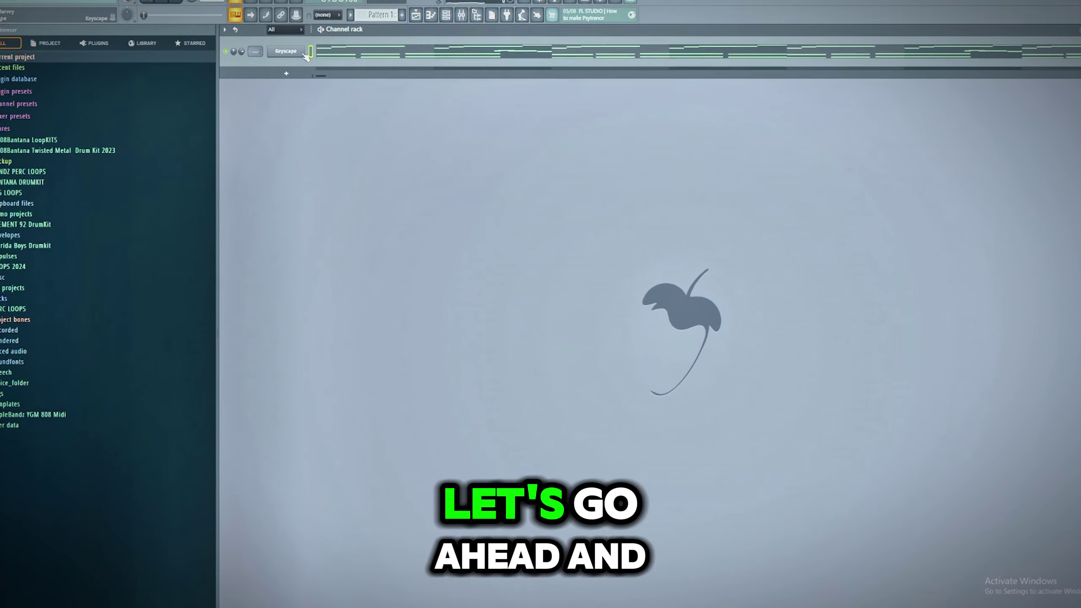
Add an Xpand!2 channel and load the PAD - BOSSMAN DLOW preset
click(294, 80)
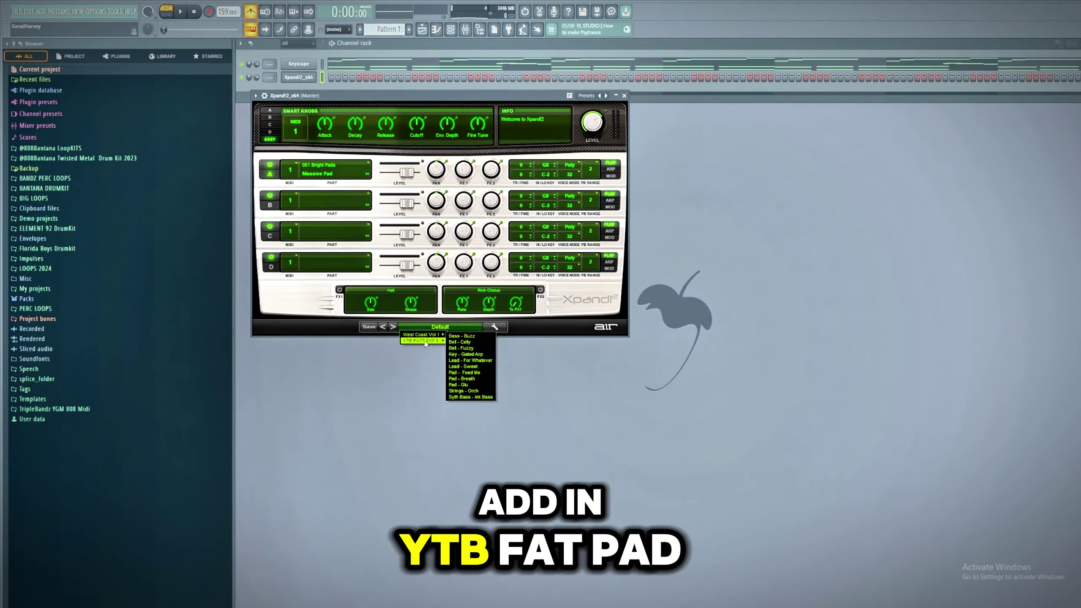
mouse_move(428, 340)
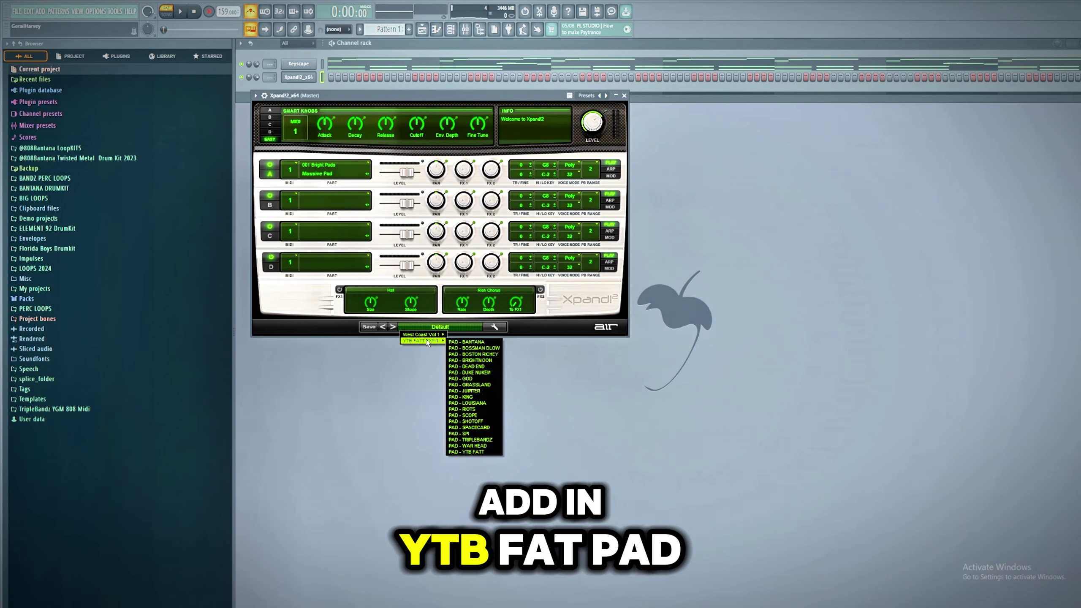
click(473, 347)
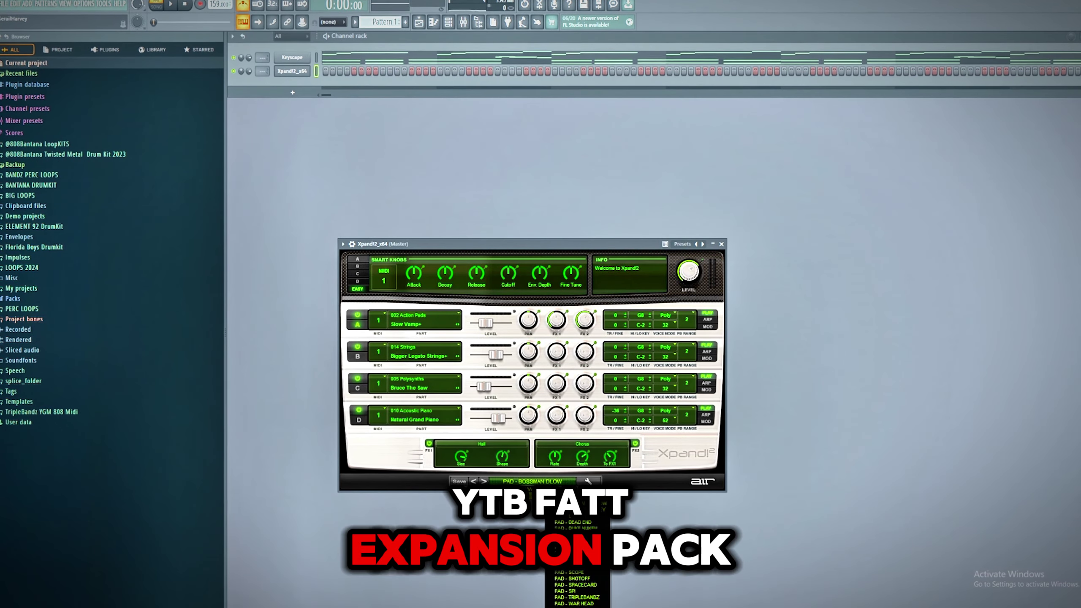
Copy the Keyscape channel's notes and paste them into the Xpand!2 channel
right_click(295, 58)
click(405, 65)
right_click(307, 66)
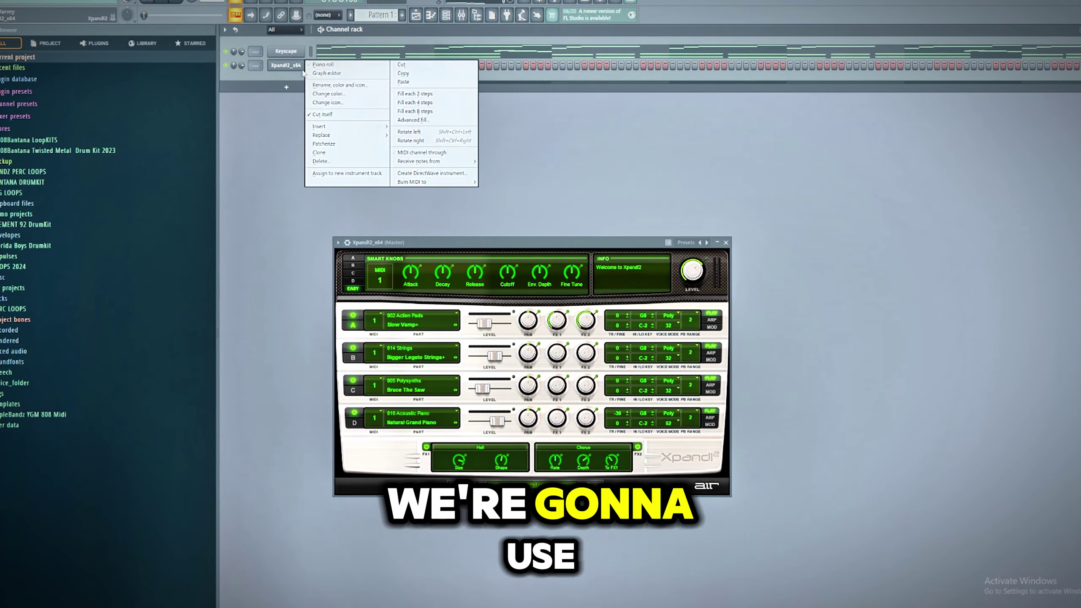
click(411, 74)
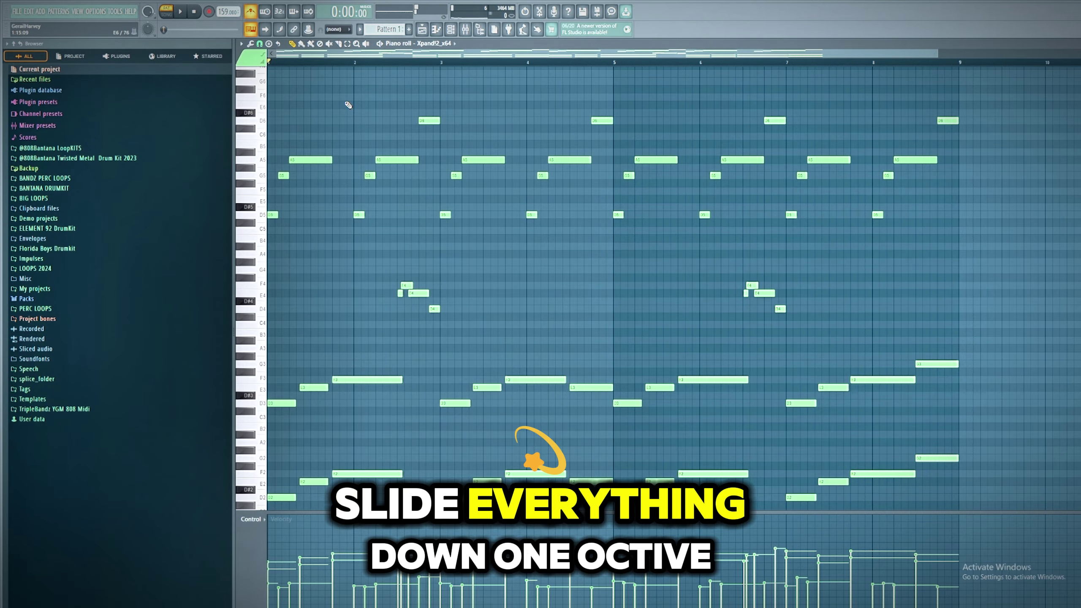
Transpose the pasted Xpand!2 notes down one semitone, play the pattern and close the plugin window
key(shift+Down)
key(space)
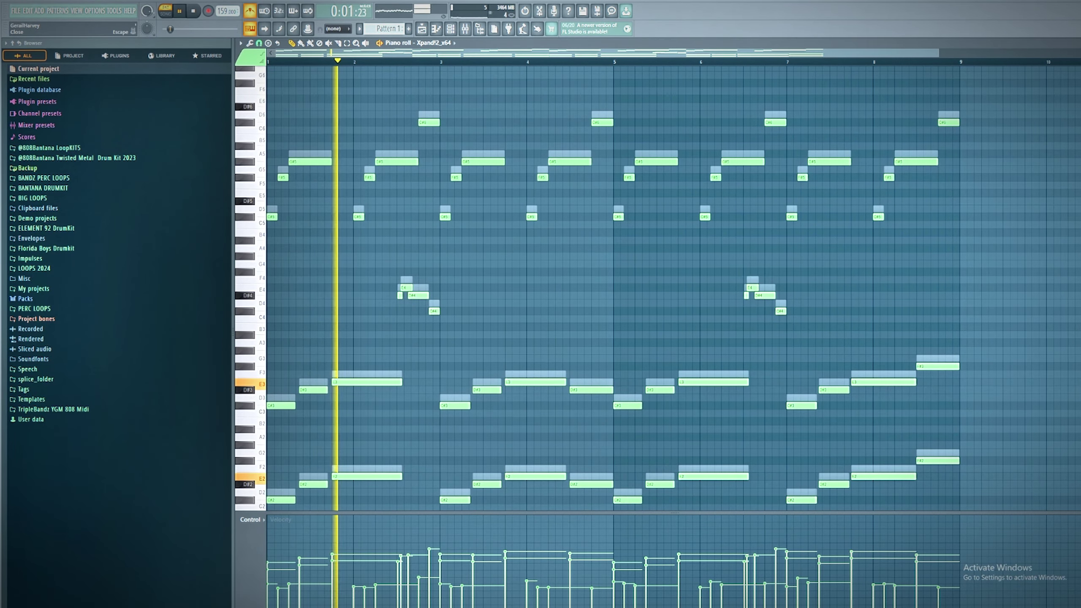
key(F7)
click(407, 67)
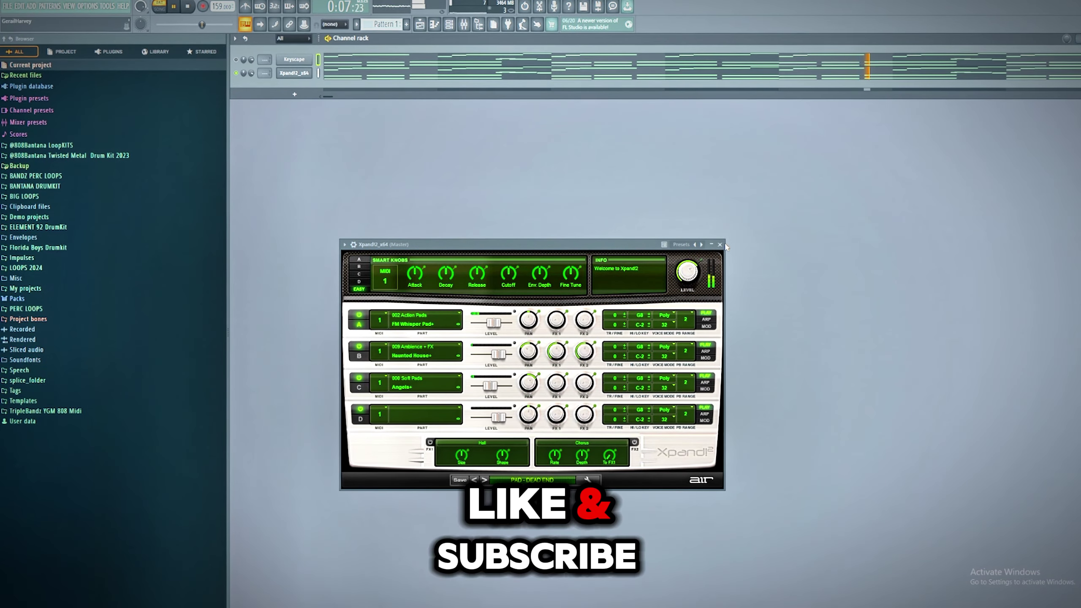
click(714, 246)
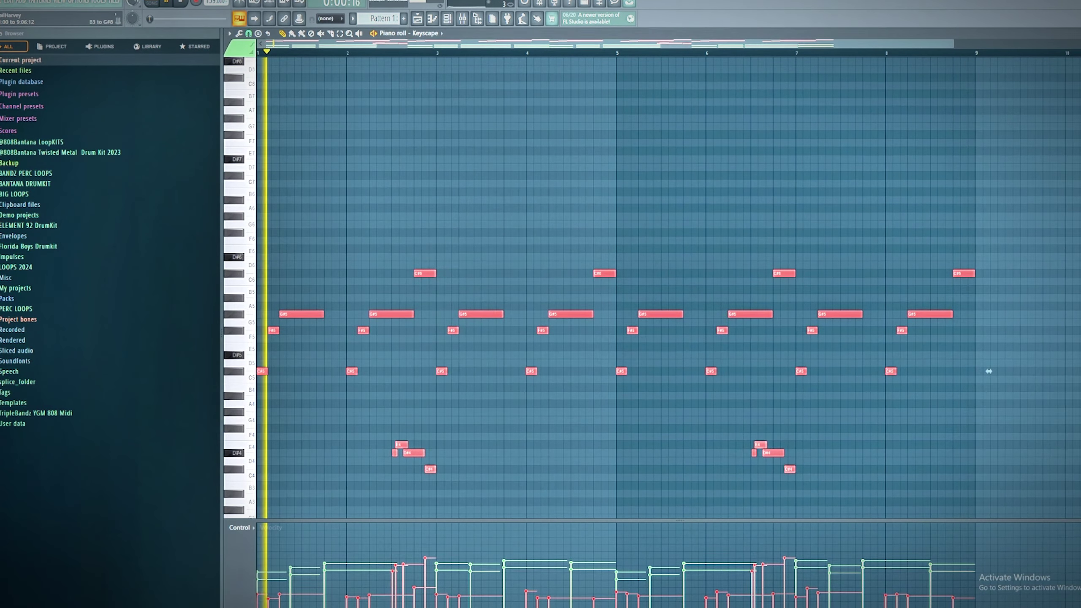
click(988, 370)
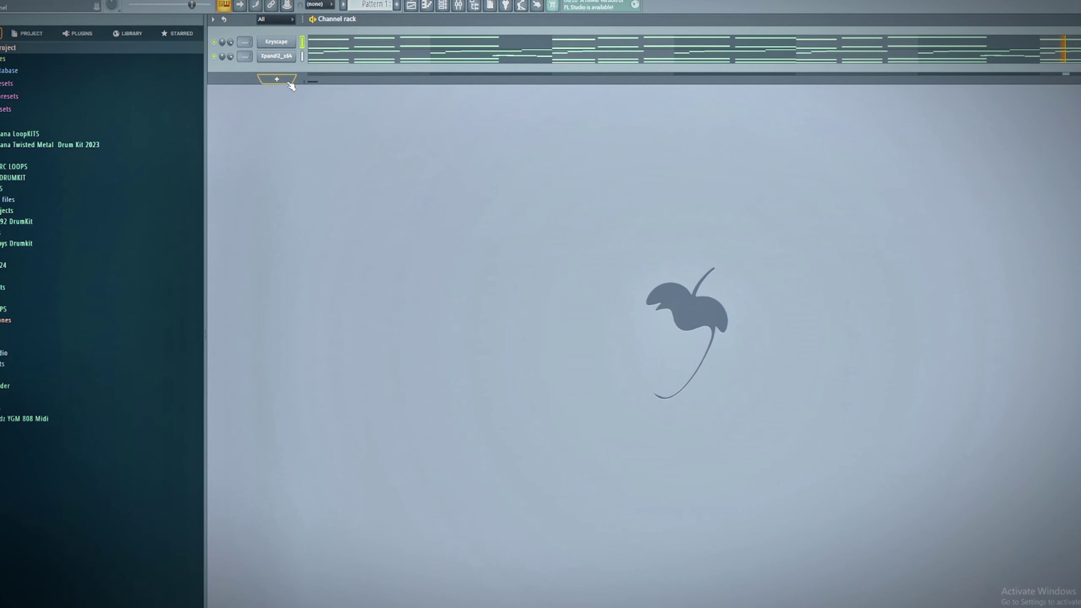
Add an Analog Lab V channel with the STRING - EL CHAPO preset and paste the copied notes into it
click(280, 80)
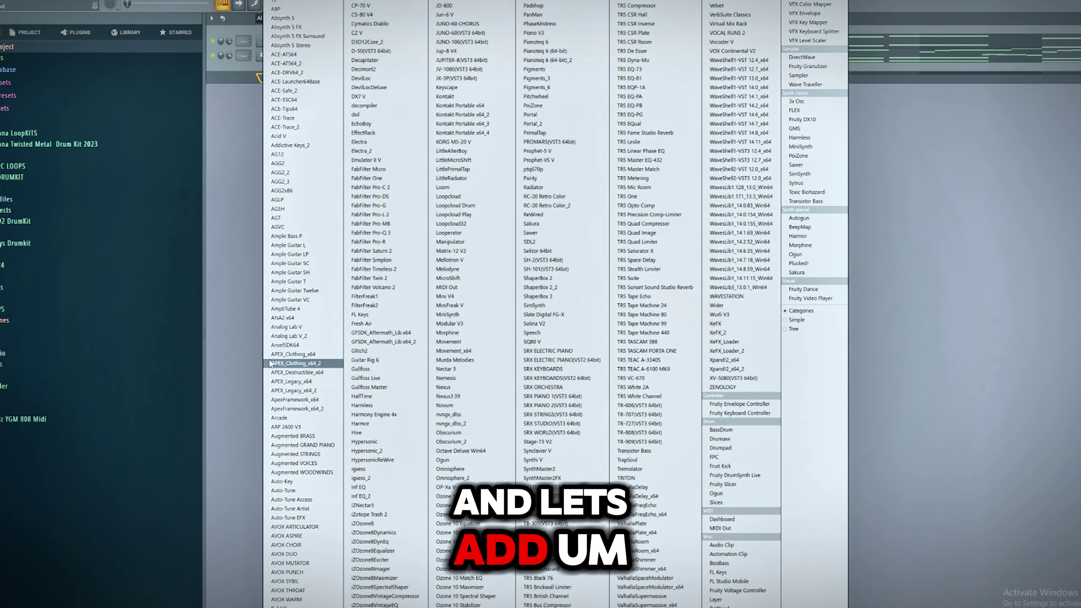
key(Down)
key(Down)
key(Down)
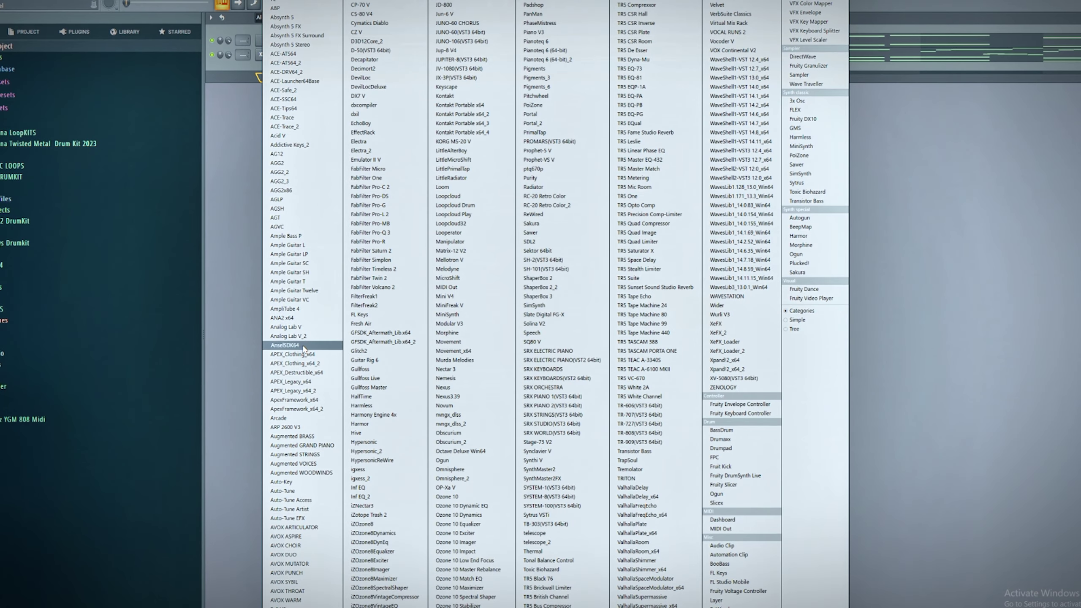
click(308, 330)
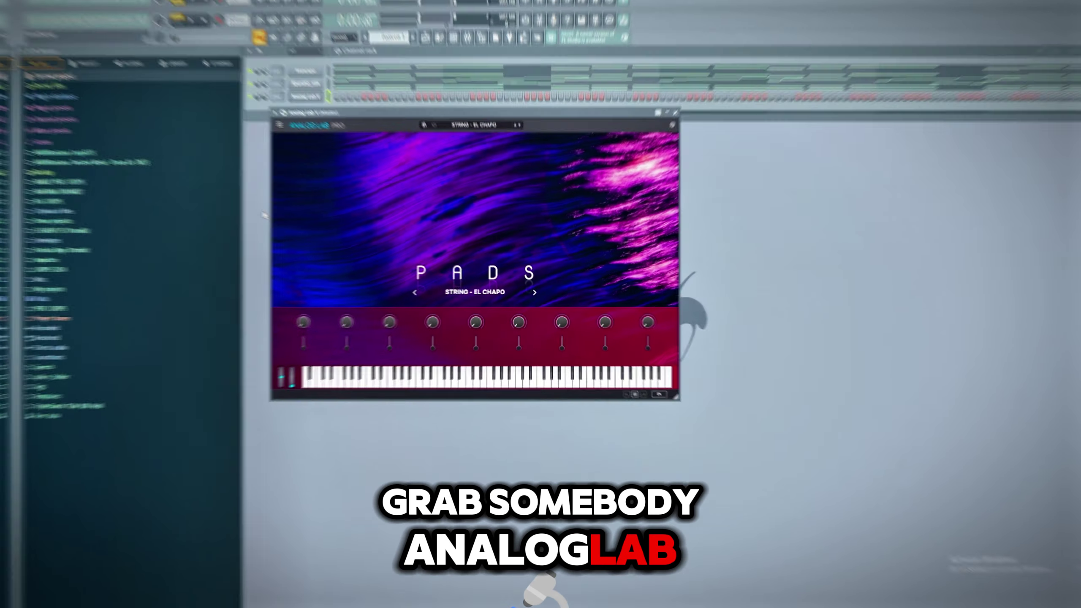
right_click(303, 86)
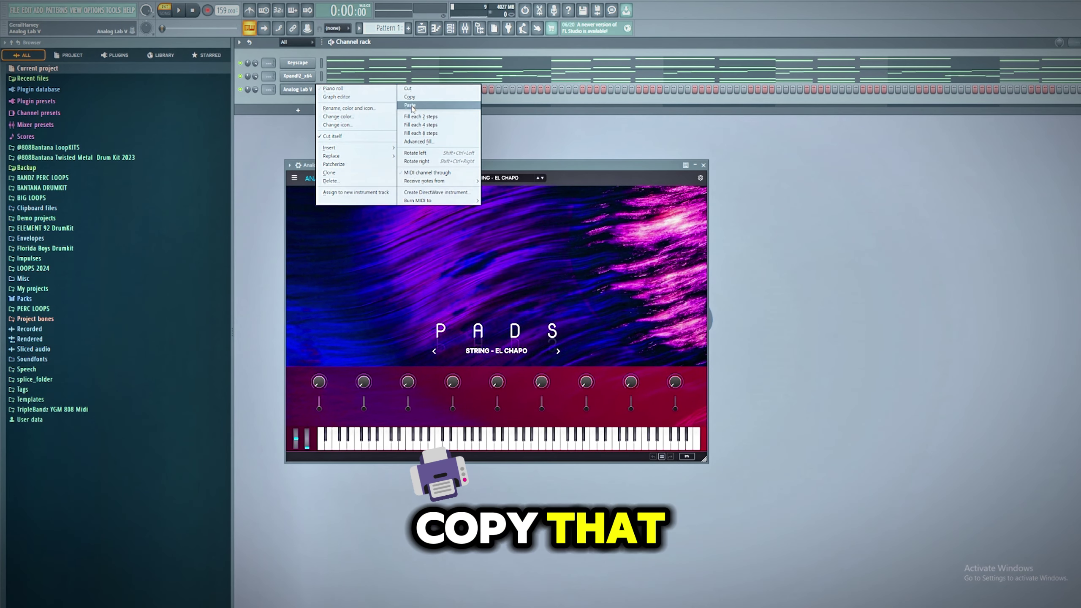
click(410, 105)
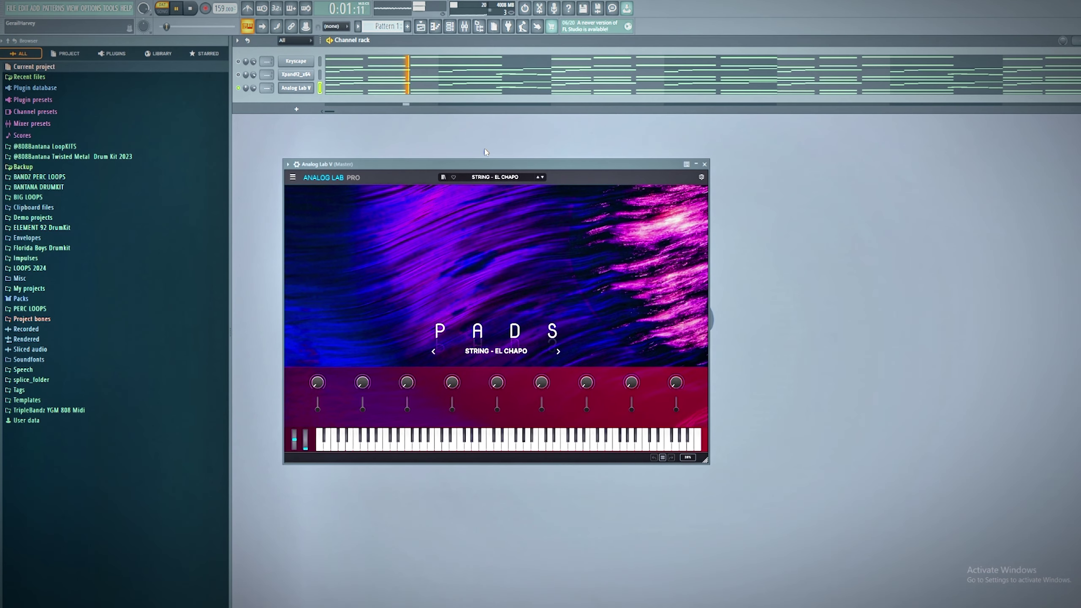
Open the Florida Exp Vol 2 bank from the Sound Banks section of Analog Lab's preset library
click(492, 177)
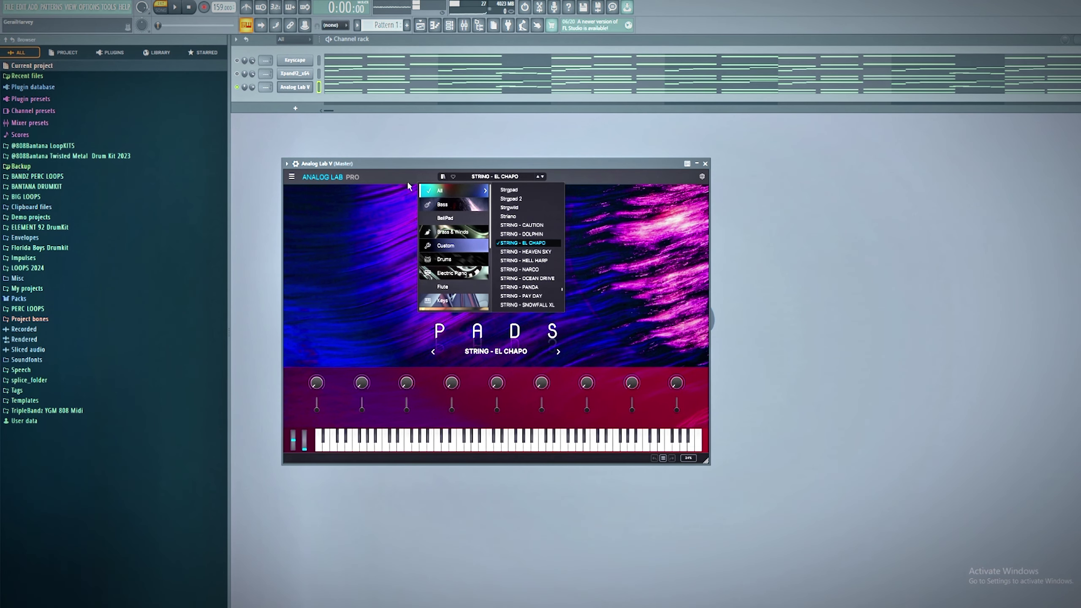
click(285, 181)
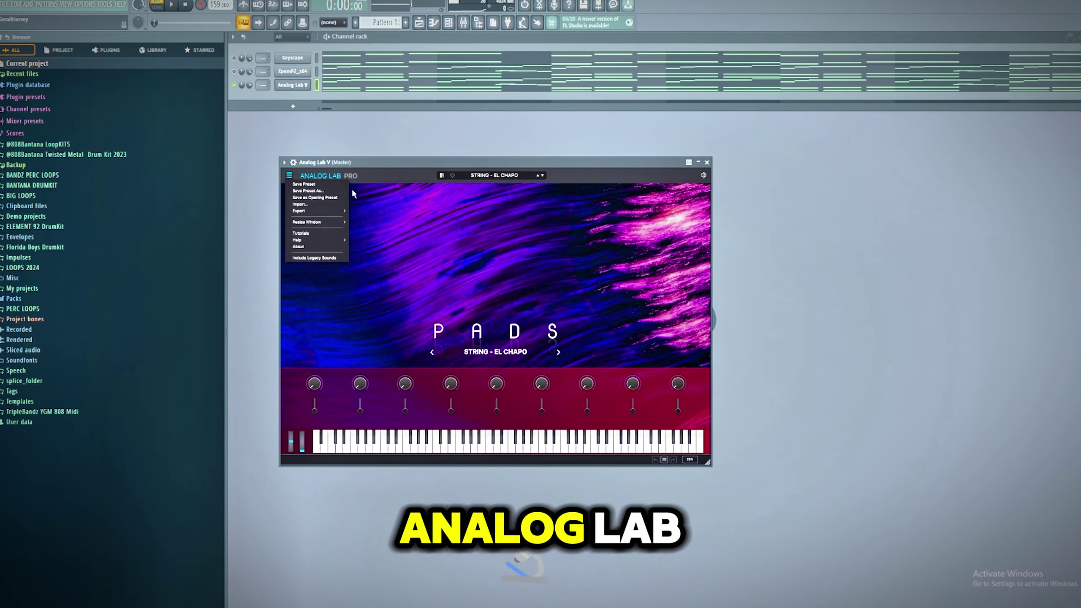
click(442, 174)
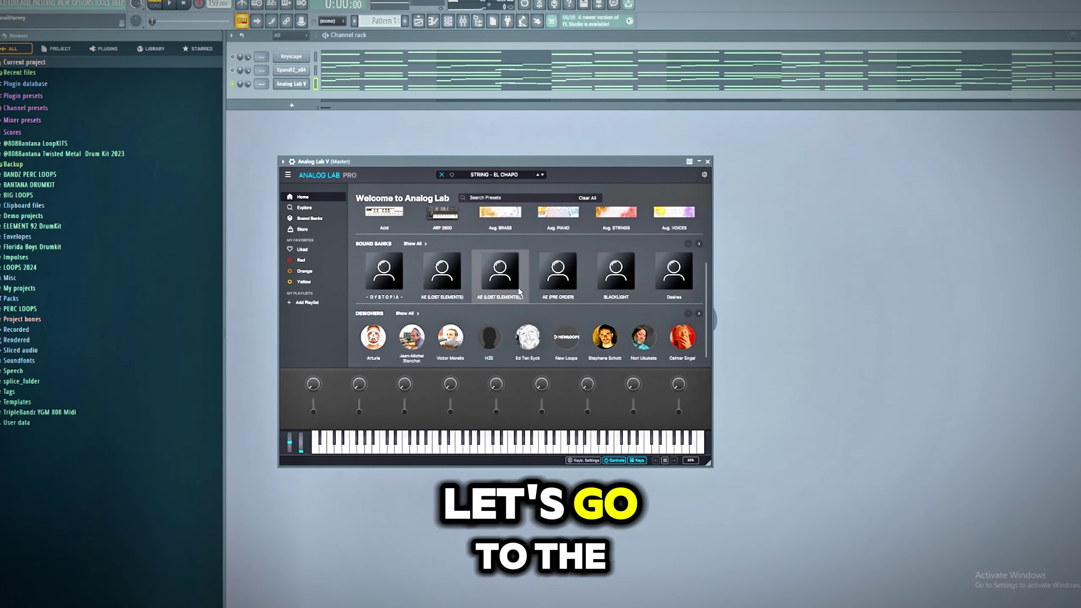
scroll(536, 289, up, 3)
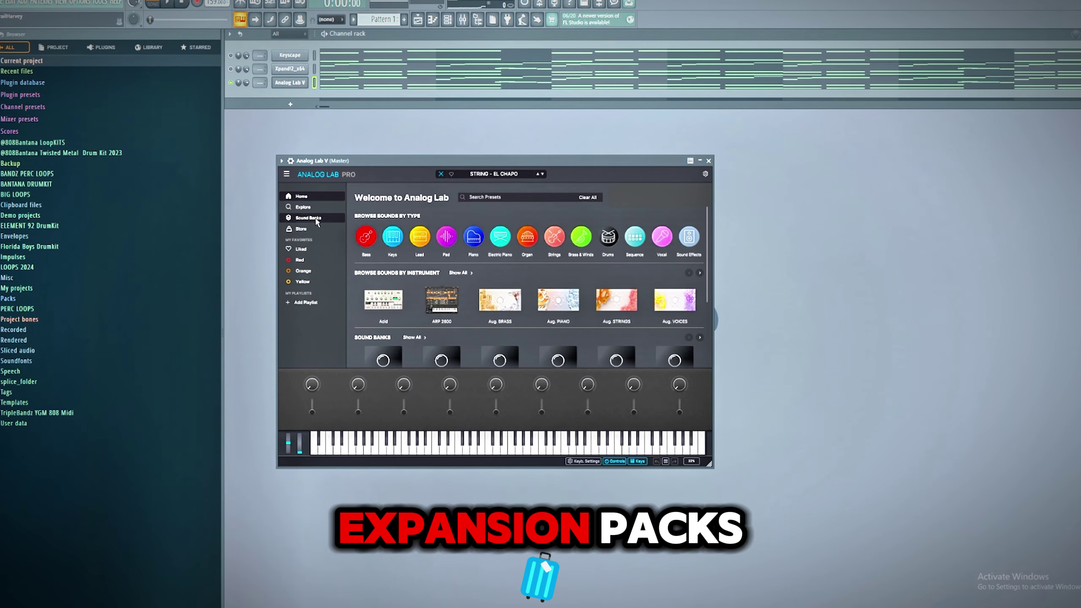
click(308, 217)
scroll(566, 276, up, 2)
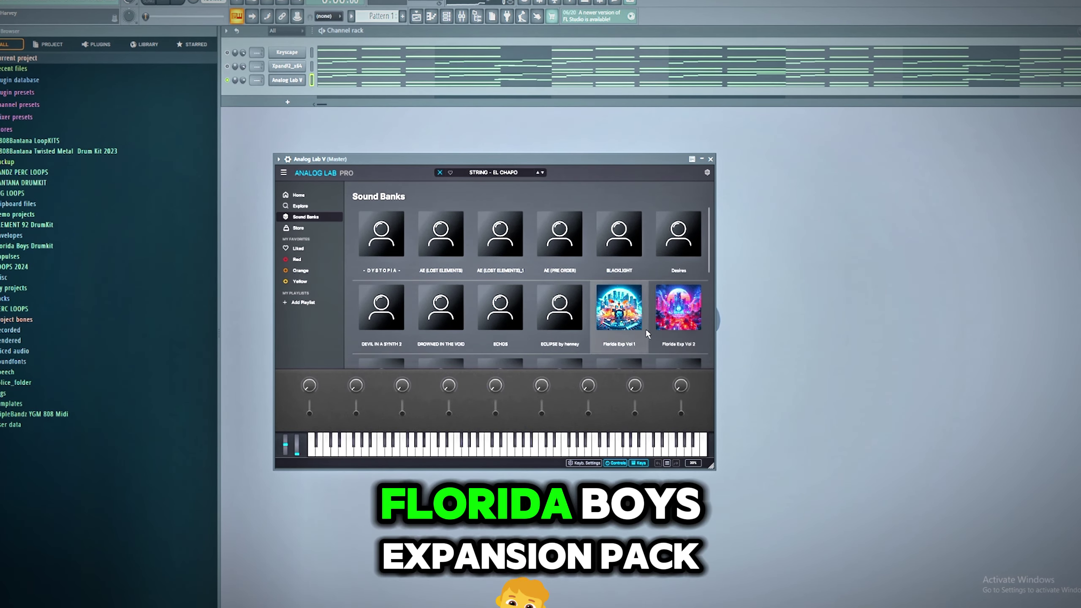
click(678, 307)
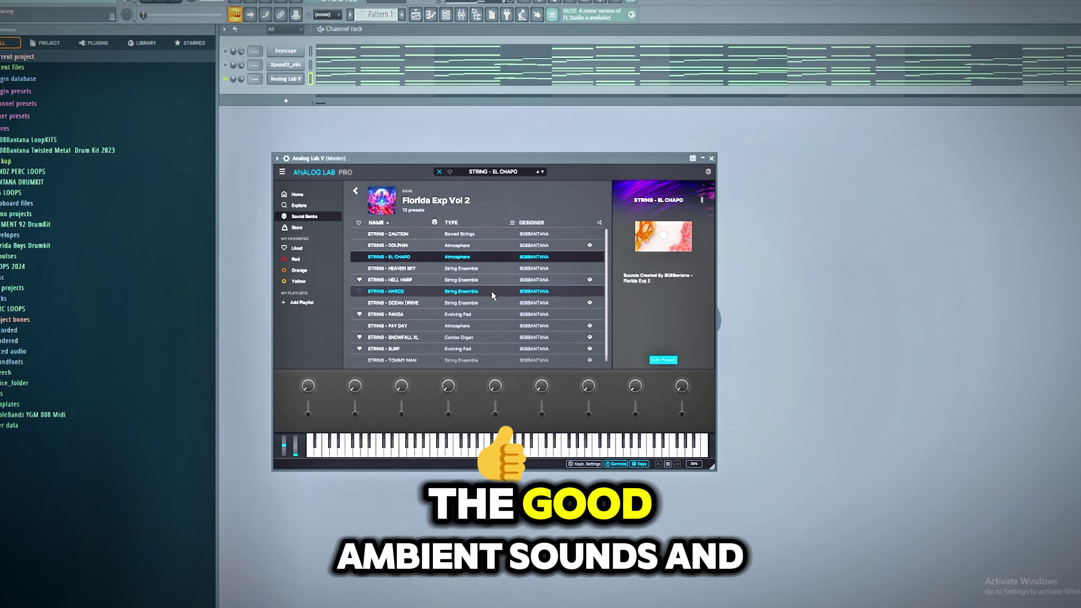
Audition the STRING - CAUTION, STRING - HEAVEN SKY and STRING - SURF presets against the pattern
scroll(416, 289, down, 1)
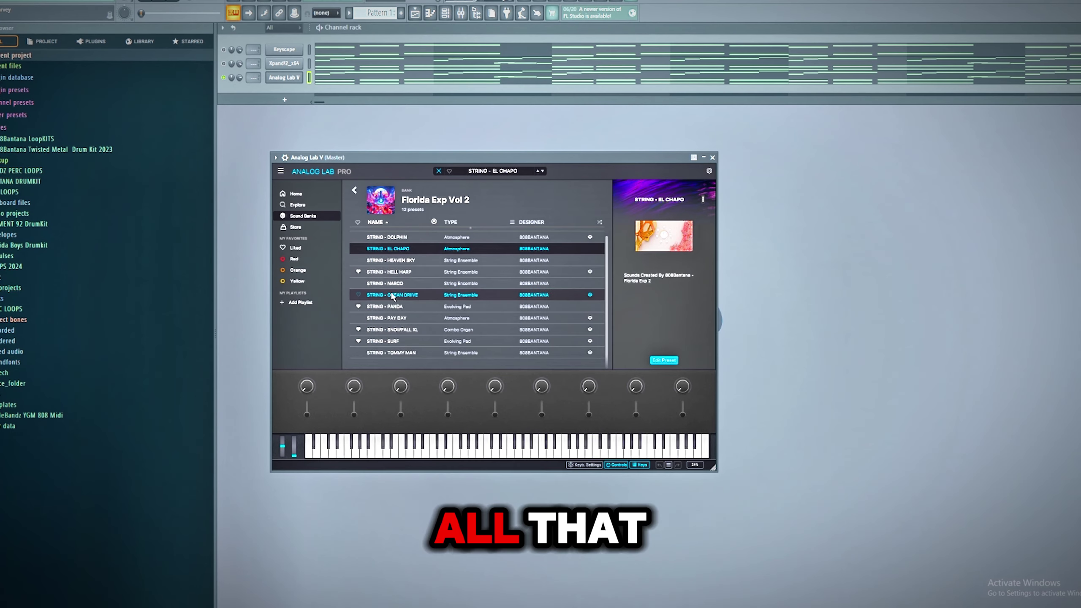
scroll(378, 276, up, 1)
key(space)
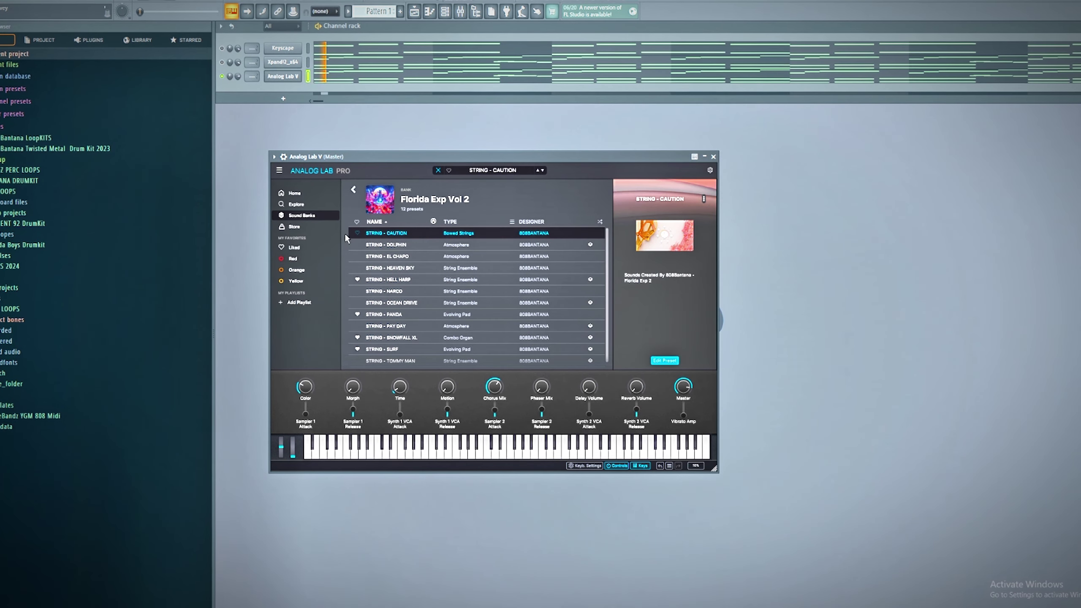
click(446, 269)
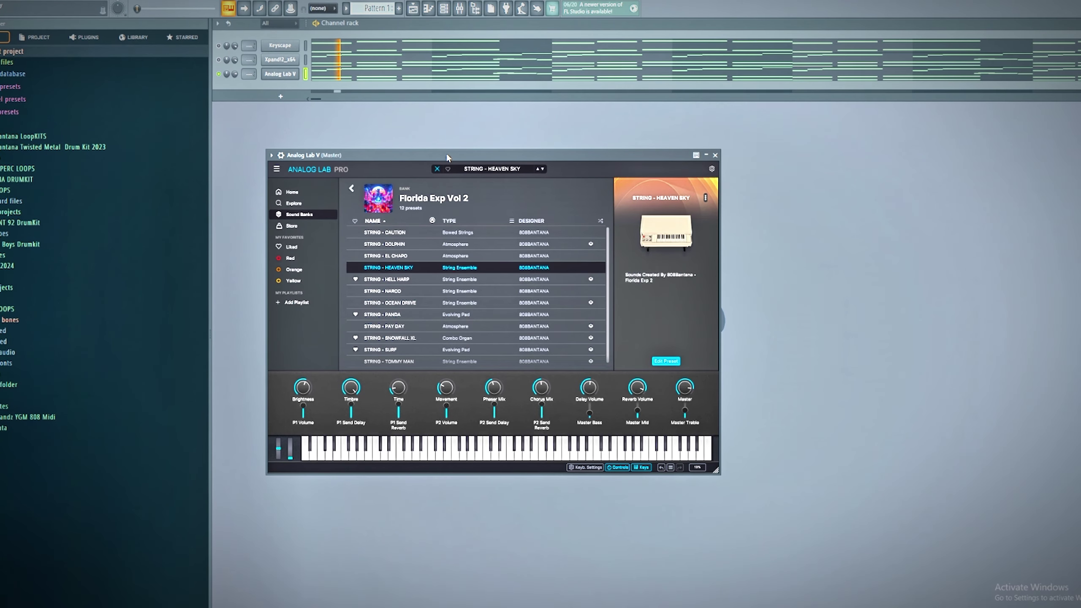
click(444, 326)
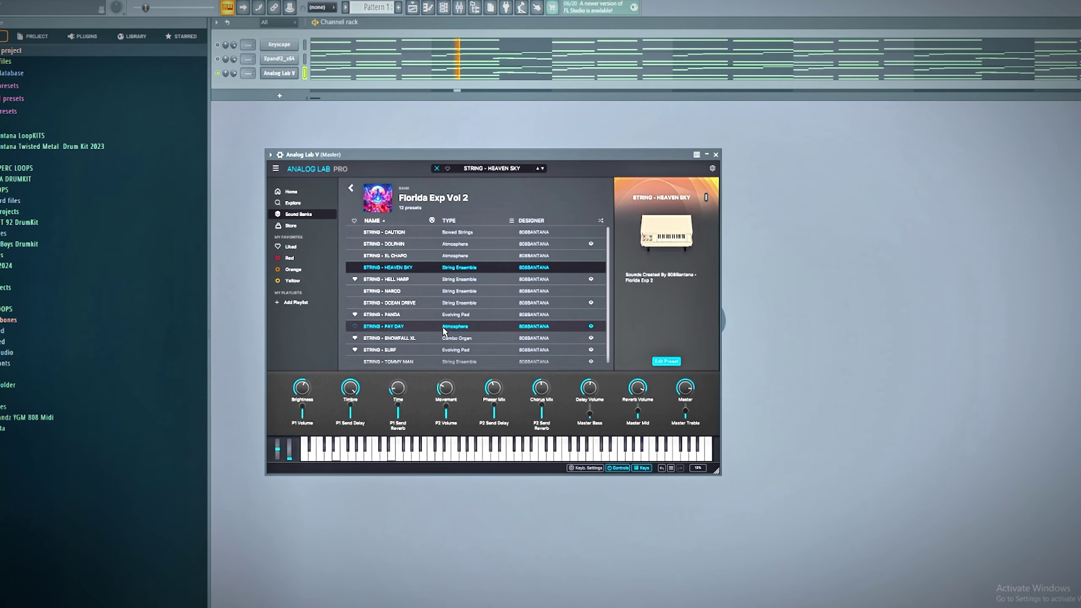
key(space)
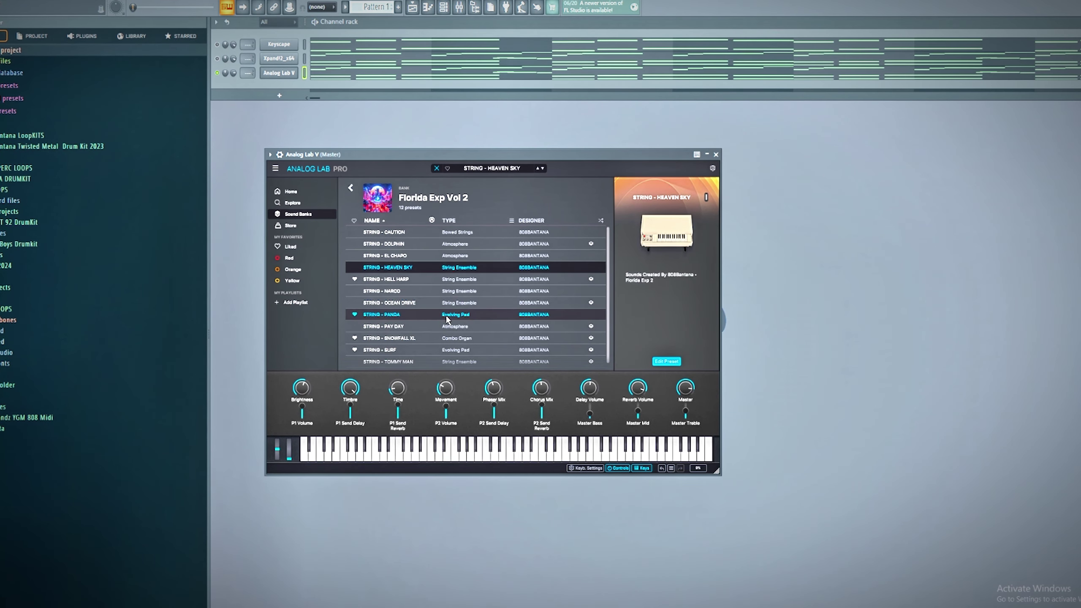
scroll(444, 320, down, 1)
click(416, 338)
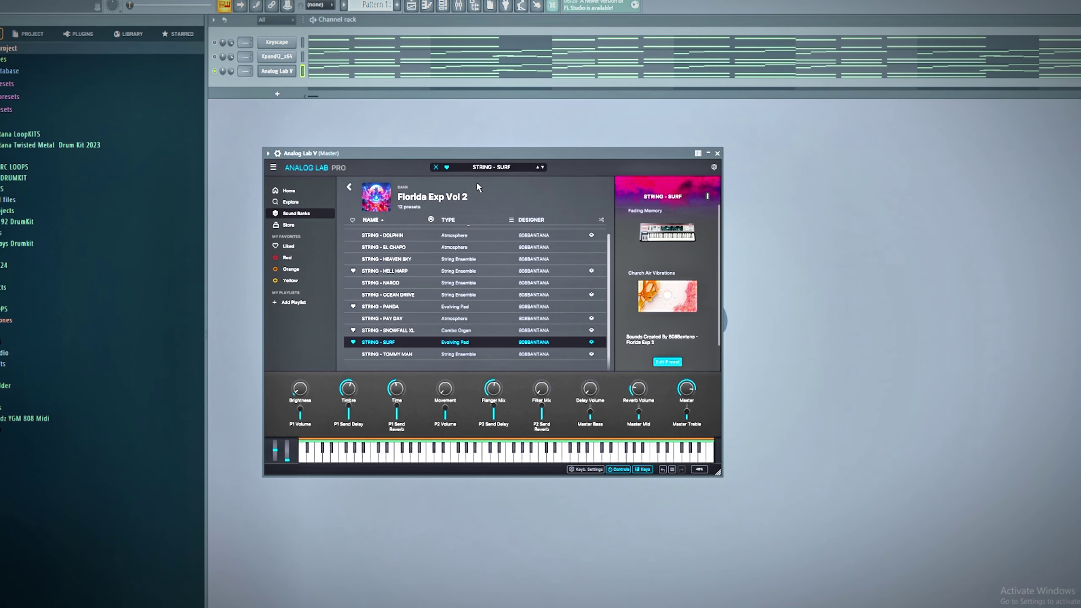
Try DARK HOLE from the Florida Exp Vol 1 bank, load JUMP SHIP instead and close the plugin window
click(348, 188)
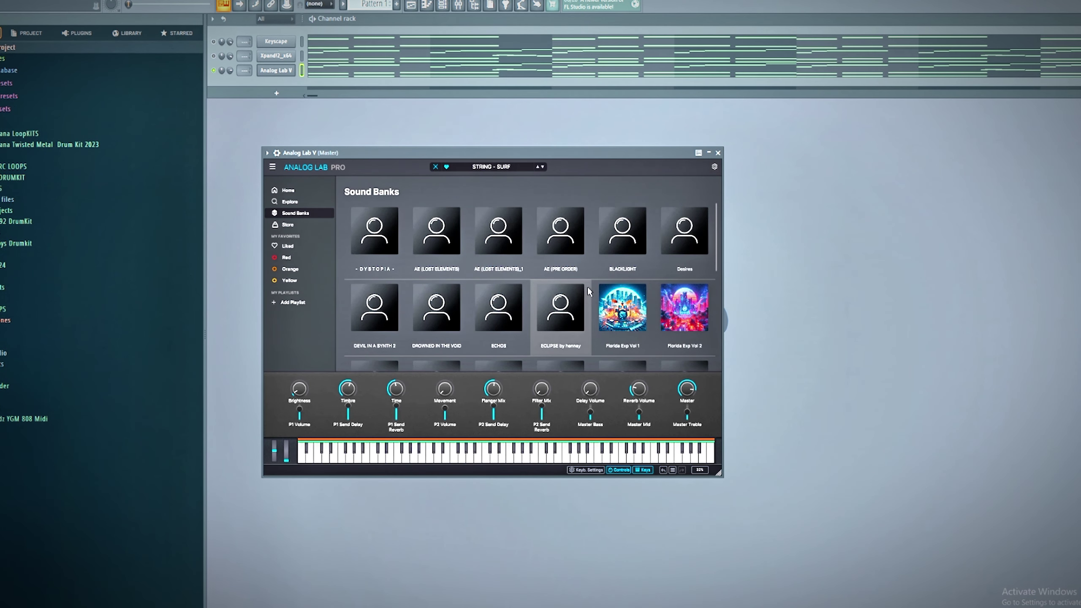
click(619, 310)
click(413, 268)
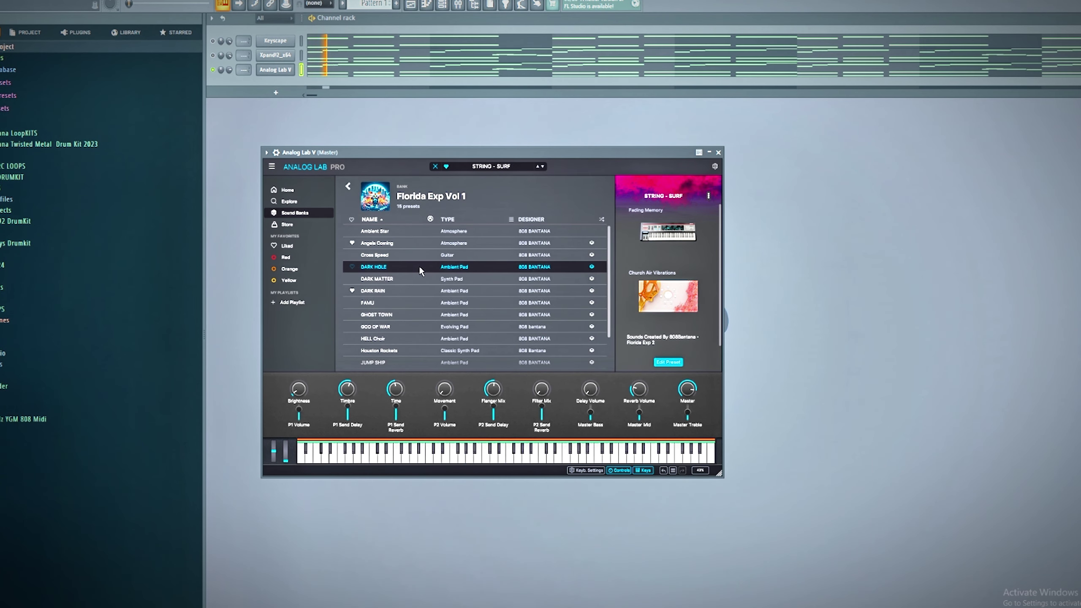
key(space)
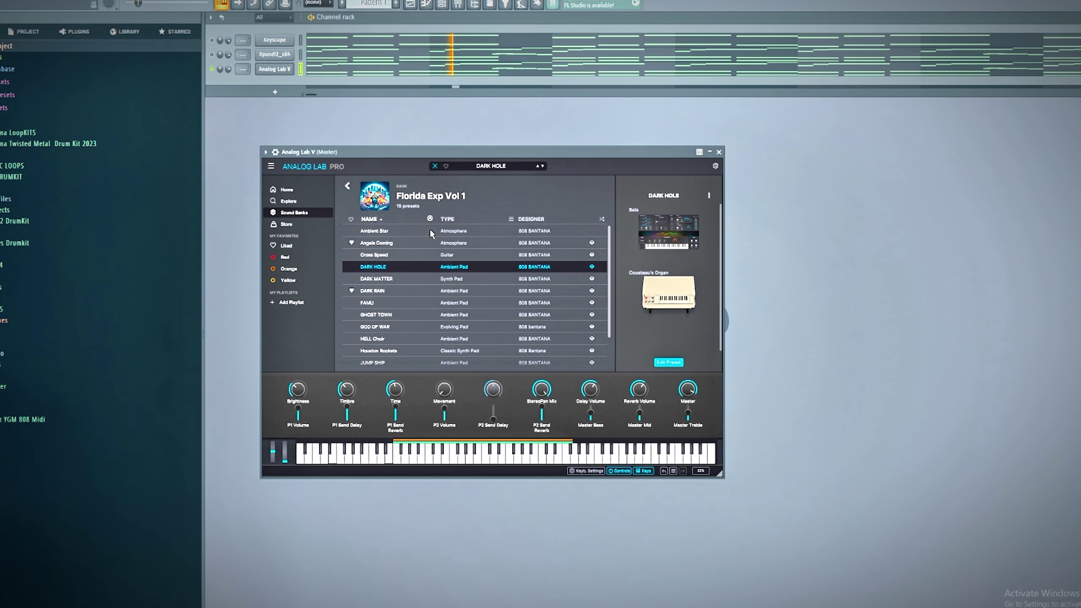
click(410, 276)
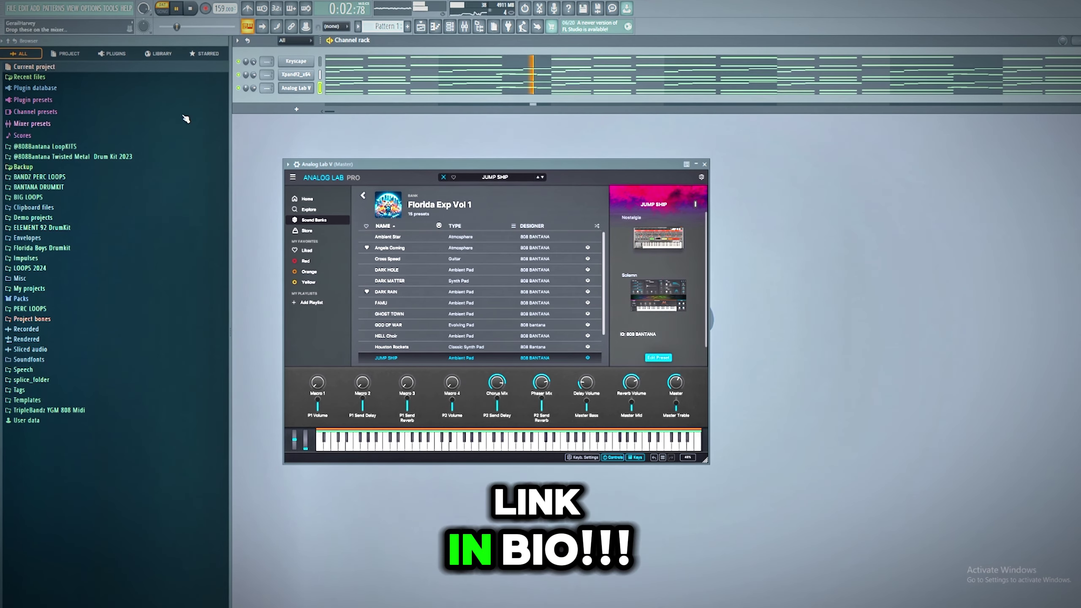
click(705, 164)
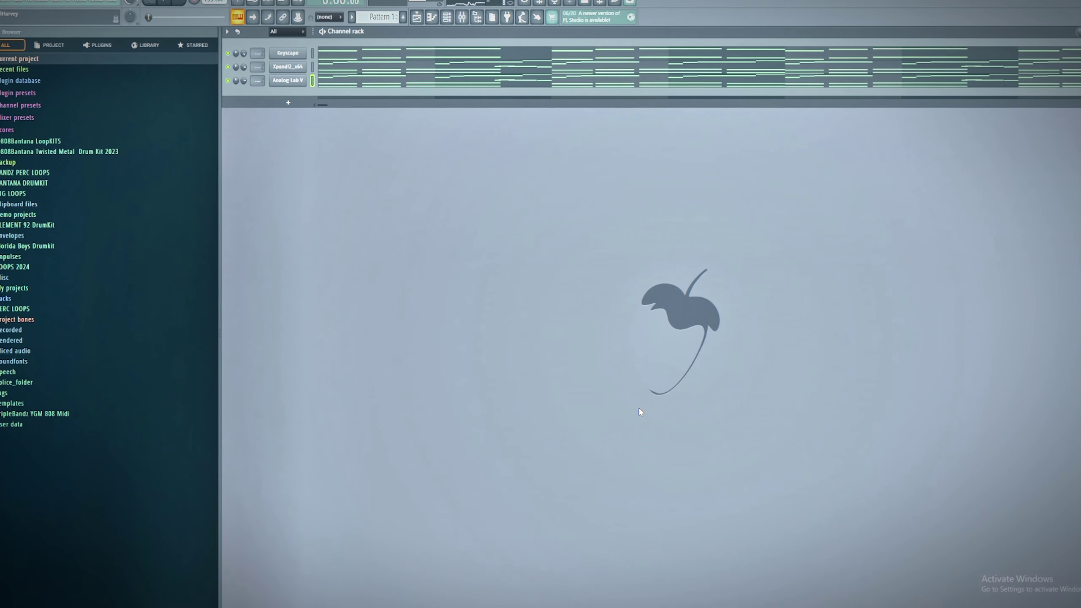
Open the Bells sample folder inside the Florida Boys Drumkit in the browser
click(191, 45)
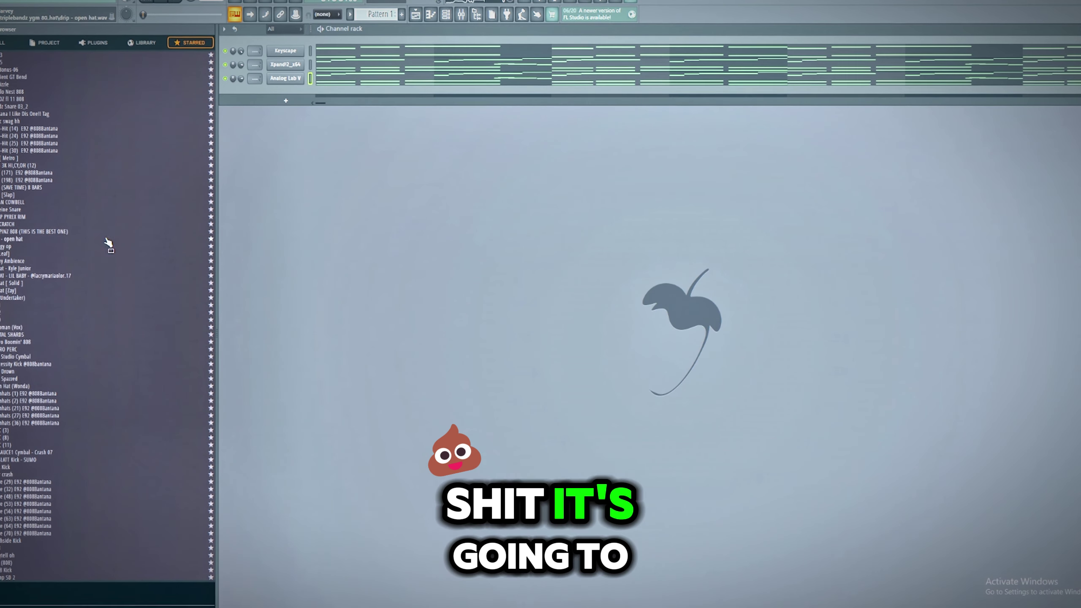
scroll(60, 378, down, 5)
scroll(46, 371, up, 10)
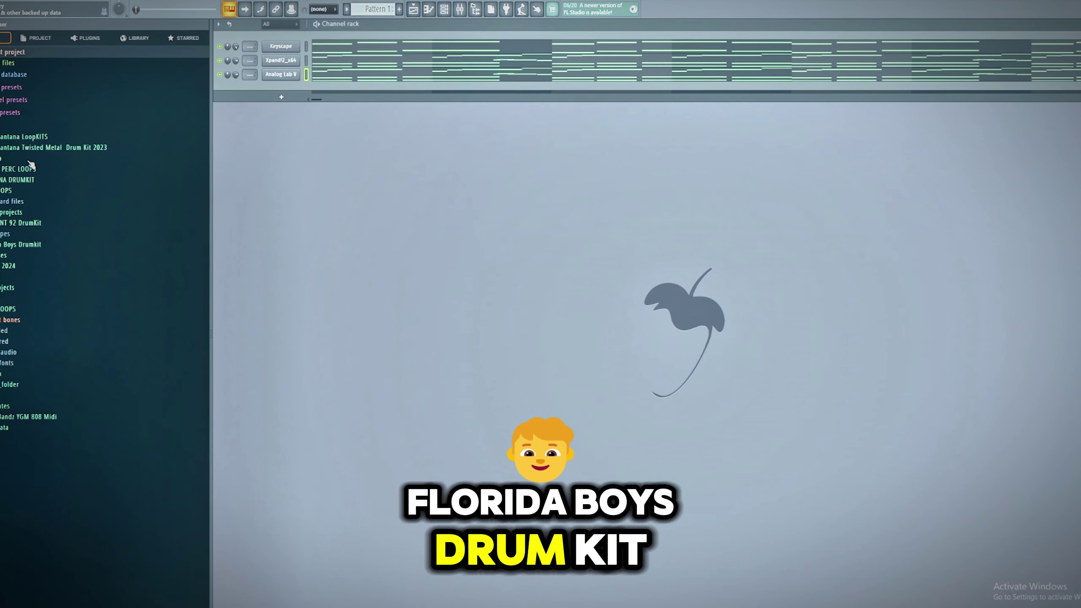
click(33, 244)
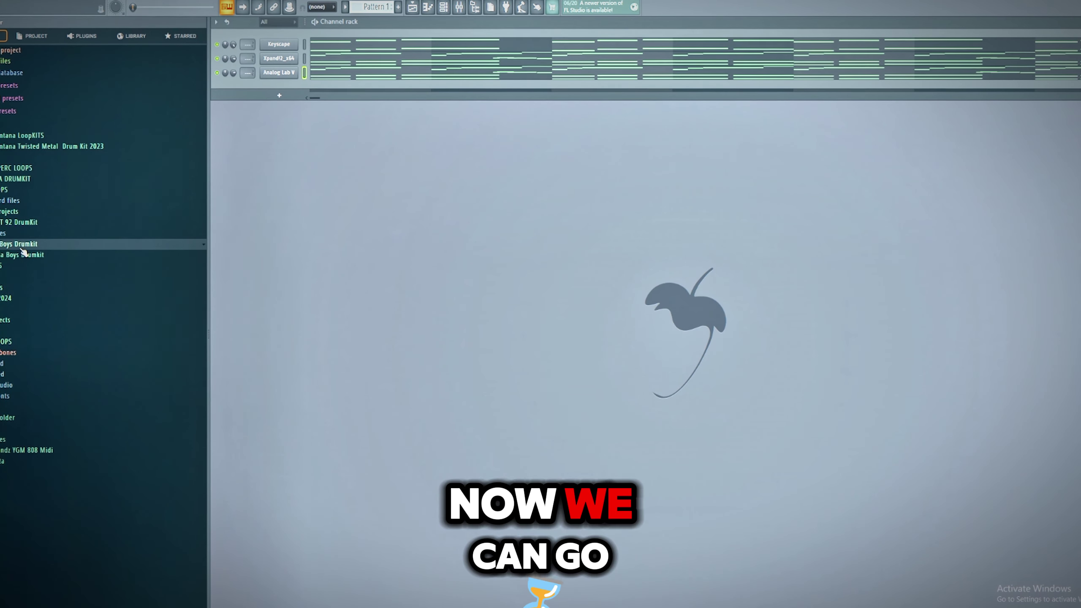
click(17, 254)
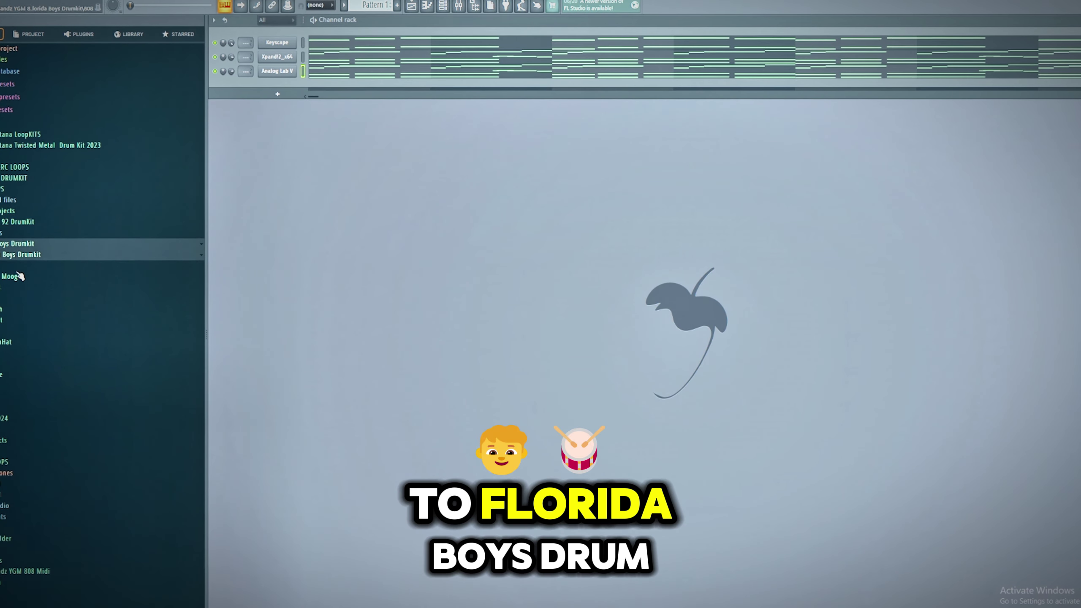
click(4, 290)
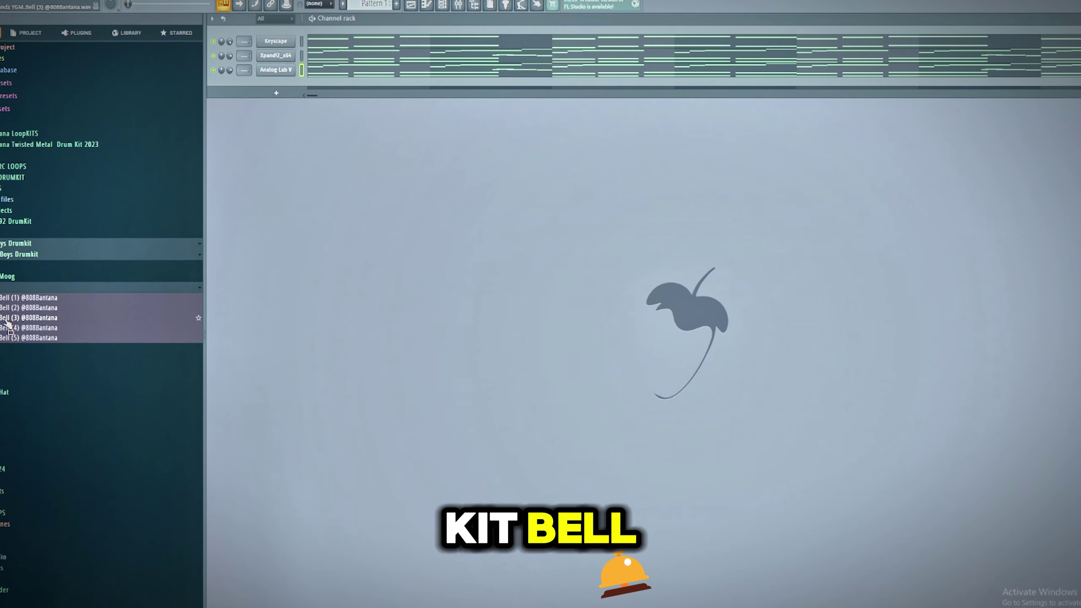
Preview the FB Bell samples and add FB Bell (4) as a new channel in the channel rack
click(30, 307)
click(24, 327)
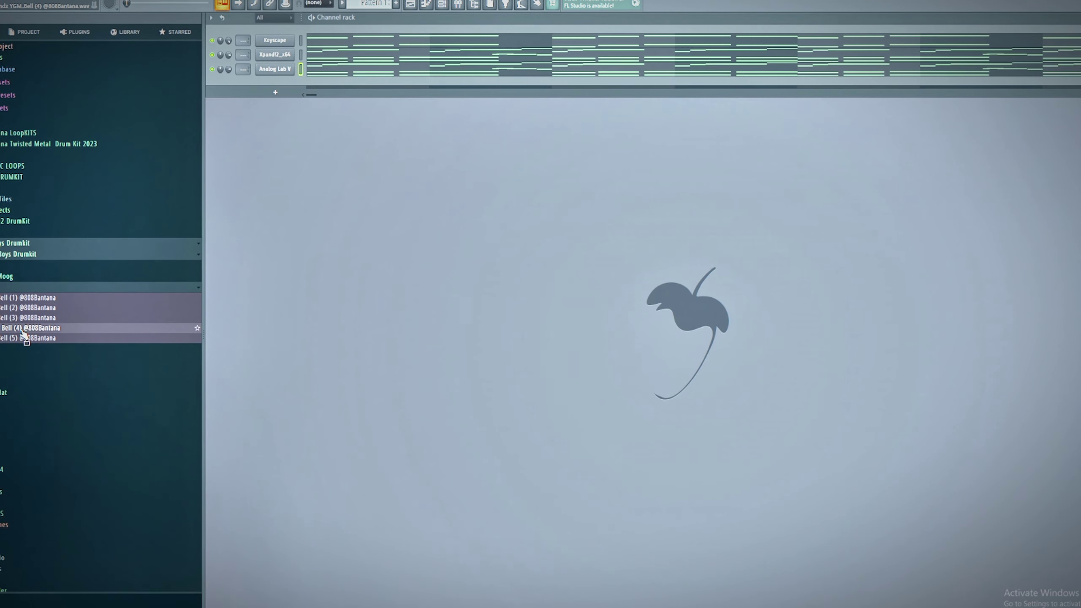
click(25, 338)
drag(26, 328, 276, 90)
In the bell channel's piano roll, place notes at the starts of bars 1 and 3 and a higher one at bar 4's end
right_click(276, 90)
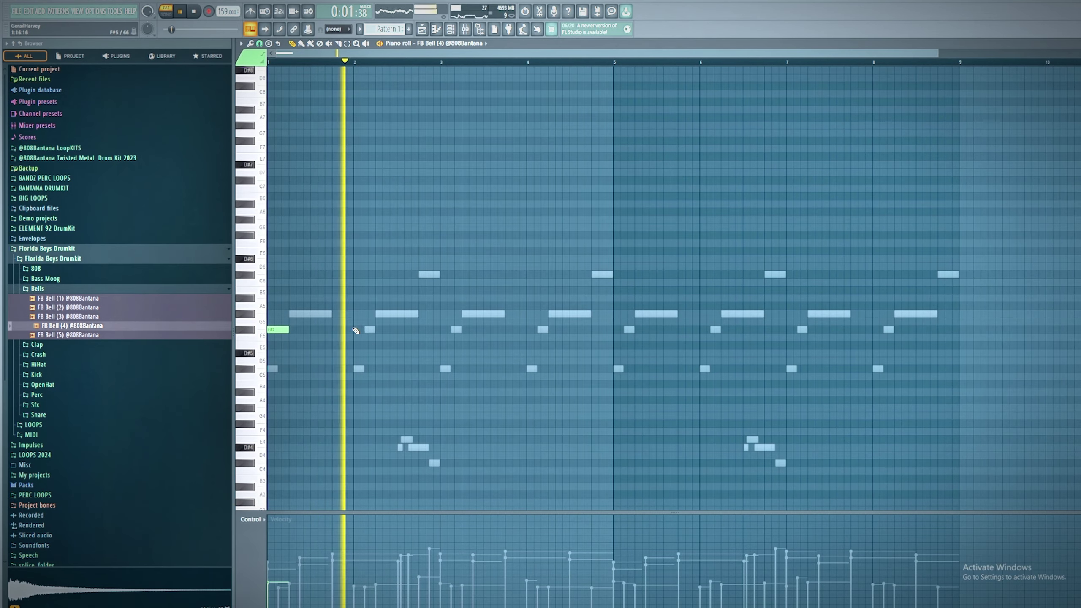
click(438, 328)
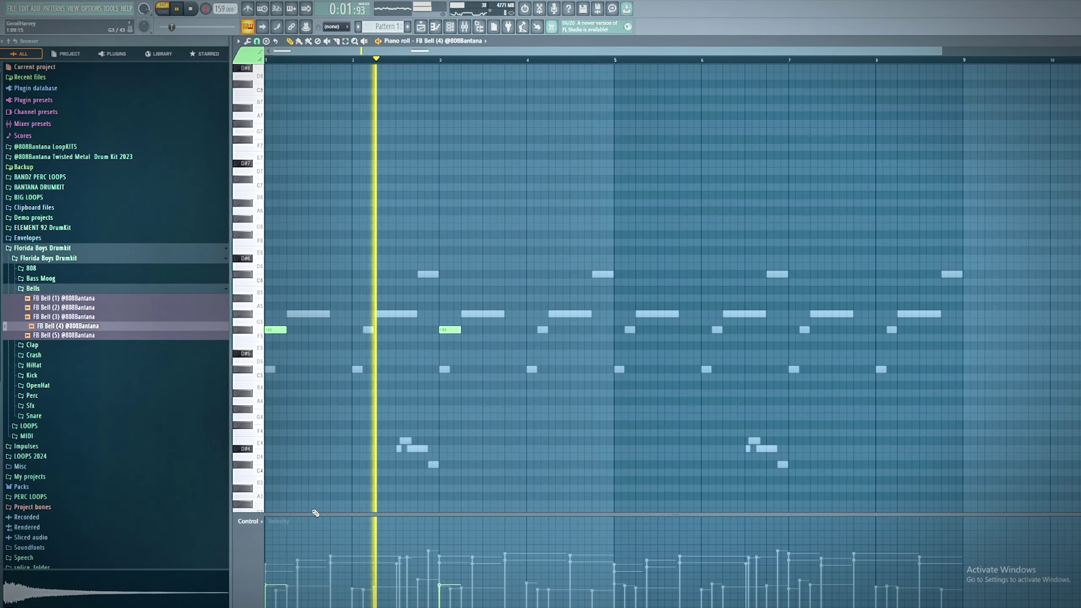
key(ctrl+a)
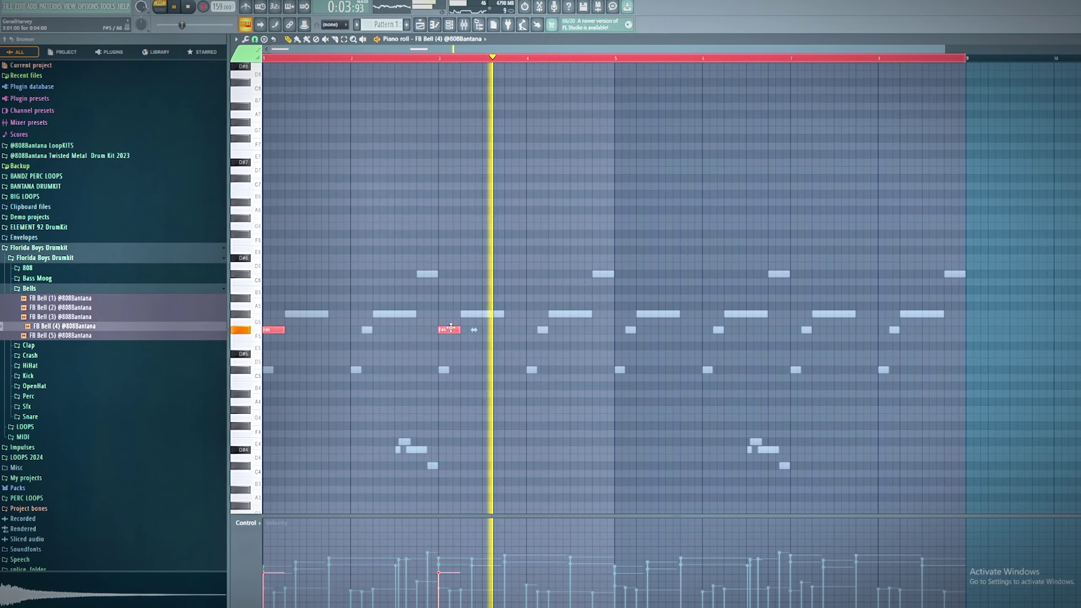
click(597, 274)
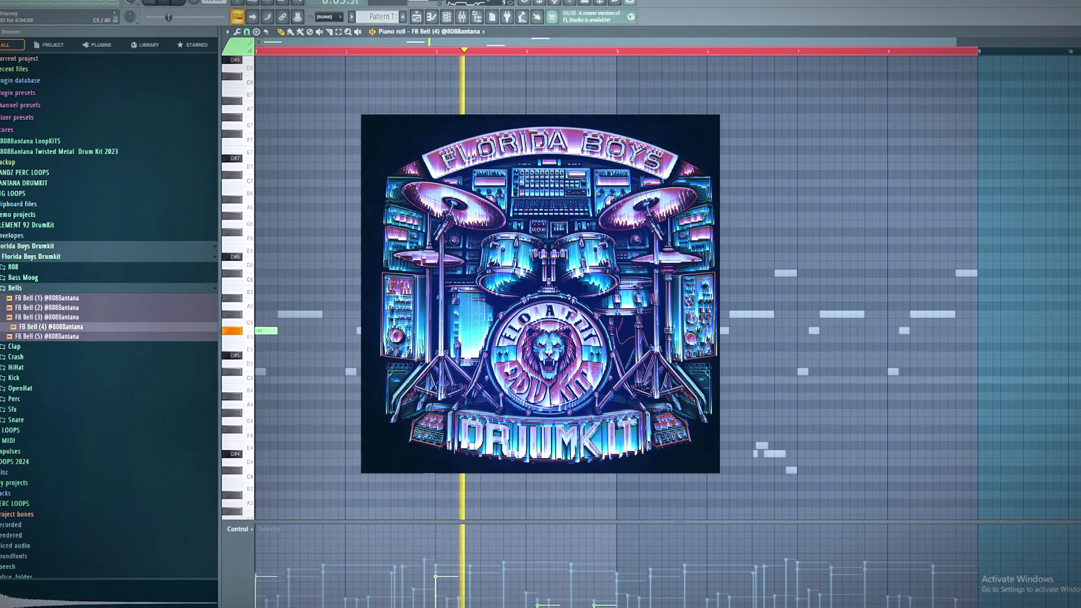
Duplicate the four-bar bell phrase into the following bars and lower the bell channel's volume
click(289, 51)
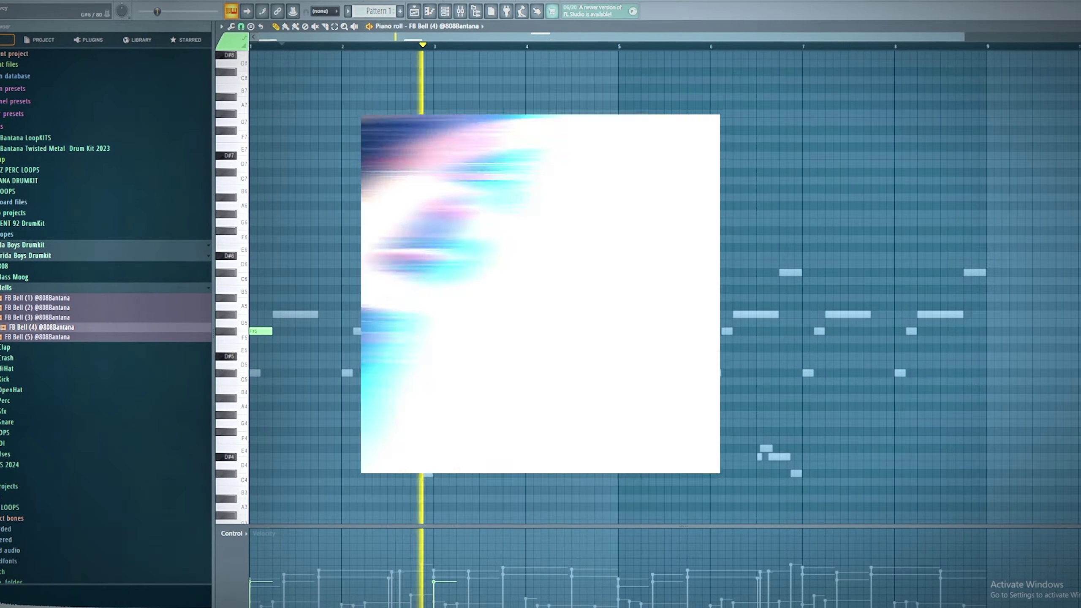
key(ctrl+b)
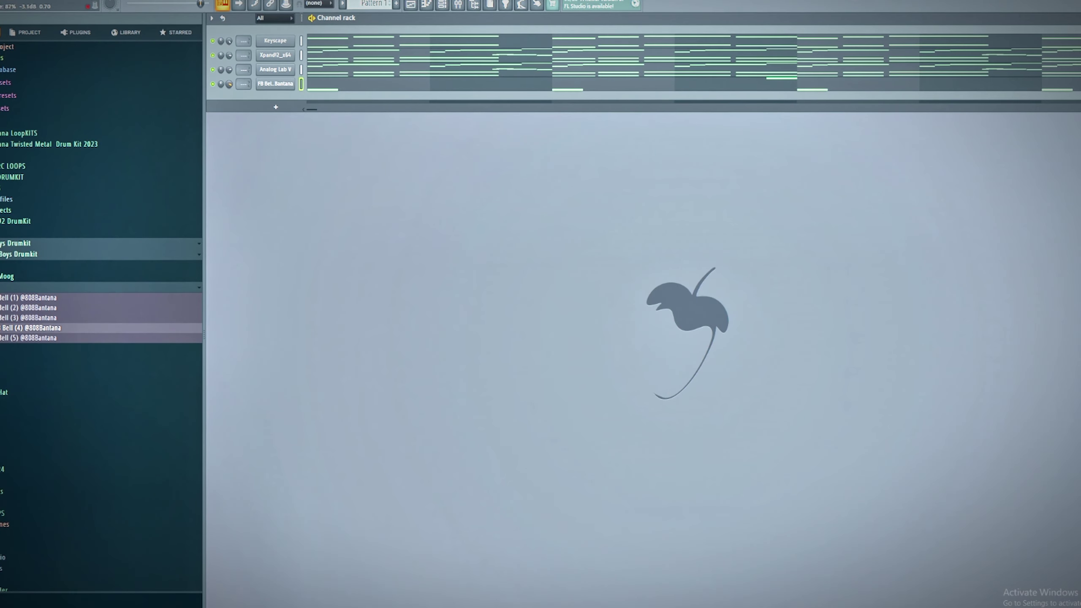
drag(228, 86, 228, 94)
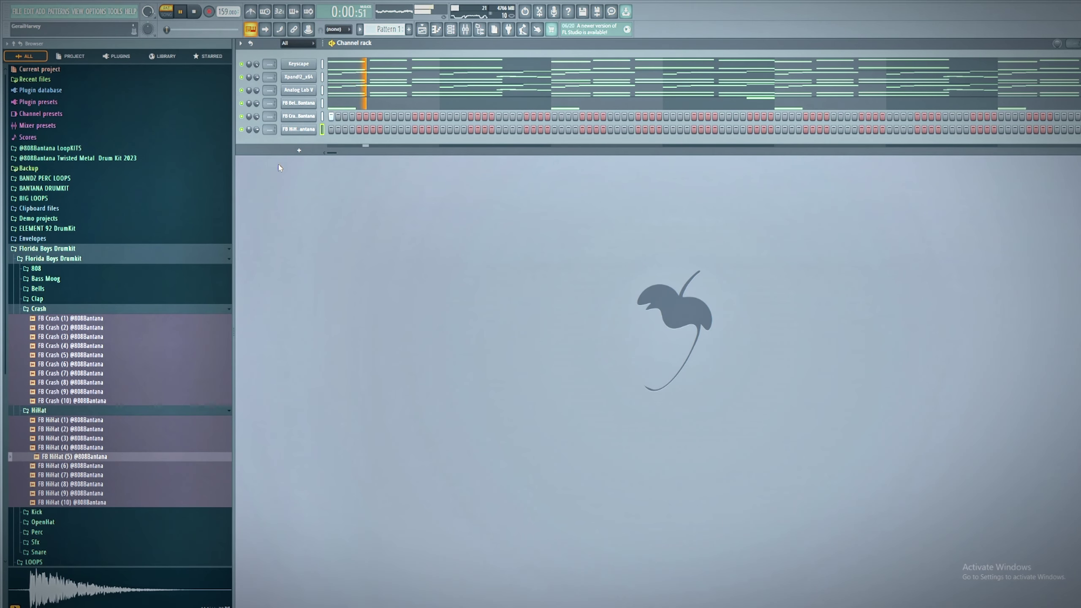
Collapse the kit's Crash and HiHat sample folders and open the HiHat folder within its MIDI folder
click(54, 308)
click(47, 318)
key(space)
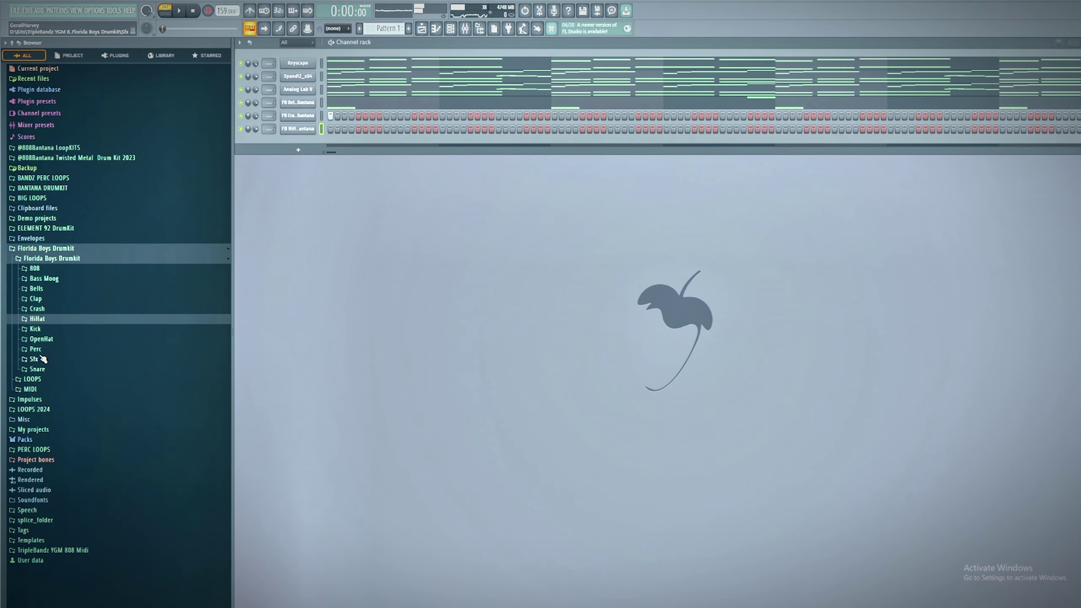
click(60, 259)
click(59, 260)
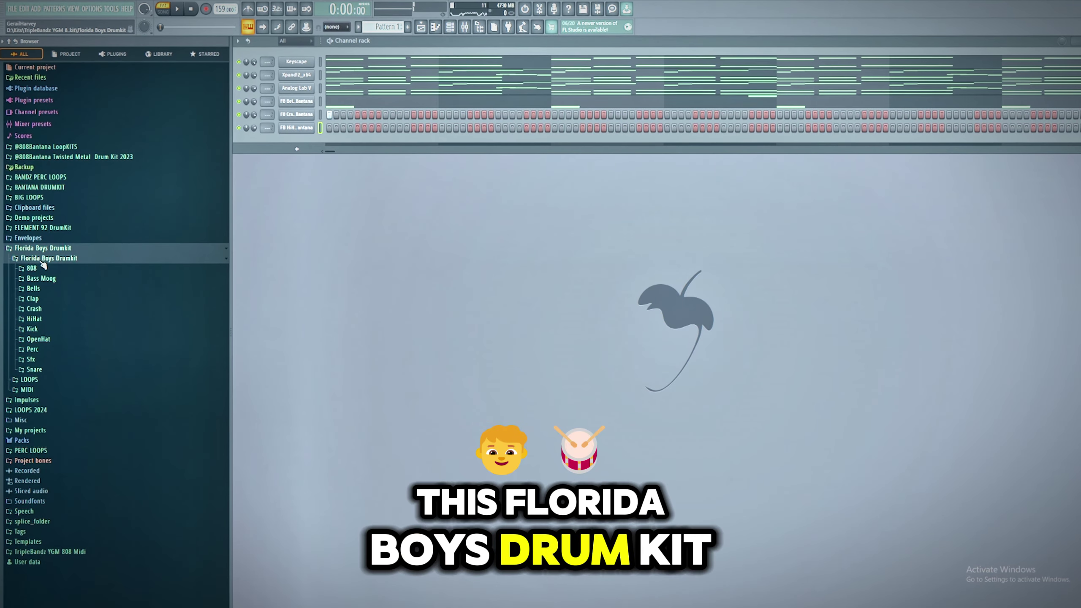
click(42, 259)
click(42, 279)
click(34, 299)
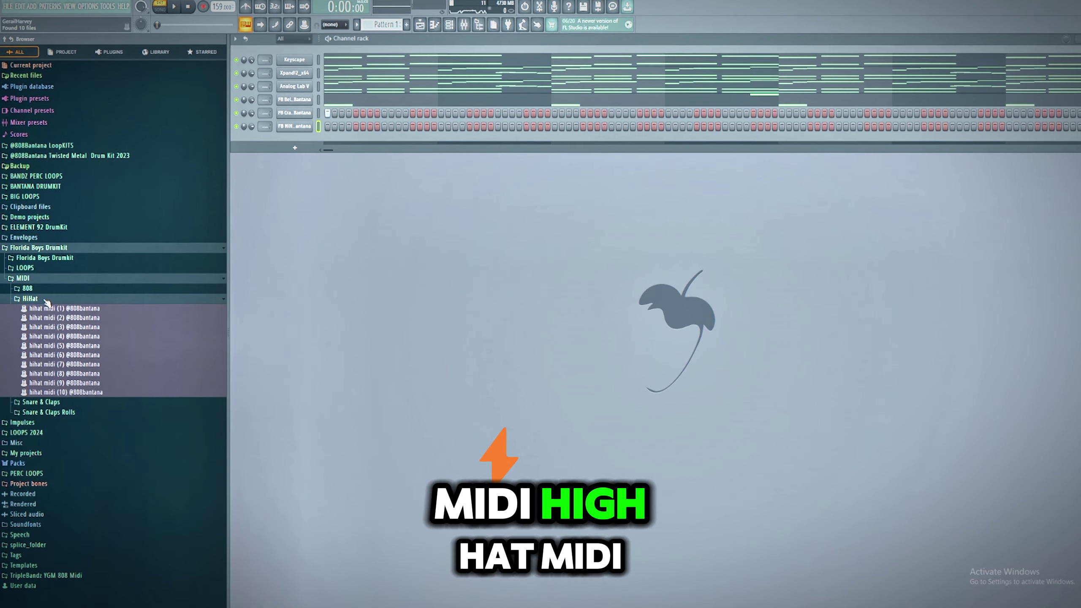
Load the hihat midi (9) pattern into the hi-hat channel, play the result and mute that channel
drag(70, 383, 294, 125)
key(space)
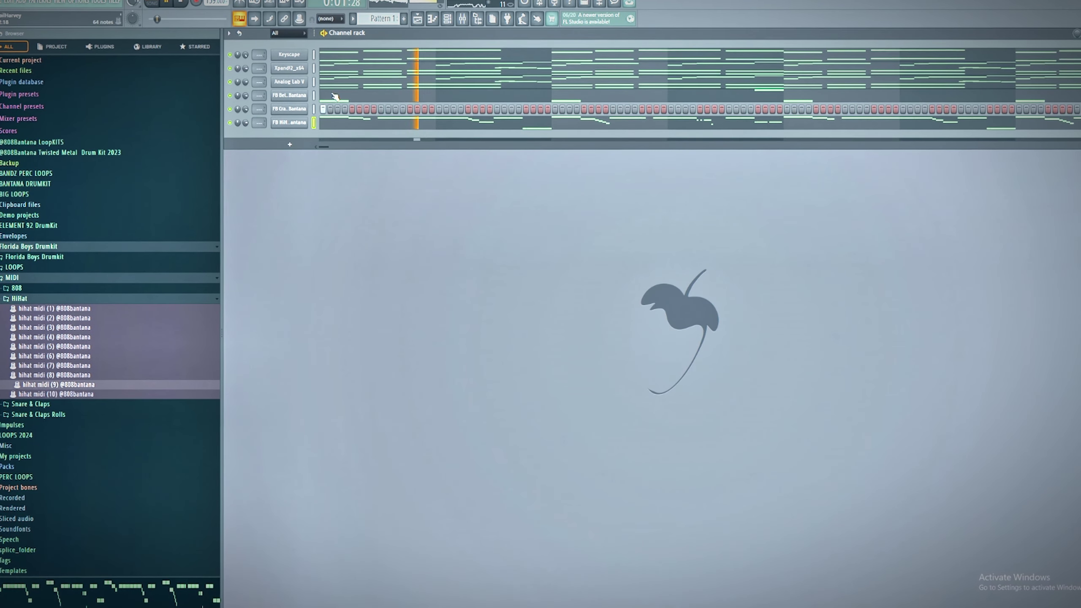
key(space)
click(228, 122)
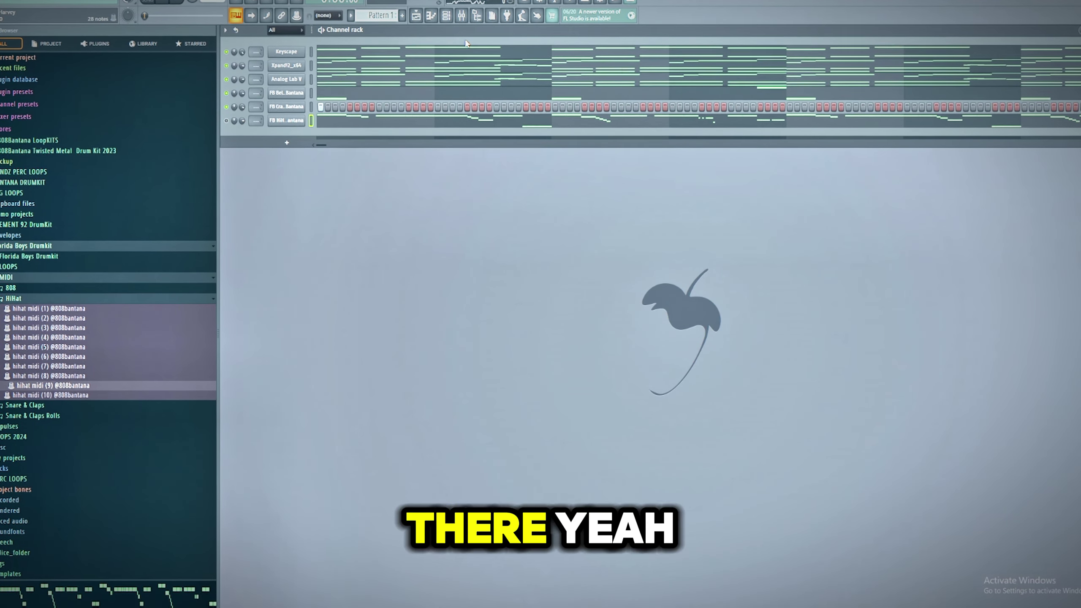
Collapse the HiHat MIDI folder and expand the Florida Boys Drumkit sample folder
click(22, 299)
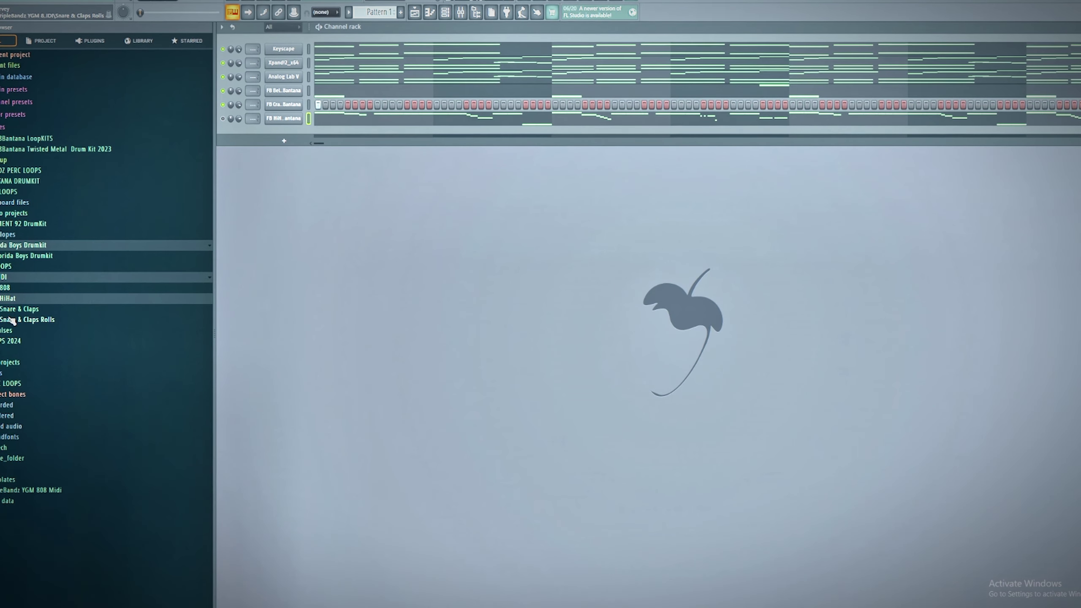
click(25, 255)
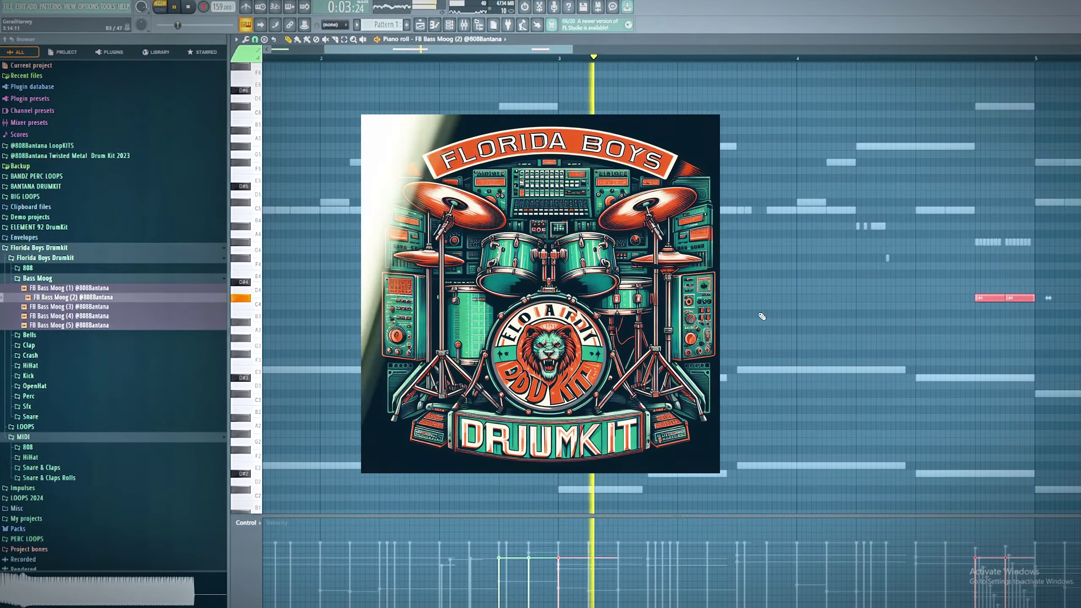
Replay the Bass Moog (2) phrase and try adding higher C#5 notes in bar 4 of its piano roll
key(space)
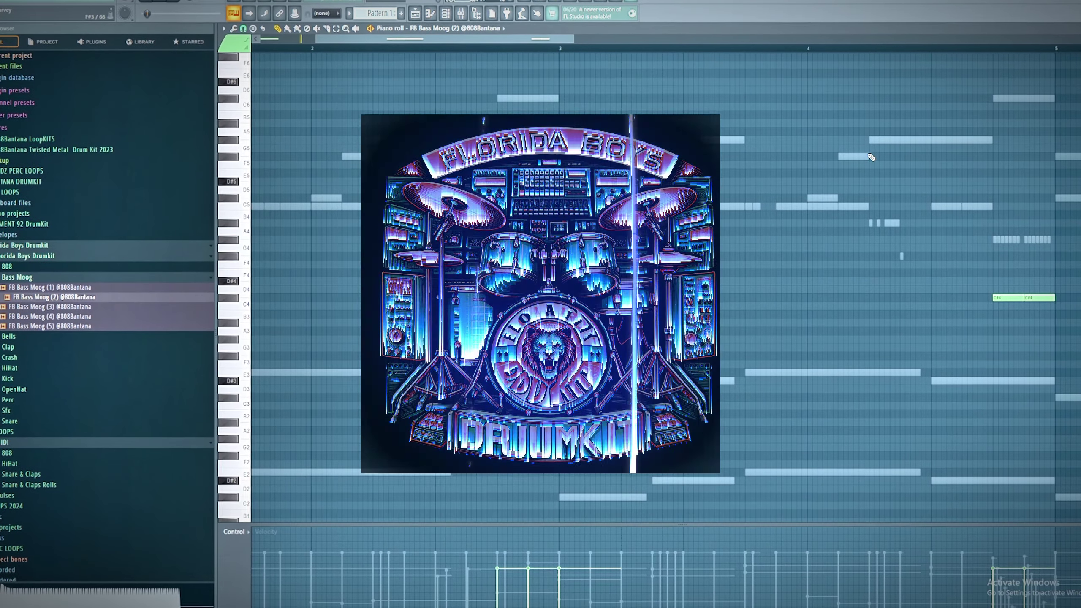
key(space)
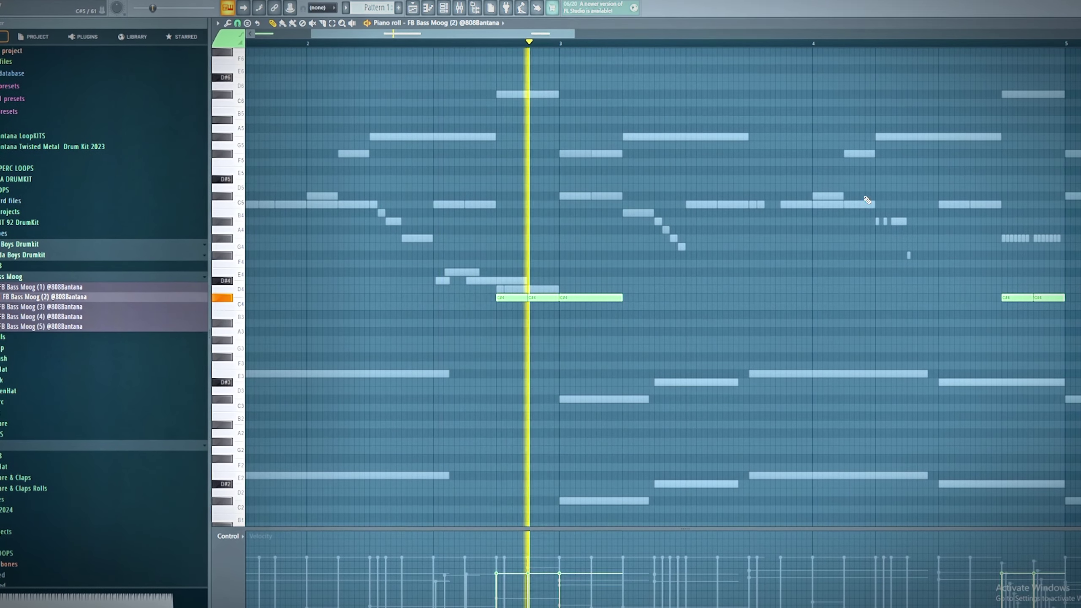
click(877, 196)
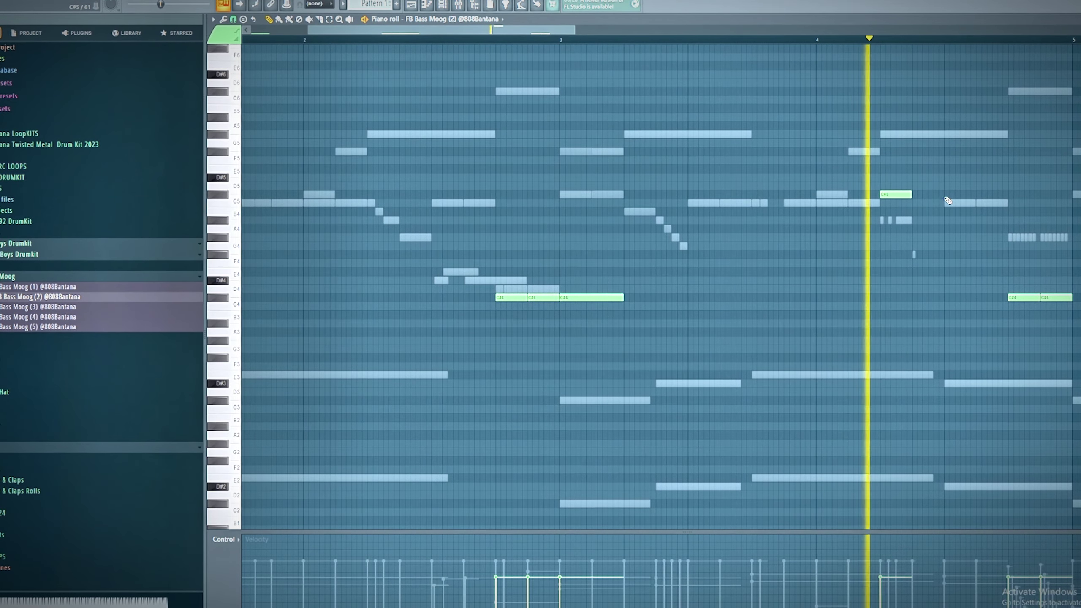
click(948, 194)
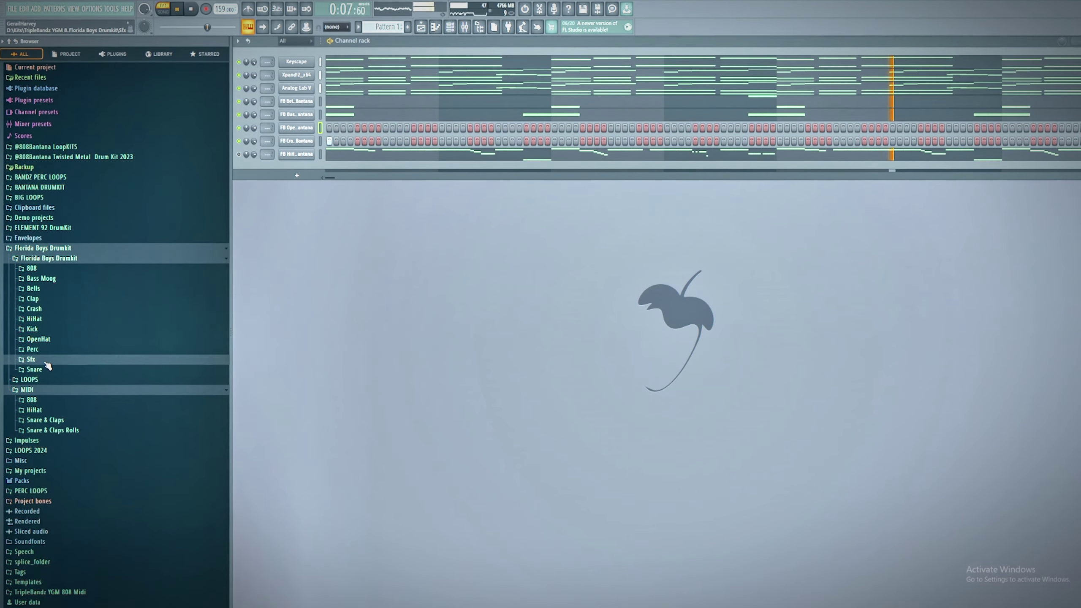
Open the kit's Sfx and Snare folders and audition the Sfx samples from number 10 back to number 3
click(63, 417)
click(73, 463)
click(67, 444)
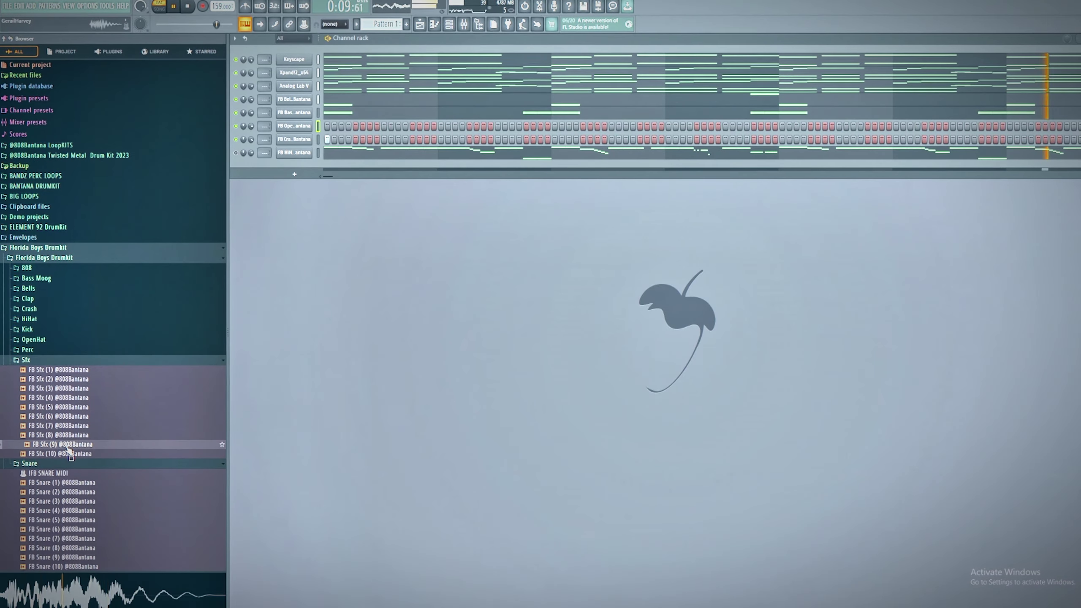
click(70, 453)
key(Up)
key(Up)
key(Up)
key(Up)
key(Up)
key(Up)
key(Up)
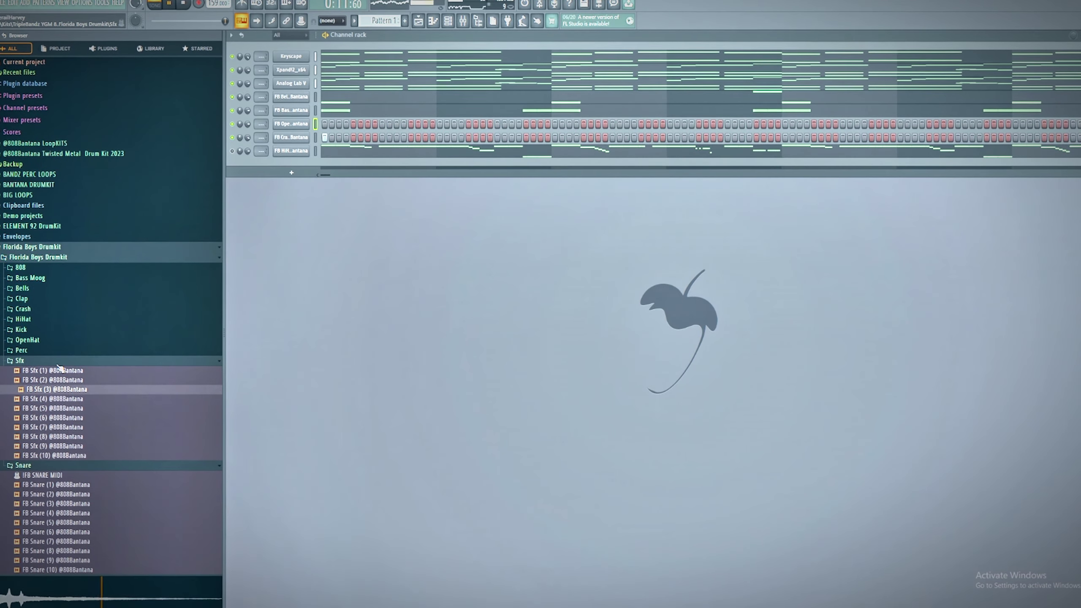
Compare more Sfx samples, add FB Sfx (7) as a new channel and place hits on the beats of bar 4
click(47, 438)
click(48, 447)
click(55, 428)
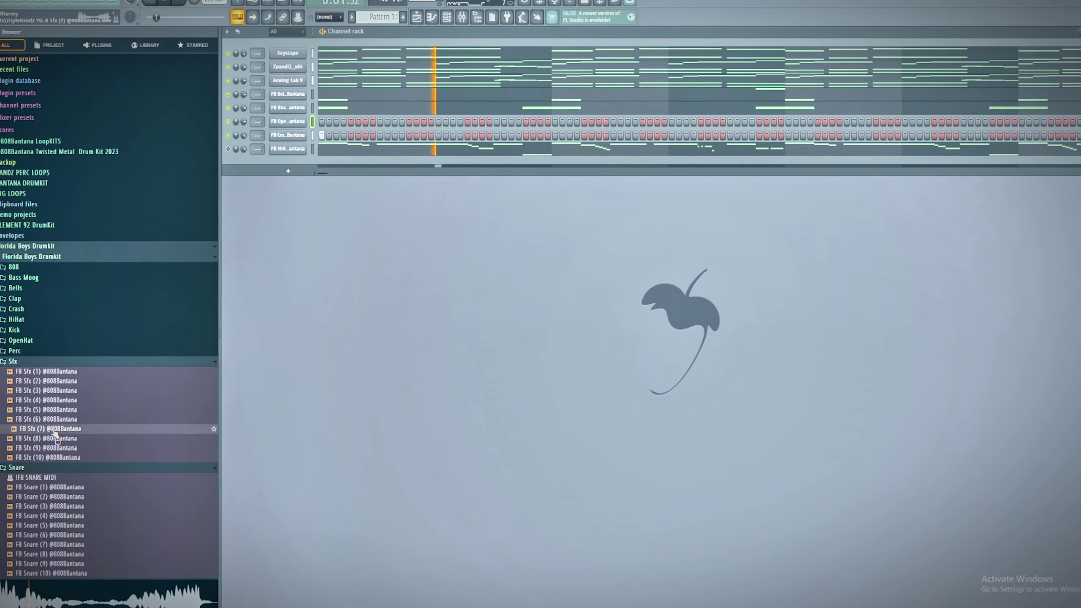
click(61, 418)
drag(58, 421, 284, 124)
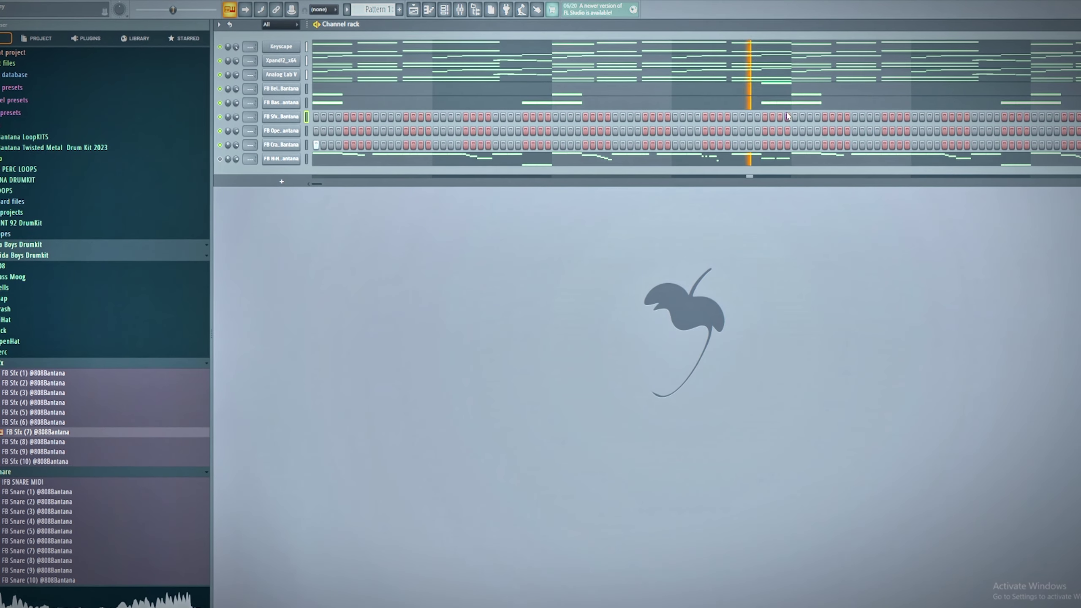
click(707, 116)
click(737, 116)
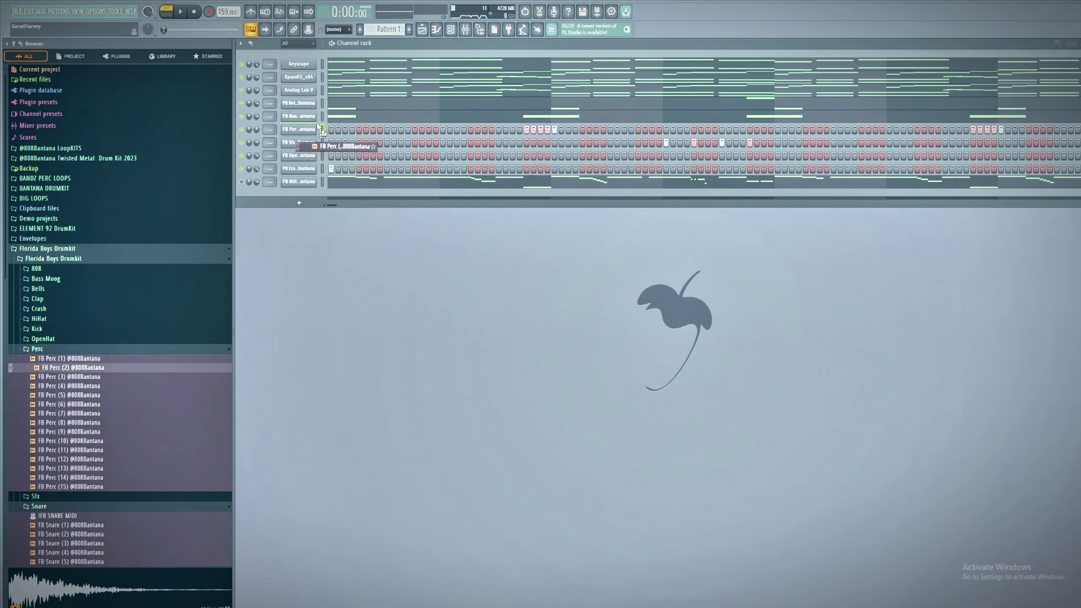
Add FB Perc (2) as a new channel, then look through the kit's OpenHat samples and collapse their folder
drag(305, 143, 393, 154)
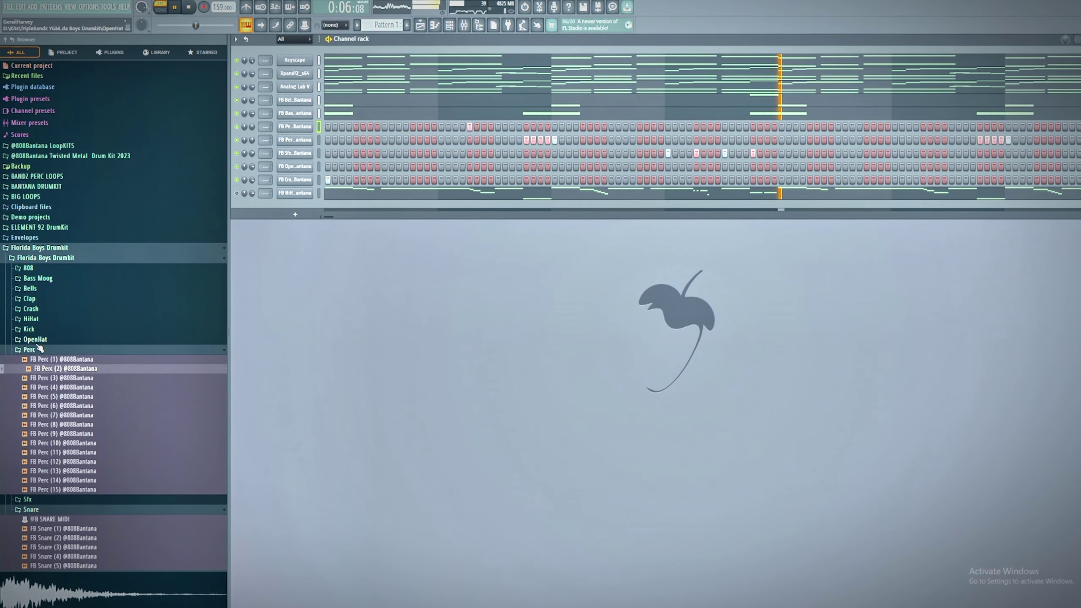
click(26, 339)
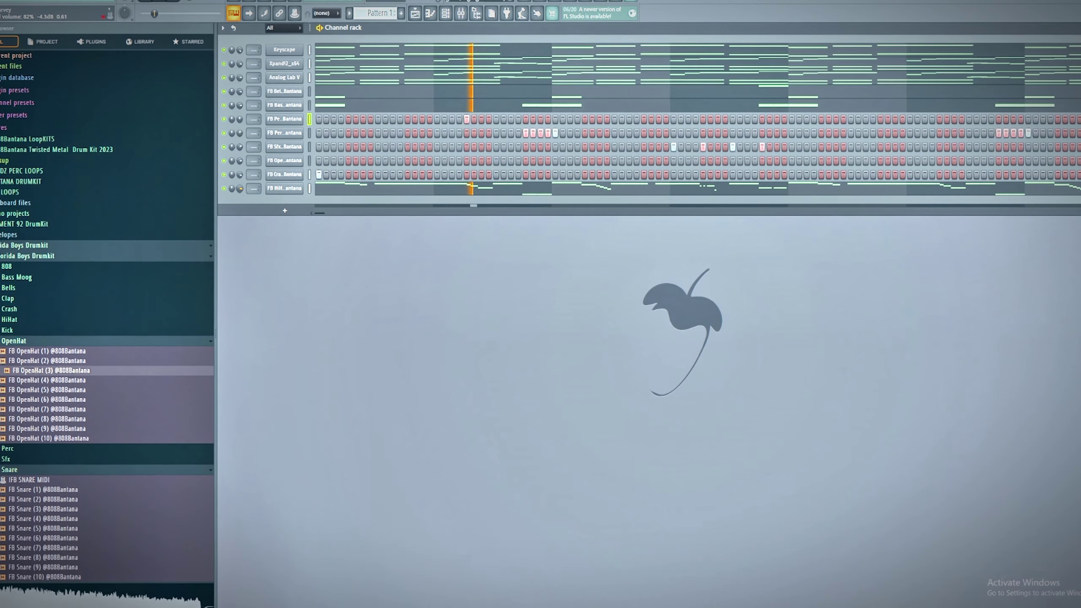
click(60, 343)
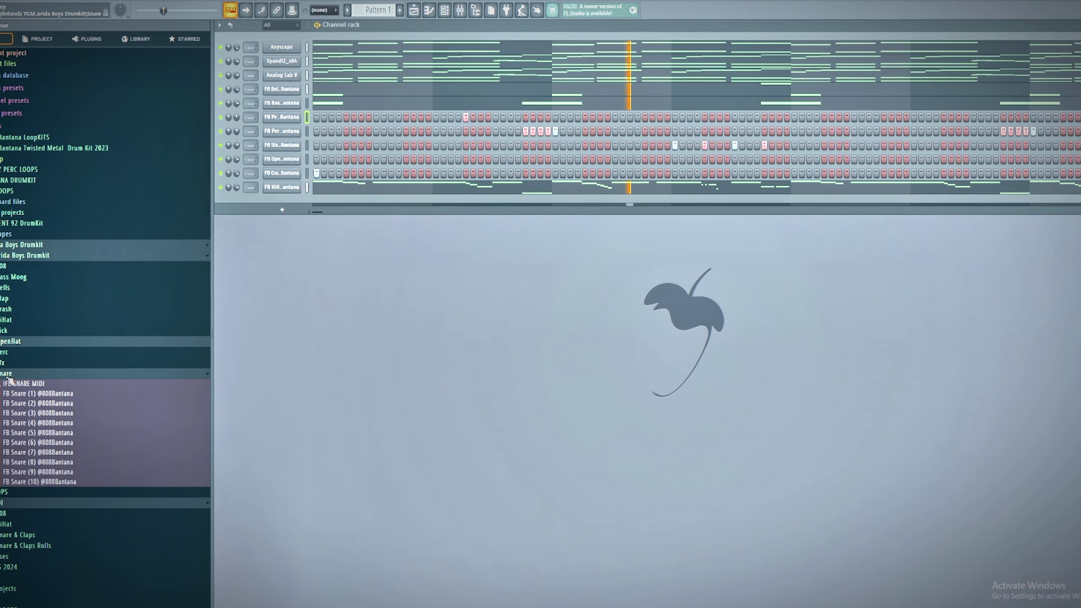
Audition the kit's Snare samples and add FB Snare (8) as a new channel above the percussion channels
click(33, 473)
click(32, 483)
click(34, 443)
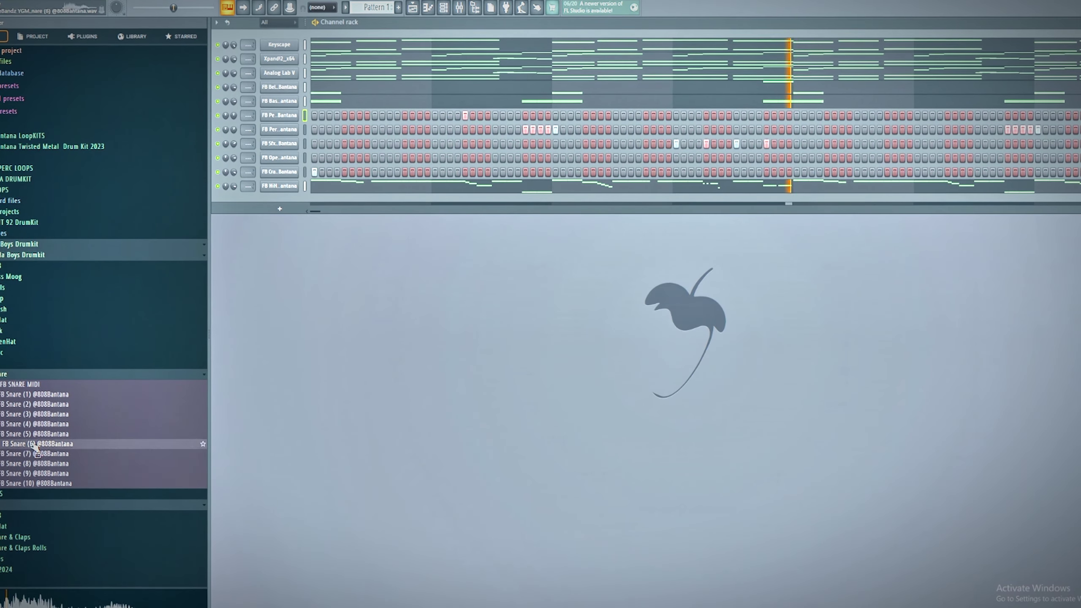
click(37, 414)
click(35, 454)
click(35, 463)
click(36, 434)
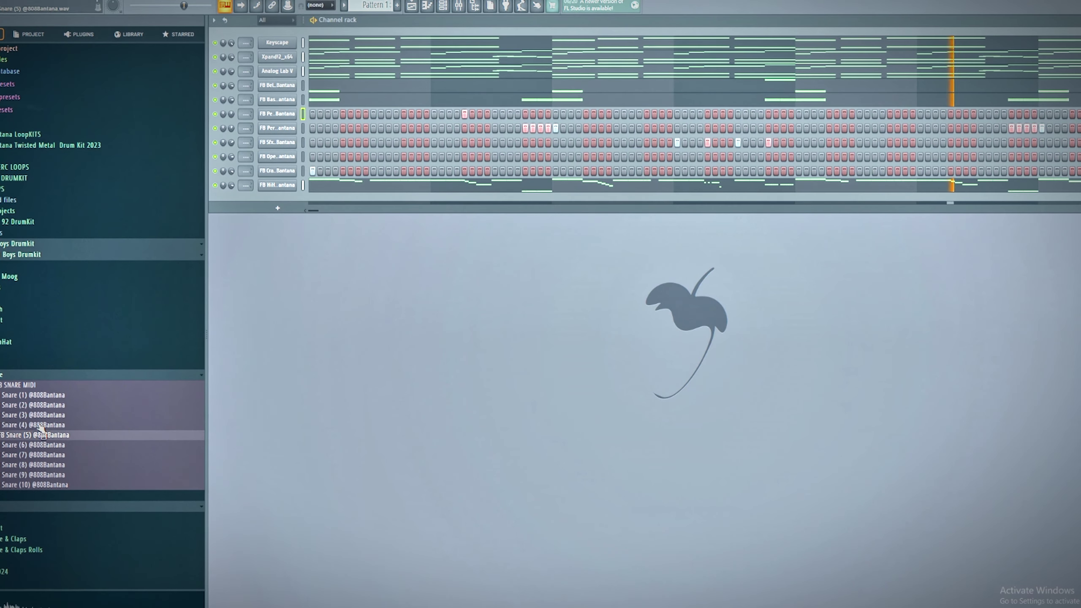
click(35, 404)
click(35, 394)
click(35, 454)
click(35, 464)
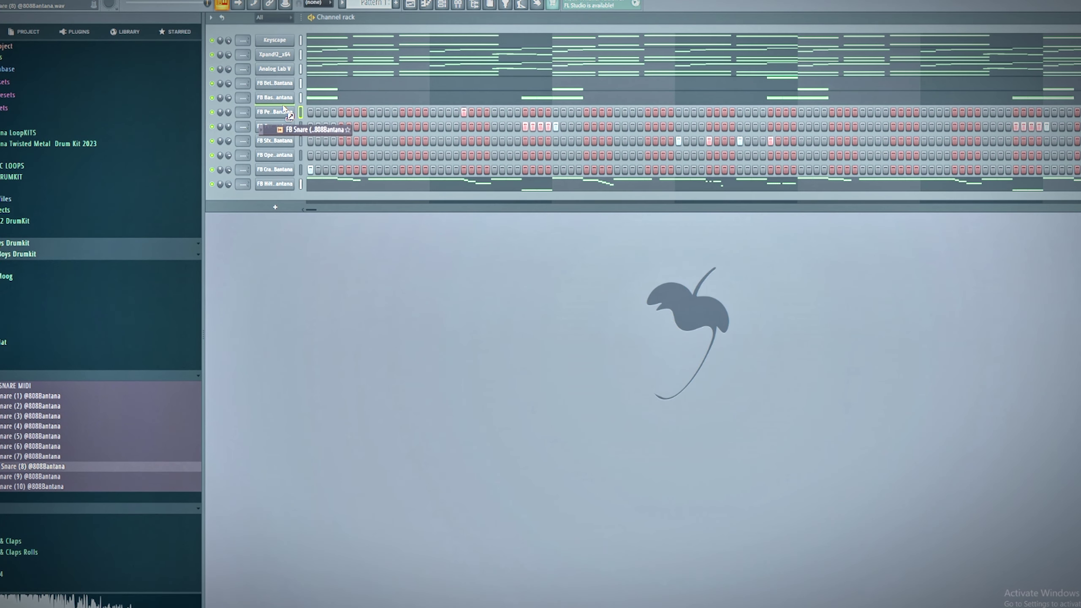
drag(283, 108, 283, 111)
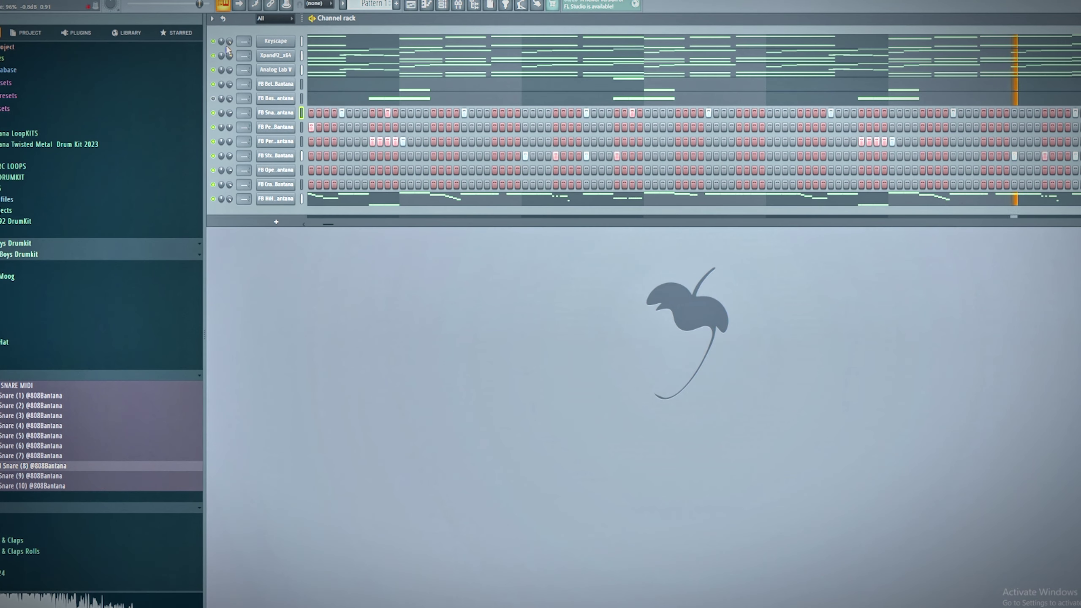
Load FB 808 (9) from the kit's 808 folder into a new channel and set it to cut itself
click(4, 273)
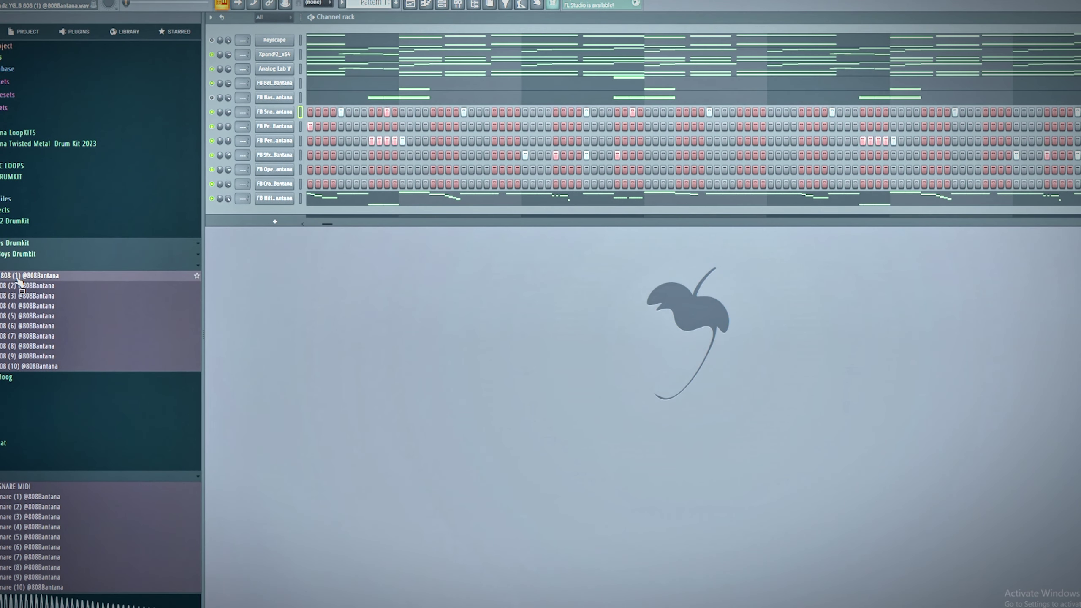
right_click(313, 63)
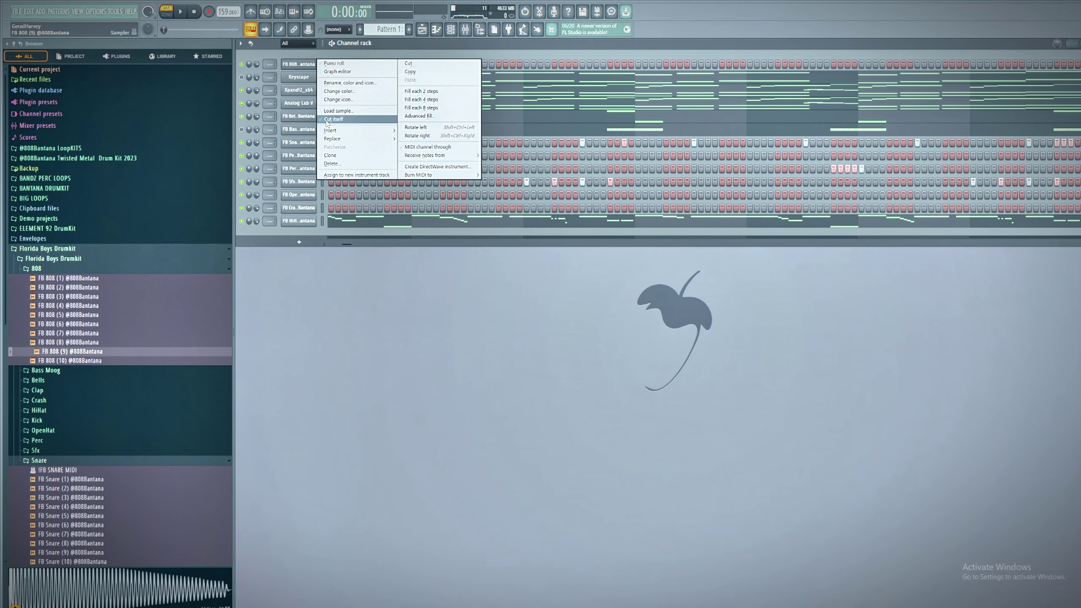
click(358, 118)
Open the 808 channel's sampler settings, check its volume envelope and adjust the sample's precomputed effects
click(300, 64)
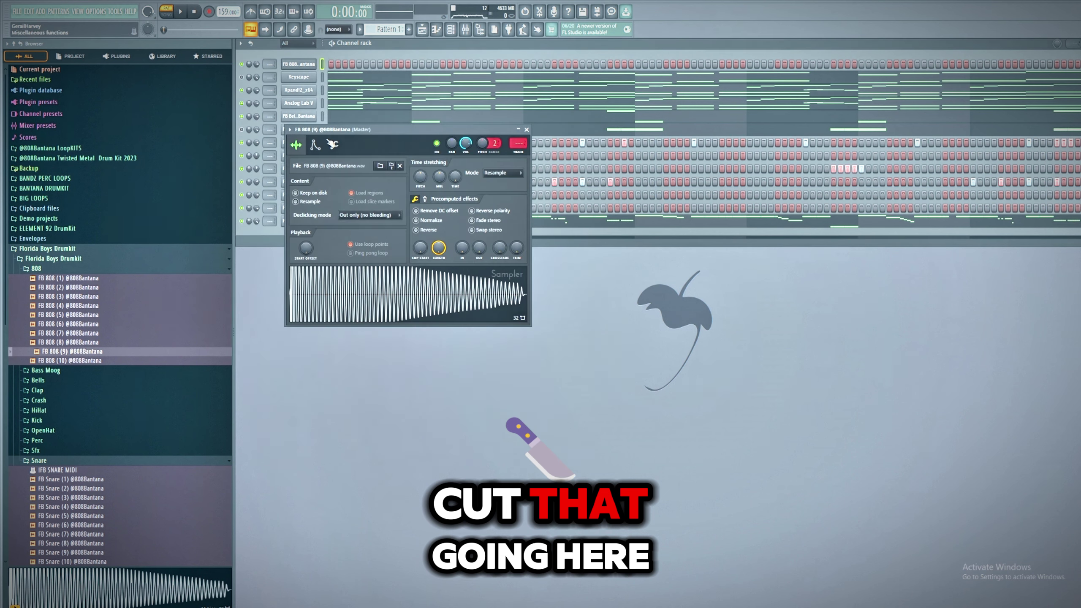
click(314, 148)
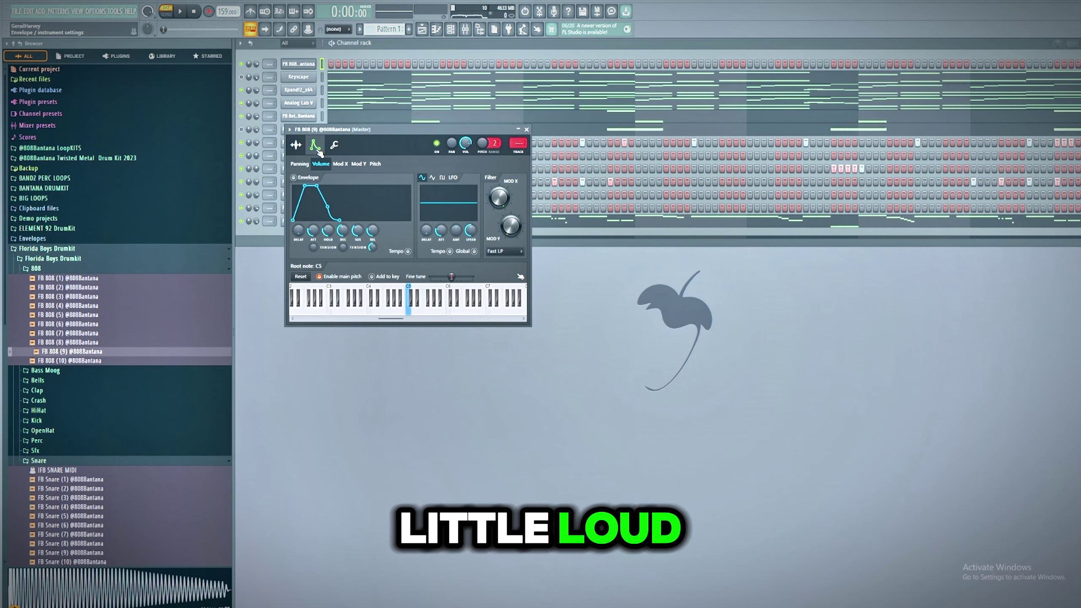
click(296, 145)
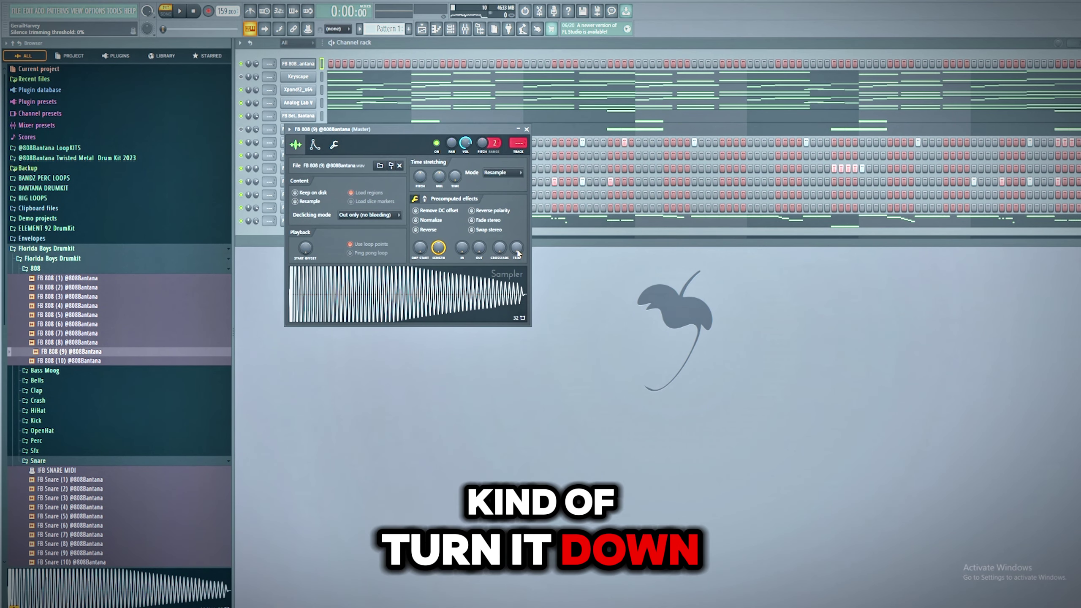
drag(518, 254, 479, 242)
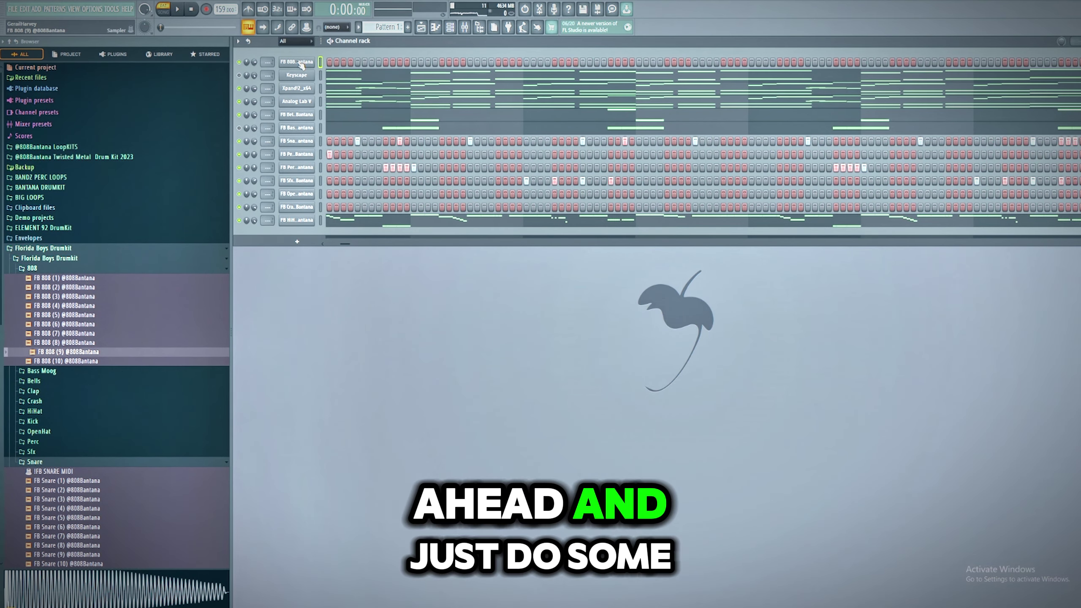
In the 808 channel's piano roll, place C#5 at the start of bar 1 and D#5 midway between beats 2 and 3, and start playback
right_click(310, 62)
click(336, 68)
scroll(282, 476, down, 1)
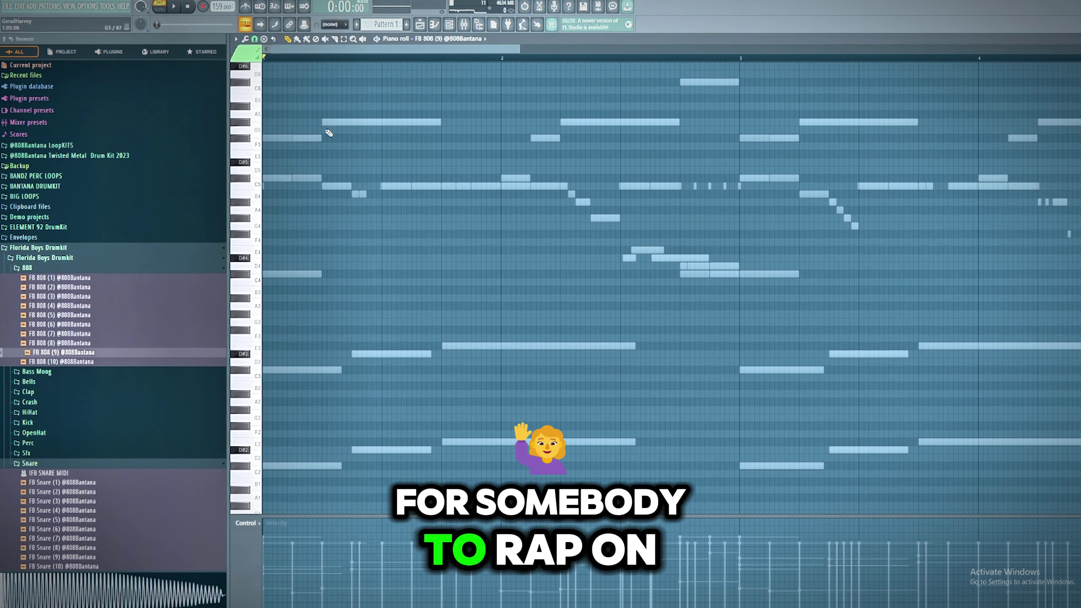
scroll(302, 256, down, 2)
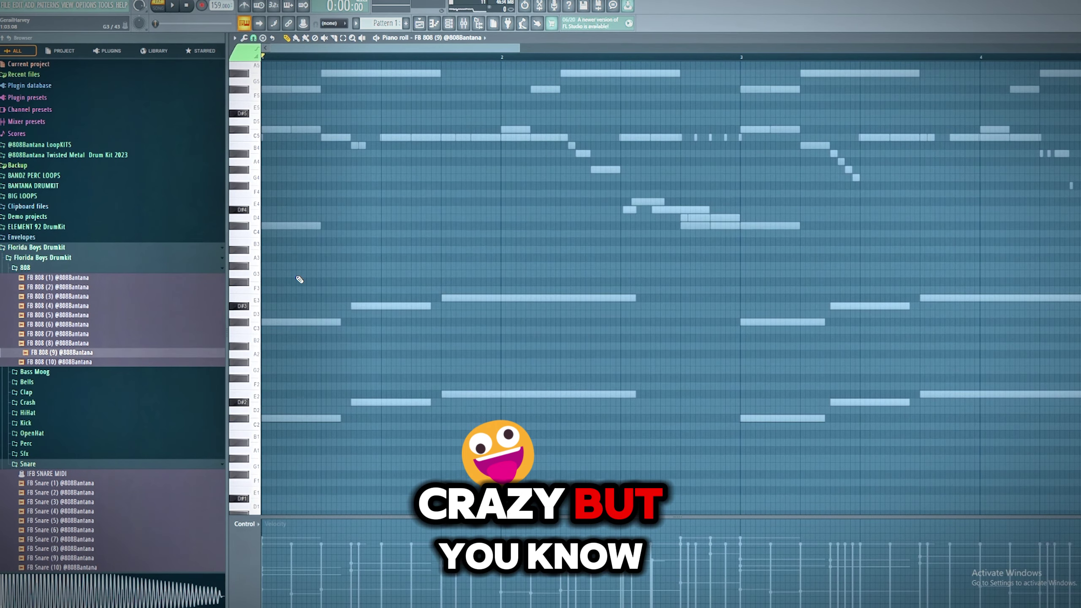
scroll(303, 282, down, 4)
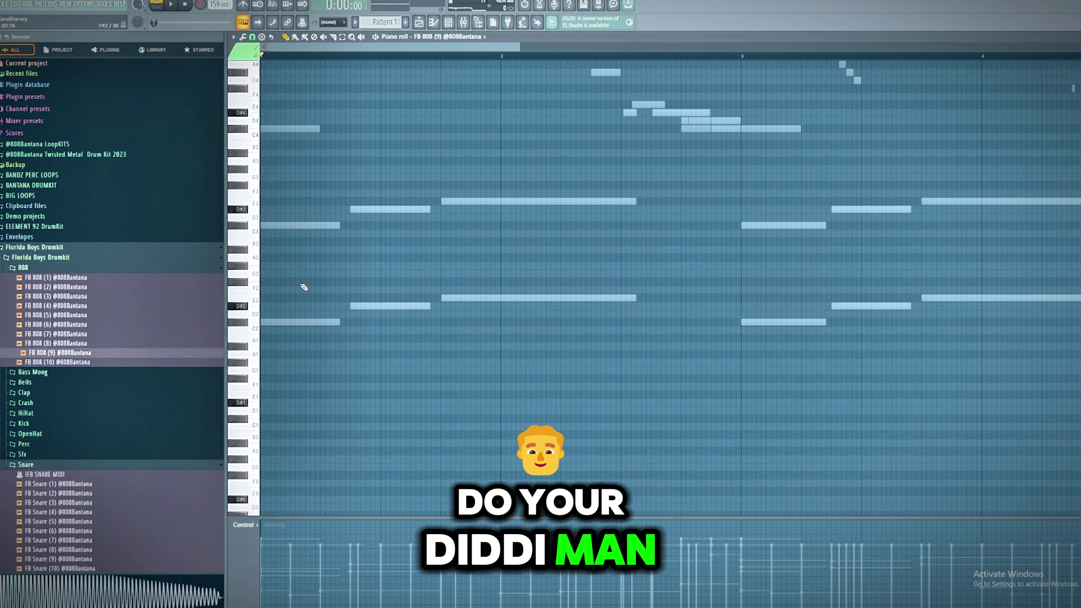
scroll(303, 288, up, 3)
scroll(301, 289, up, 5)
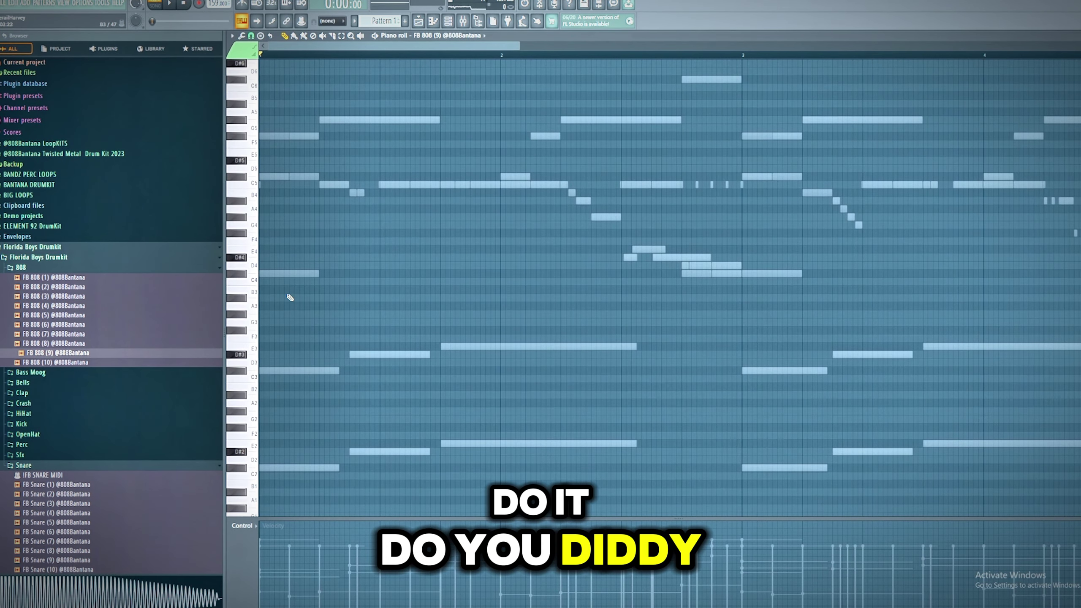
drag(263, 251, 226, 254)
click(357, 234)
key(space)
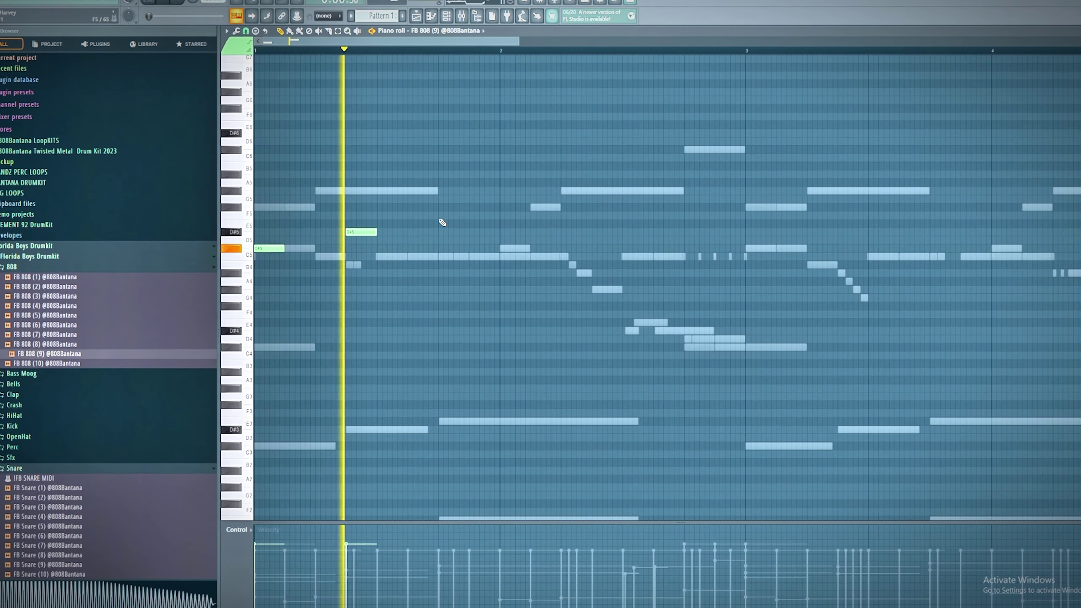
Add E5 808 notes on beat 4 of bar 1 and two back-to-back from beat 3 of bar 2
click(449, 218)
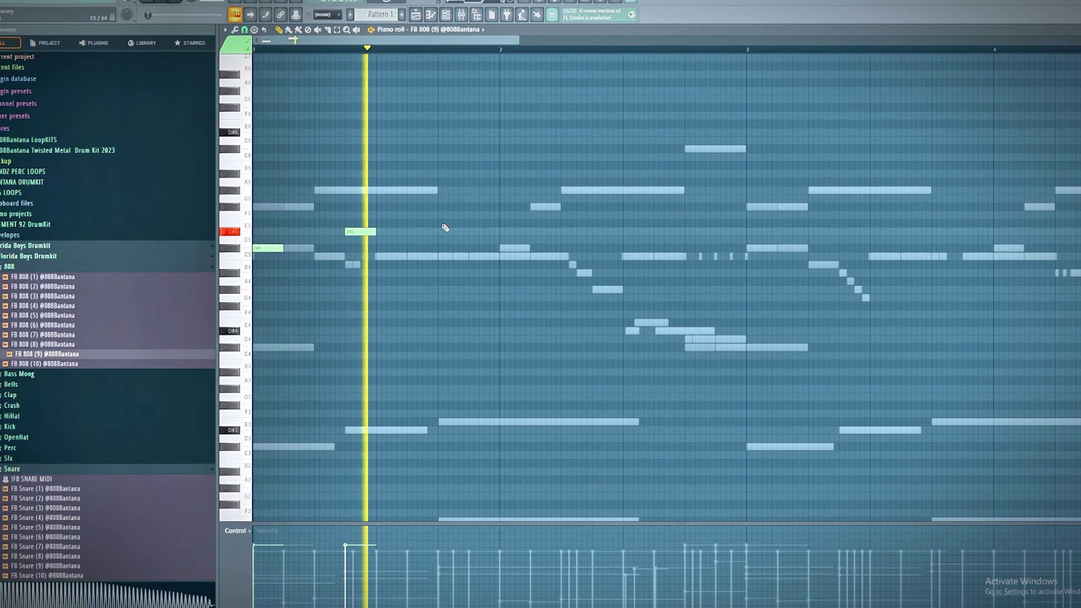
drag(448, 218, 449, 219)
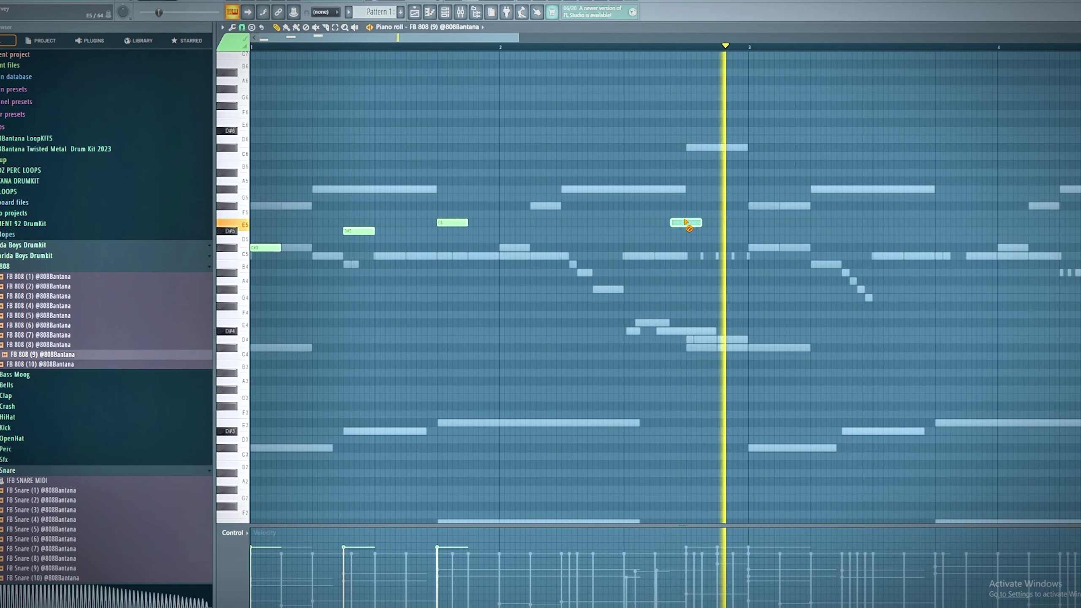
click(677, 222)
drag(679, 221, 673, 221)
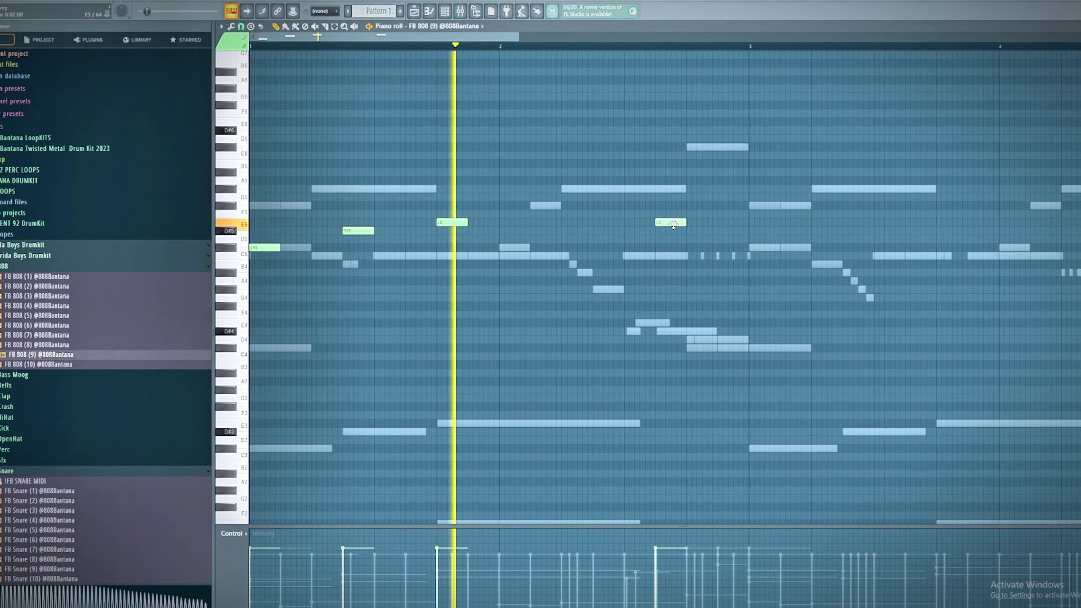
click(625, 221)
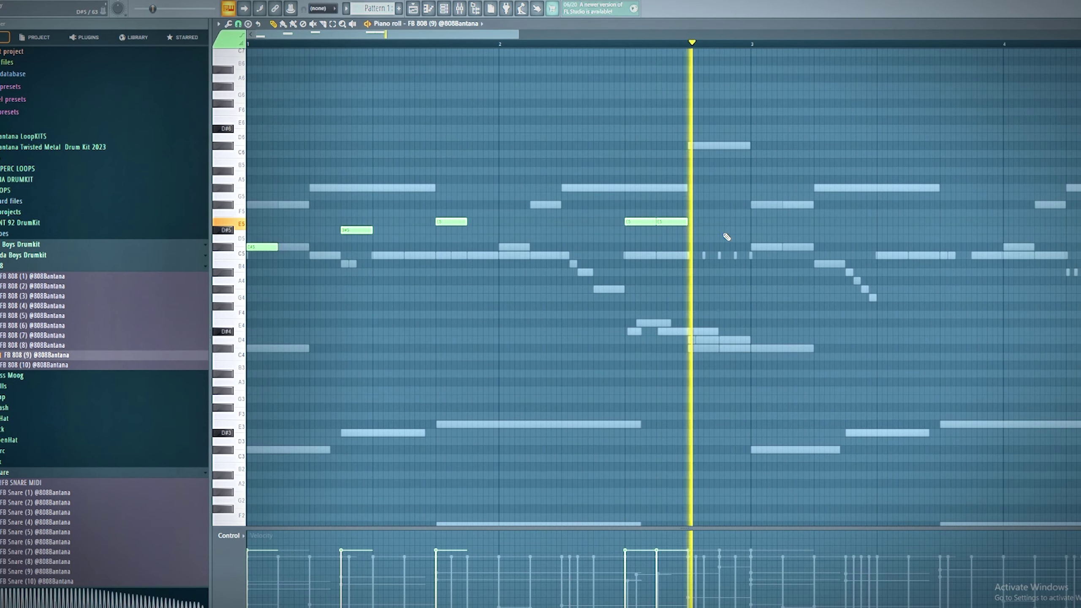
Add another E5 808 note at the very end of bar 2, finishing where bar 3 starts
scroll(729, 225, down, 5)
scroll(726, 232, up, 4)
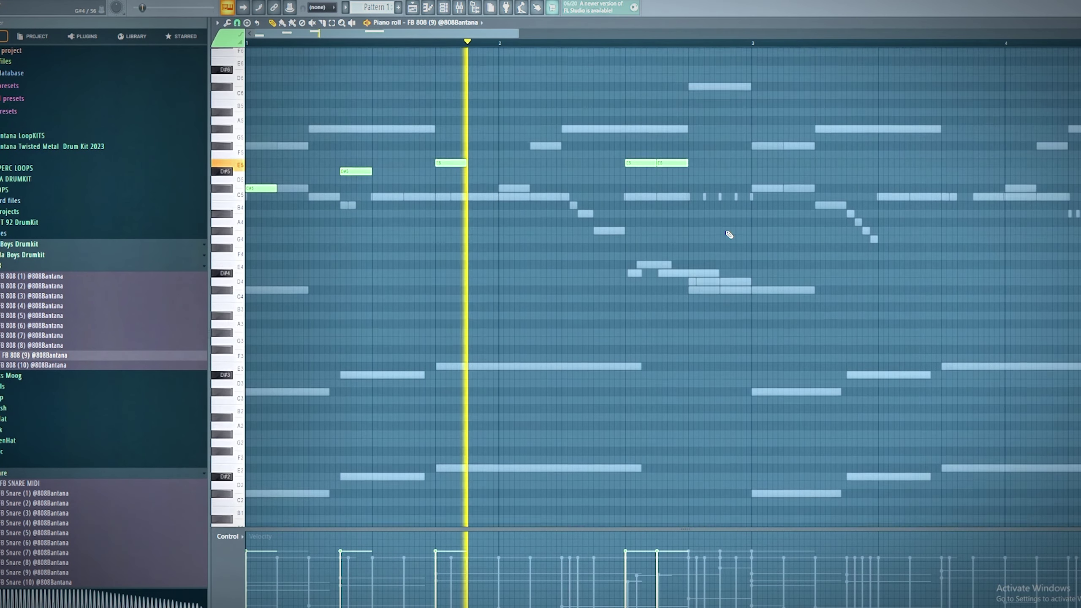
click(732, 195)
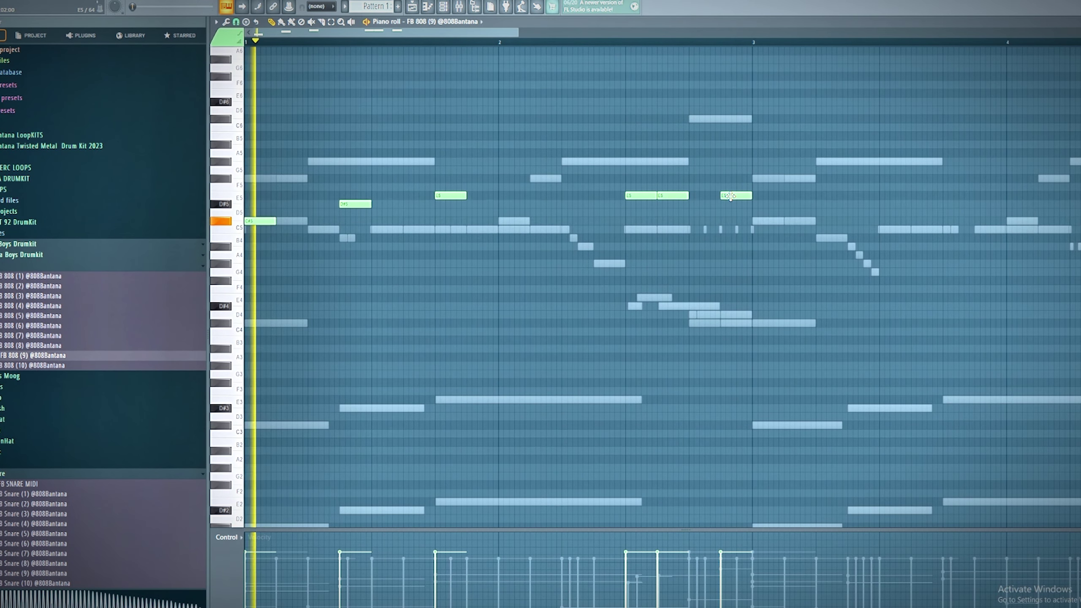
Duplicate the two-bar 808 phrase repeatedly until it fills bars 1 to 8
key(ctrl+b)
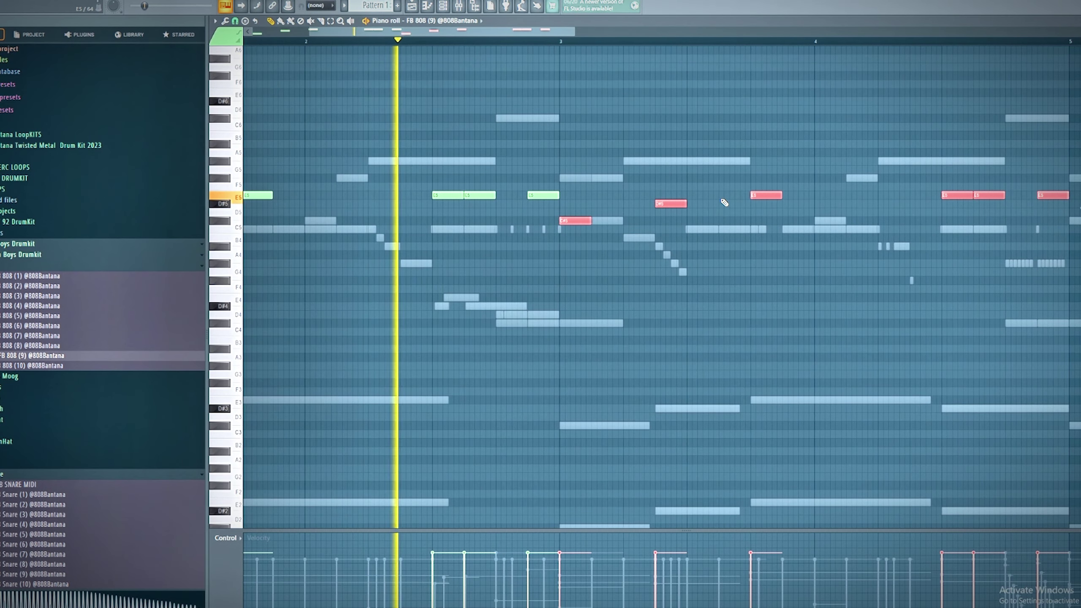
key(ctrl+b)
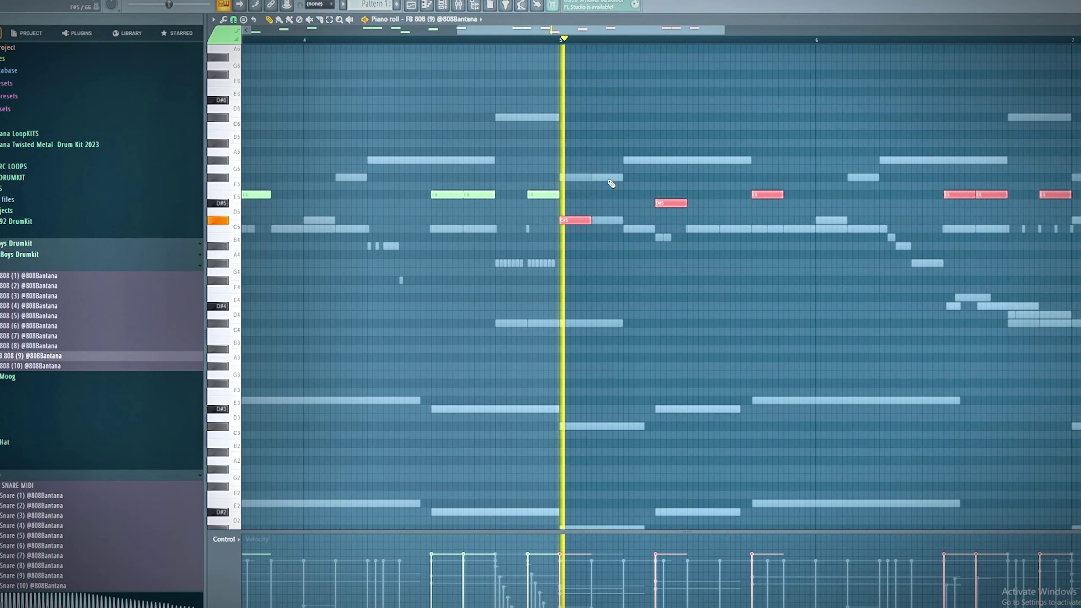
key(ctrl+b)
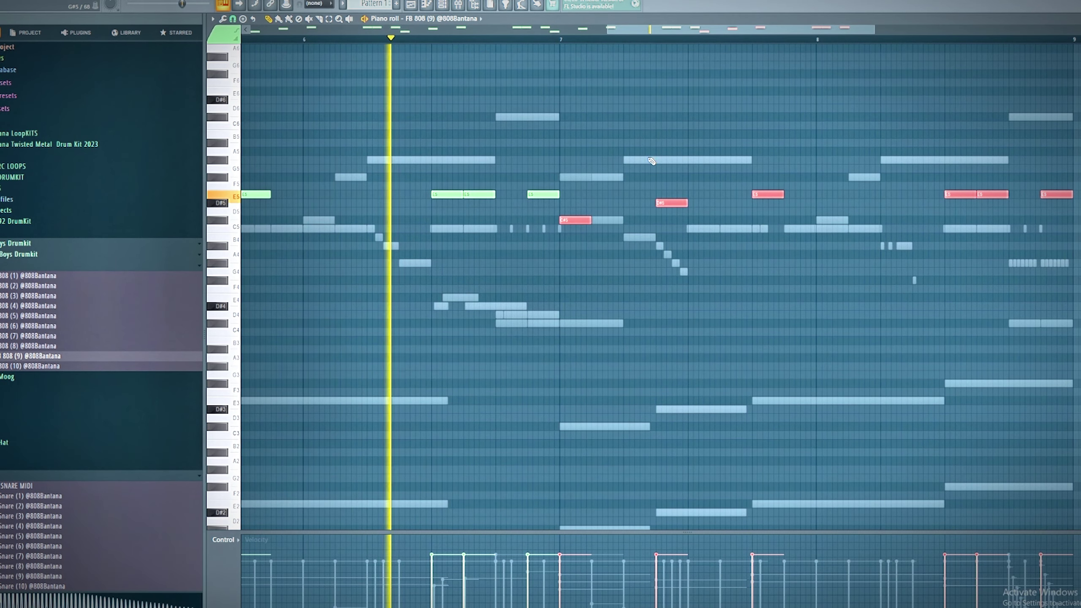
Add an 808 note on beat 4 of bar 6, audition it at C#6, and move it down to E5
click(498, 117)
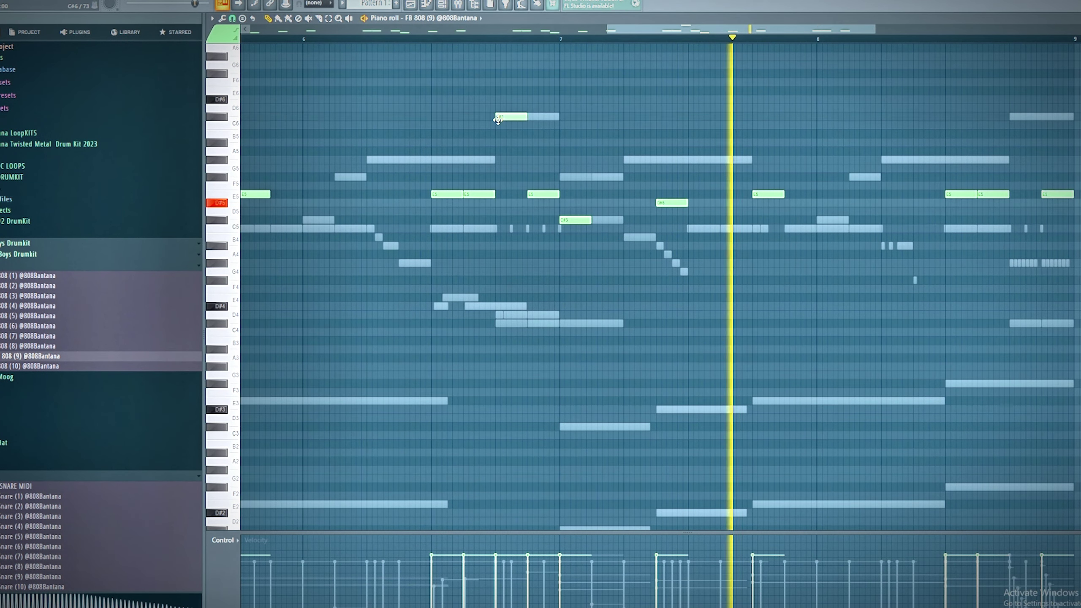
click(372, 39)
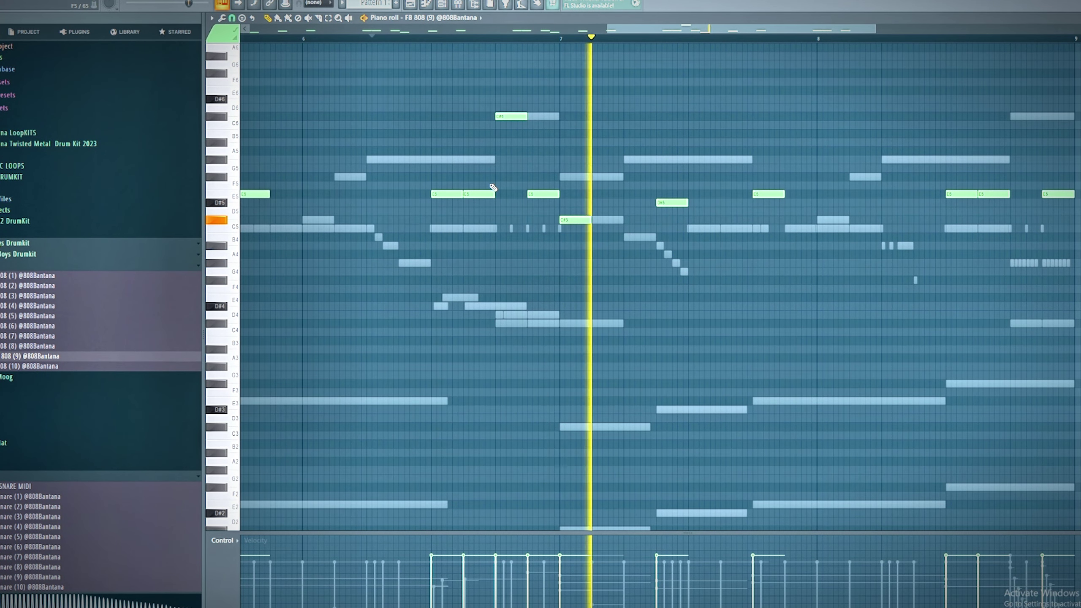
key(space)
key(space)
key(space)
drag(511, 117, 511, 194)
key(space)
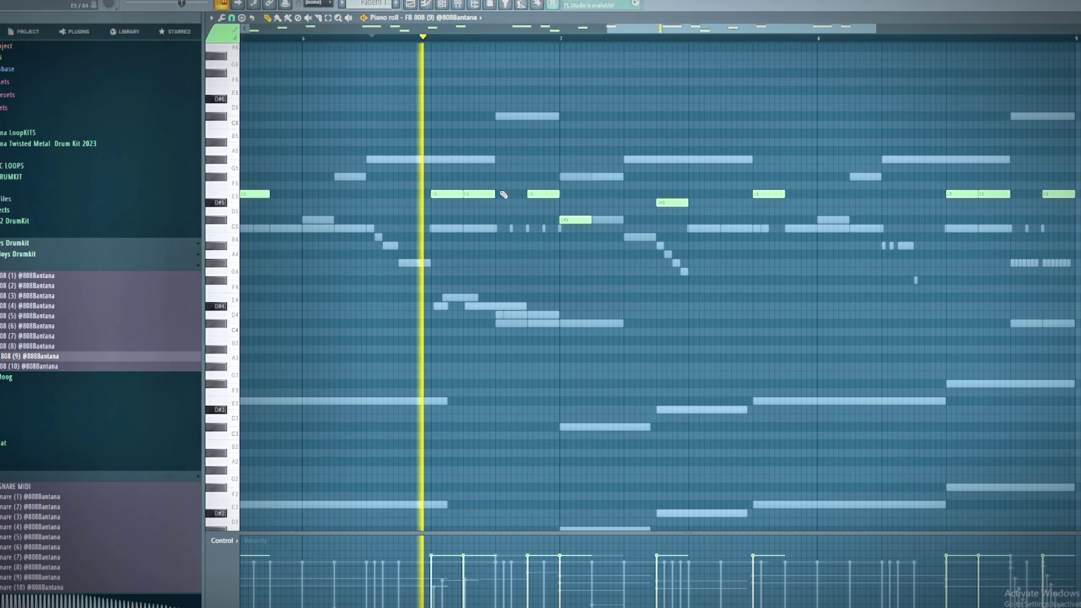
Play the pattern and review all eight bars of the 808 part in its piano roll
key(space)
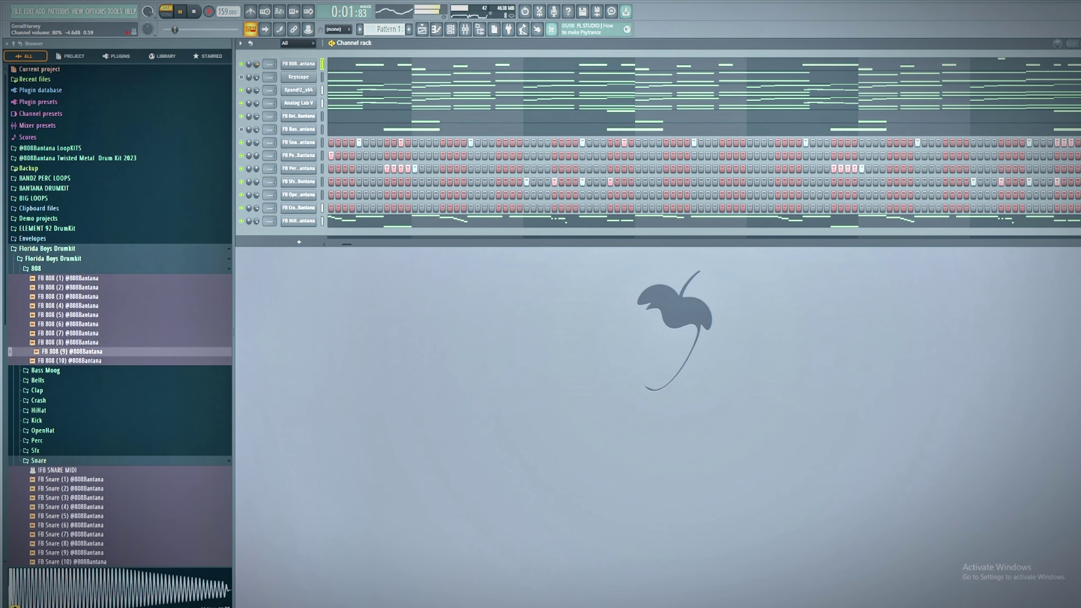
click(342, 64)
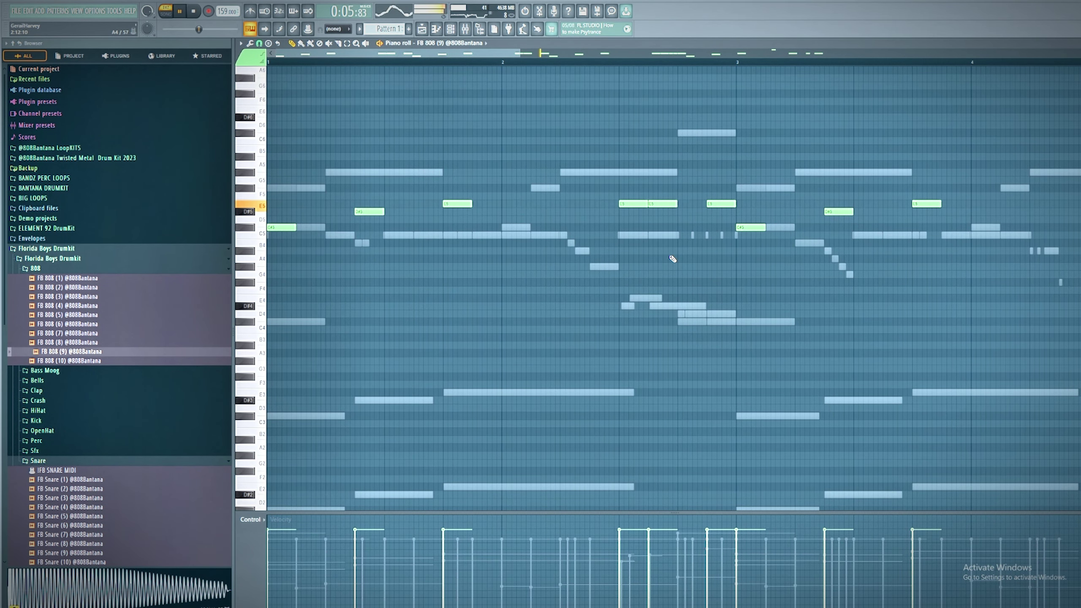
drag(519, 53, 935, 120)
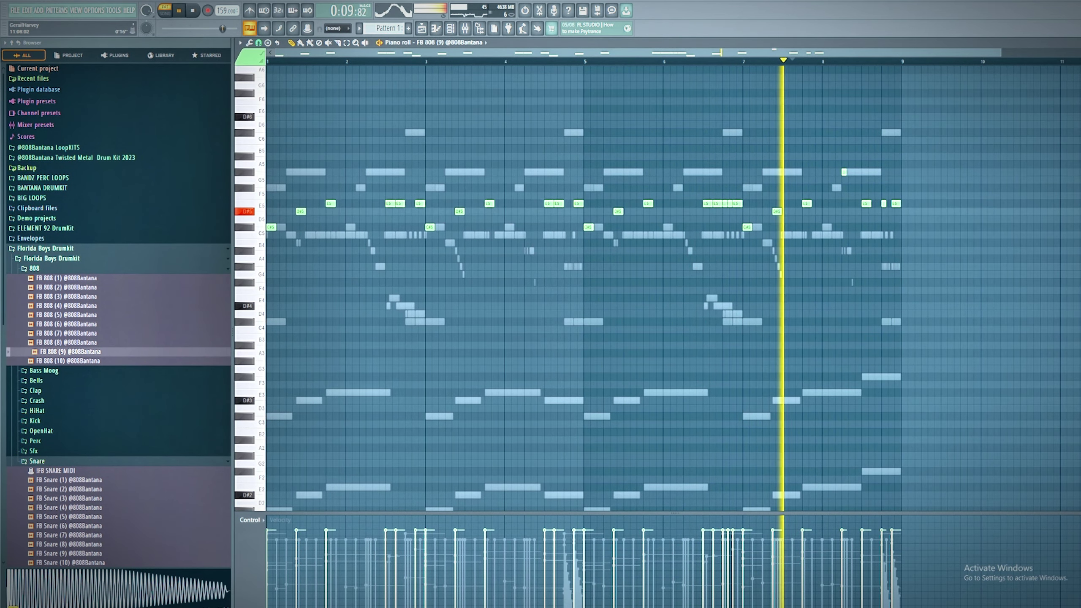
key(Escape)
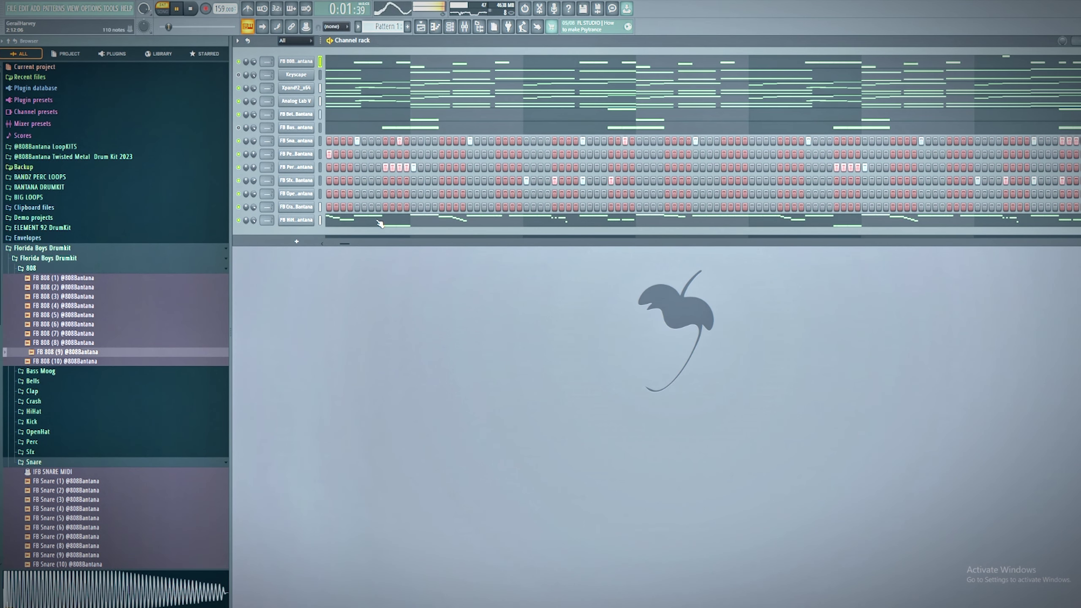
Add FB Perc (5) from the drumkit's Perc folder as a new channel below the existing percussion channels
drag(344, 243, 323, 246)
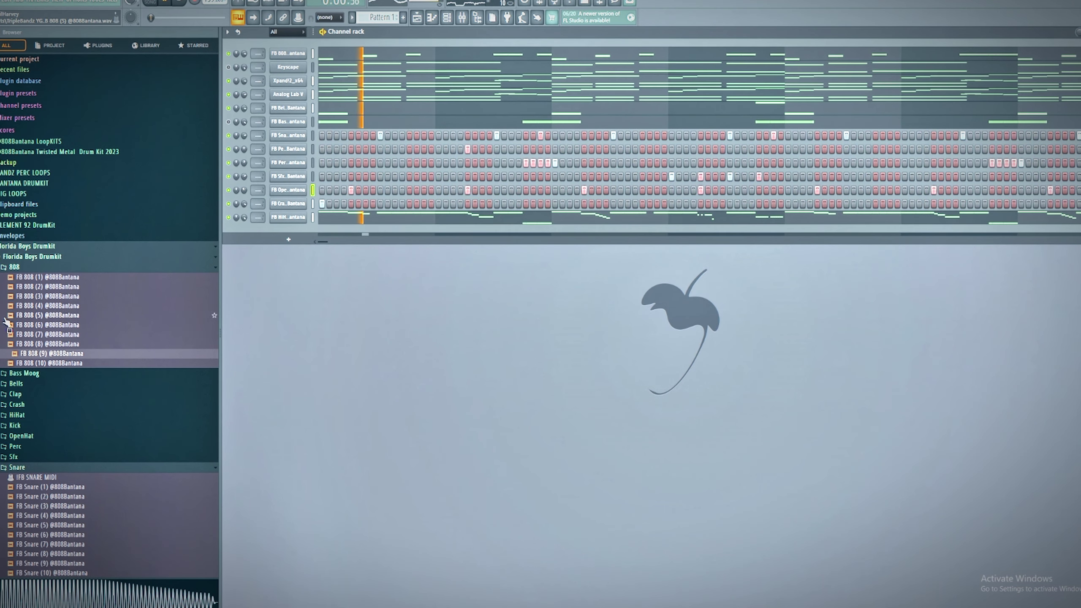
click(15, 446)
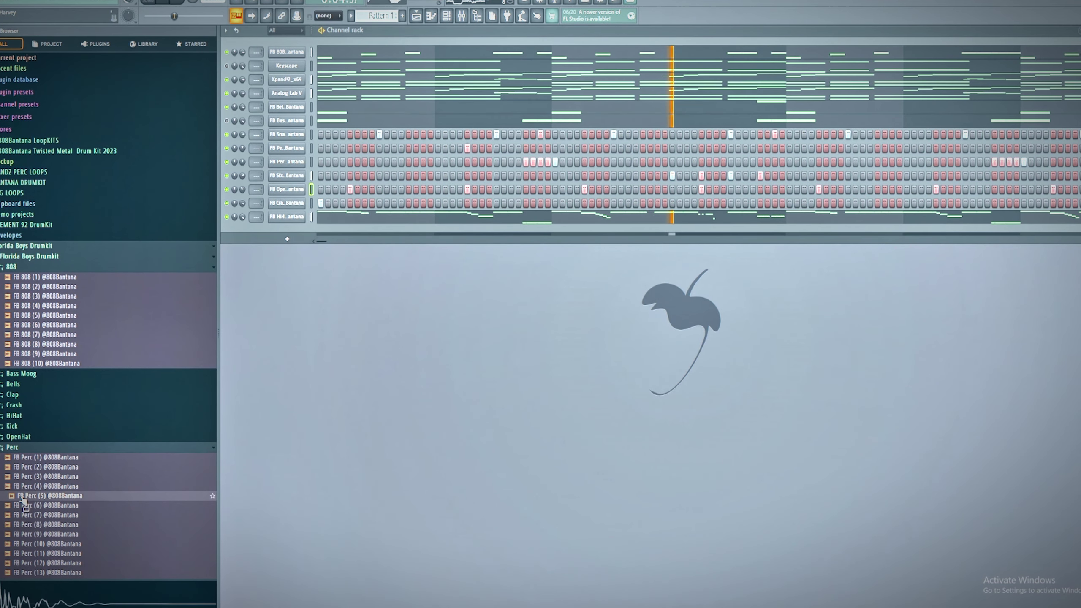
drag(233, 319, 284, 169)
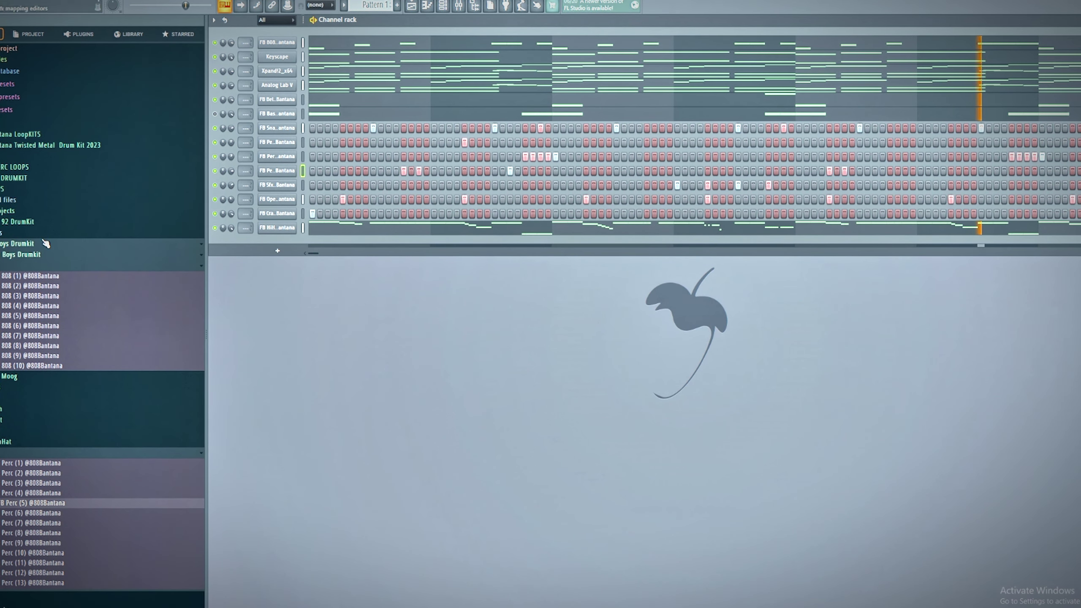
Audition samples in the drumkit's Kick folder and add FB Kick (1) as a new channel above the 808
click(11, 266)
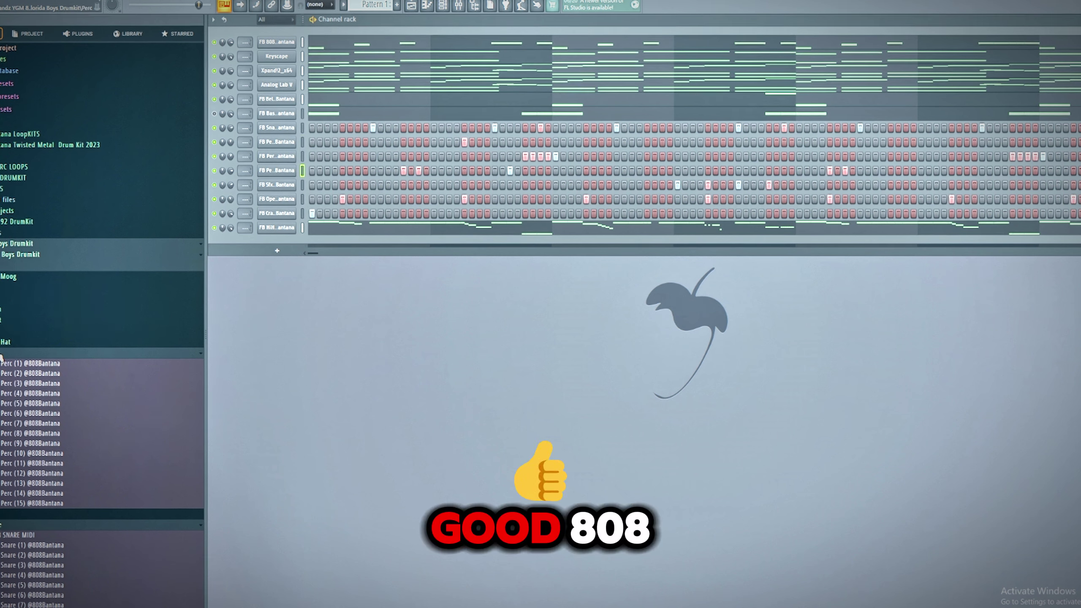
click(2, 333)
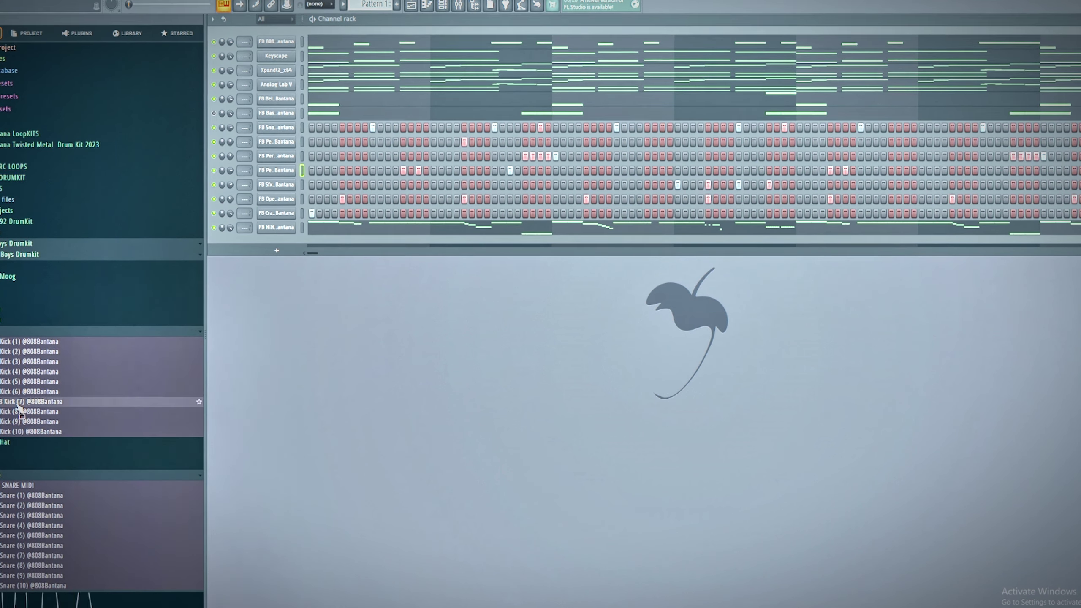
click(26, 421)
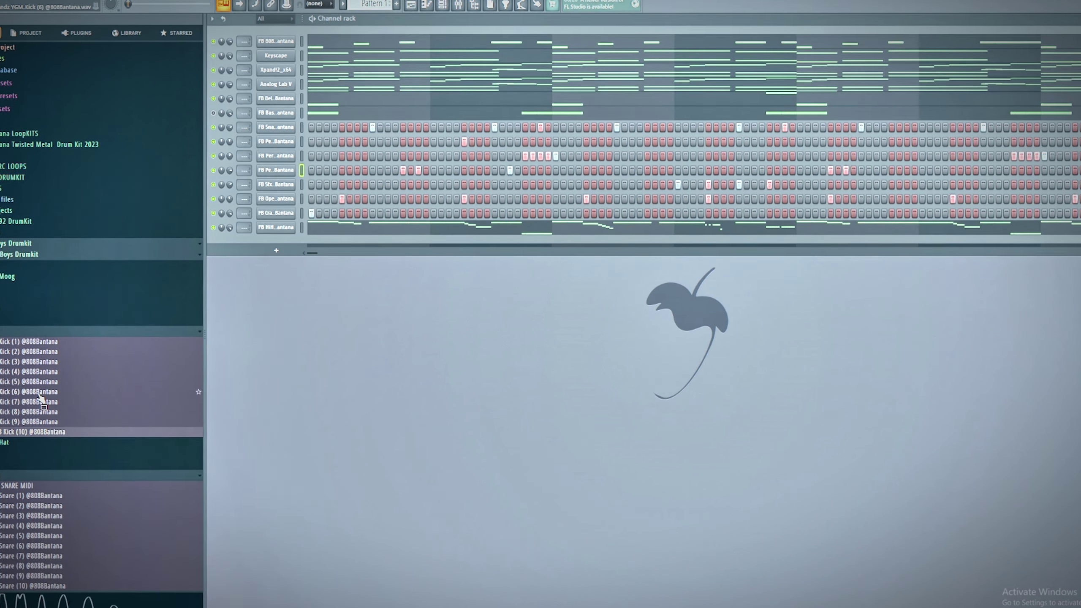
click(50, 372)
click(54, 363)
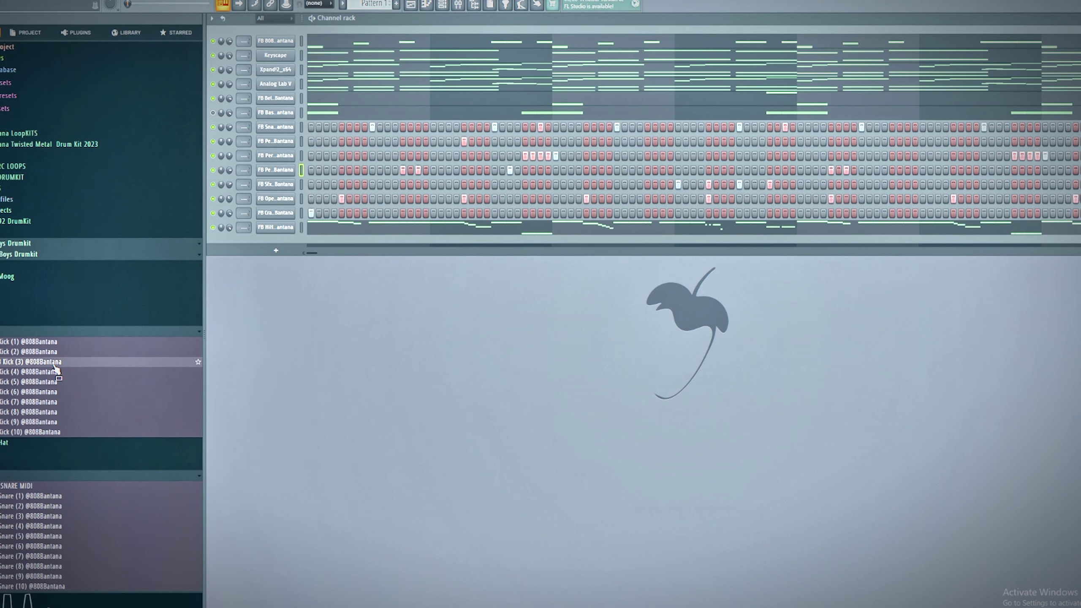
click(70, 352)
click(76, 344)
drag(78, 338, 274, 41)
Try the kick with a hit on the first step and play the pattern
click(311, 40)
key(space)
key(space)
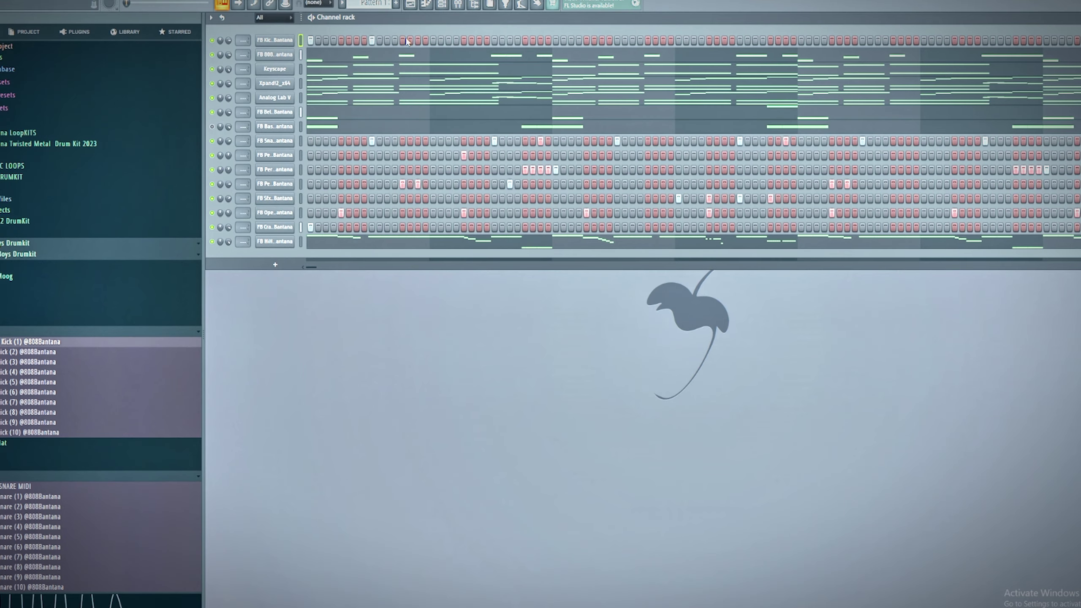
Copy the 808 channel's notes into the FB Kick (1) channel and select them all in its piano roll
right_click(287, 55)
click(392, 64)
right_click(286, 41)
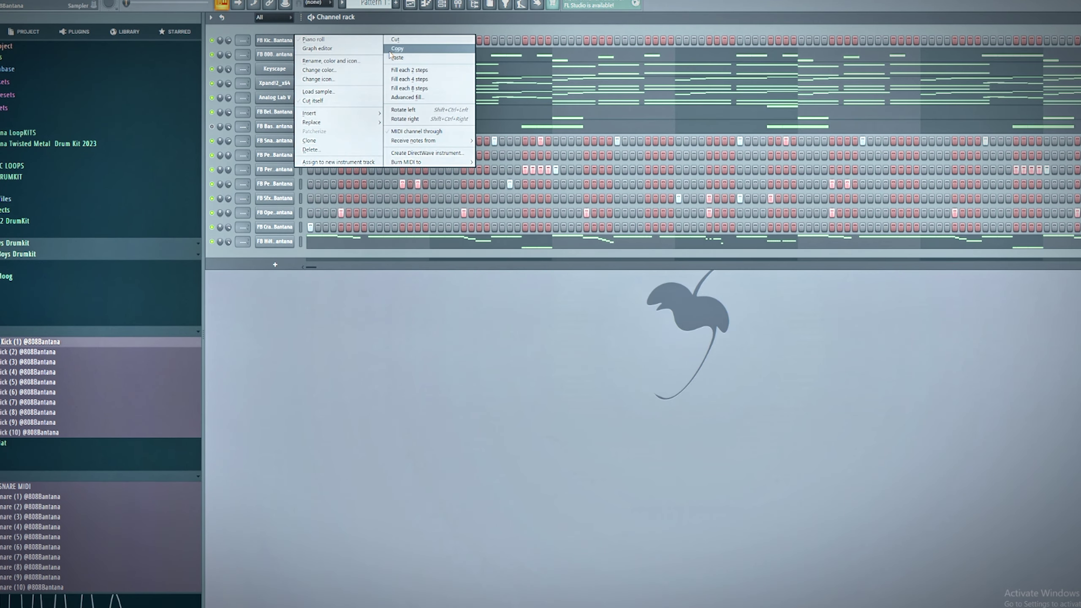
click(393, 58)
key(space)
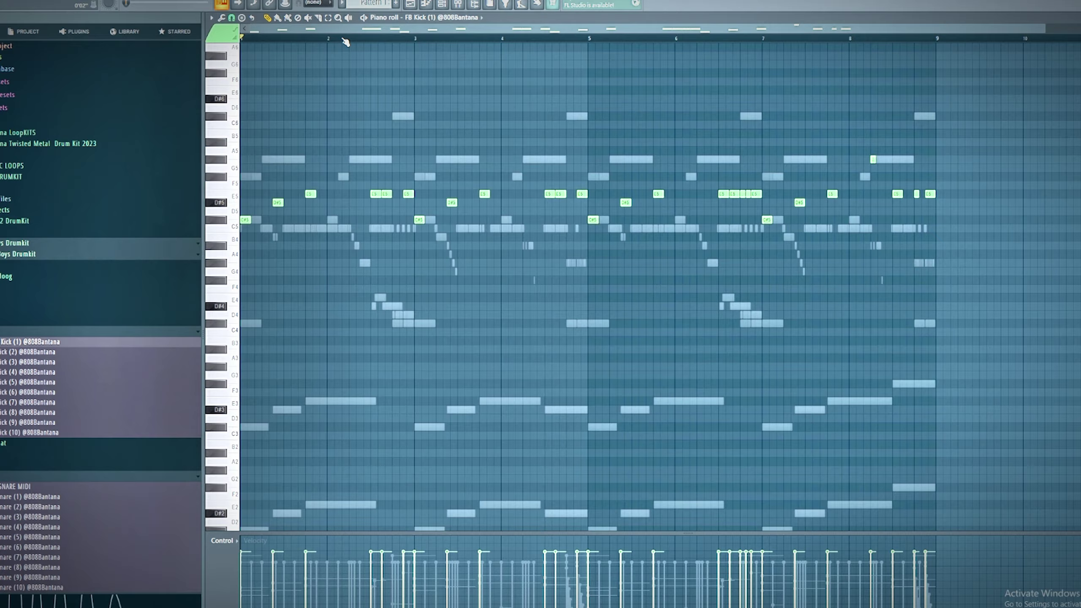
key(ctrl+a)
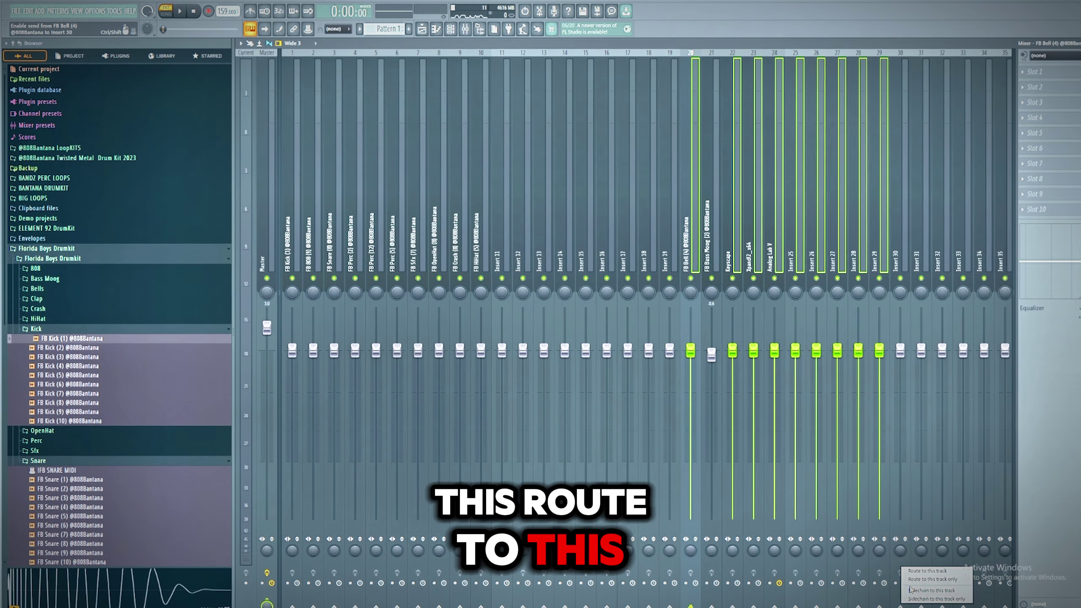
Route the selected melody mixer tracks, 20 and 22 to 29, to Insert 30 and start playback
right_click(901, 571)
click(918, 591)
key(space)
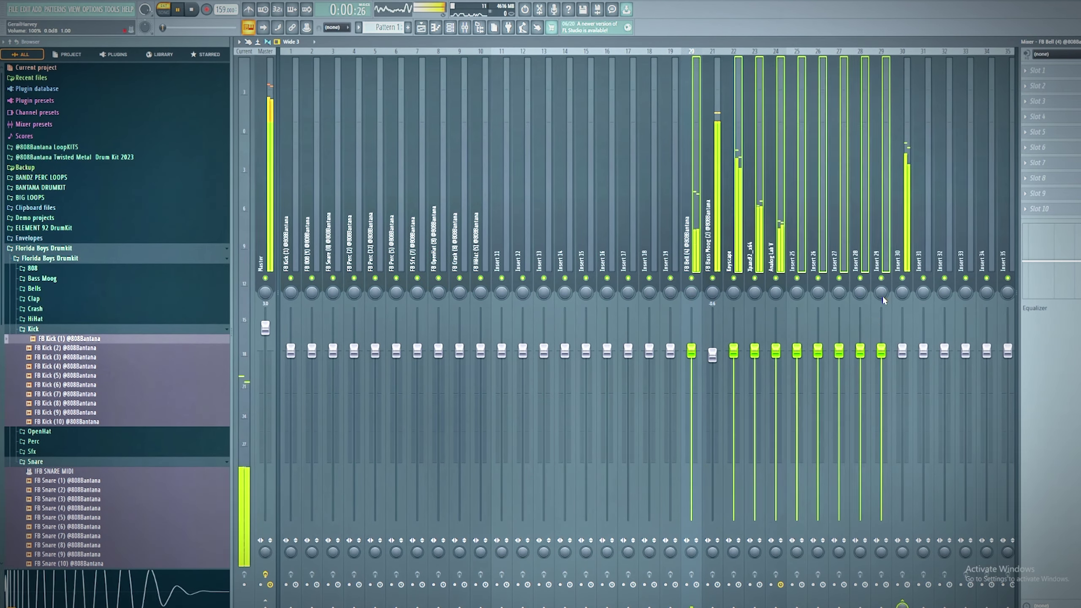
Load Fruity Parametric EQ 2 into effect slot 10 of Insert 30 and play the beat
click(901, 248)
key(space)
click(1038, 208)
mouse_move(1038, 218)
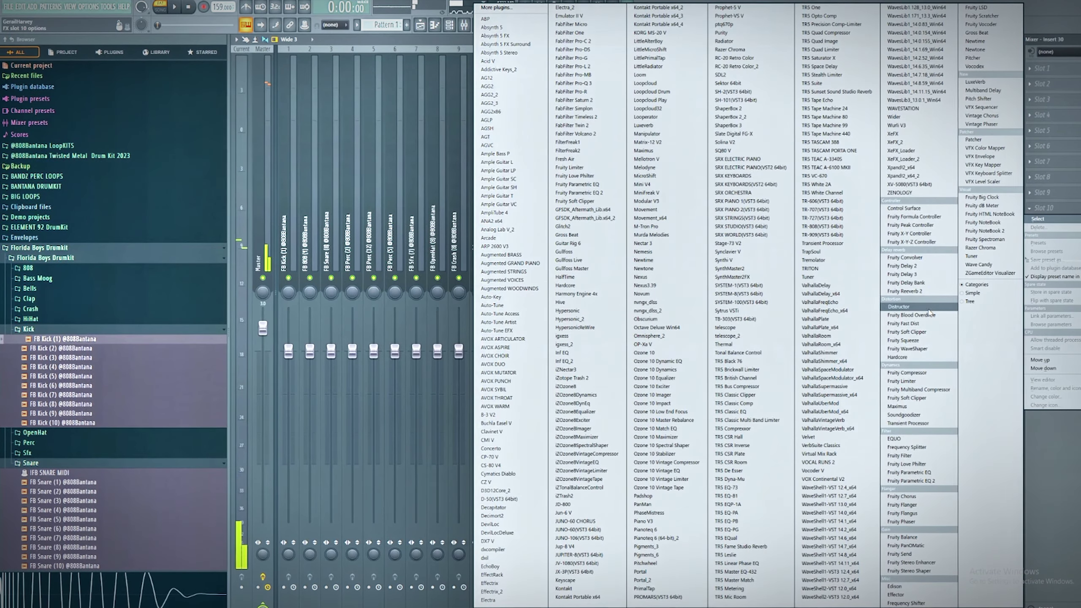
click(912, 481)
key(space)
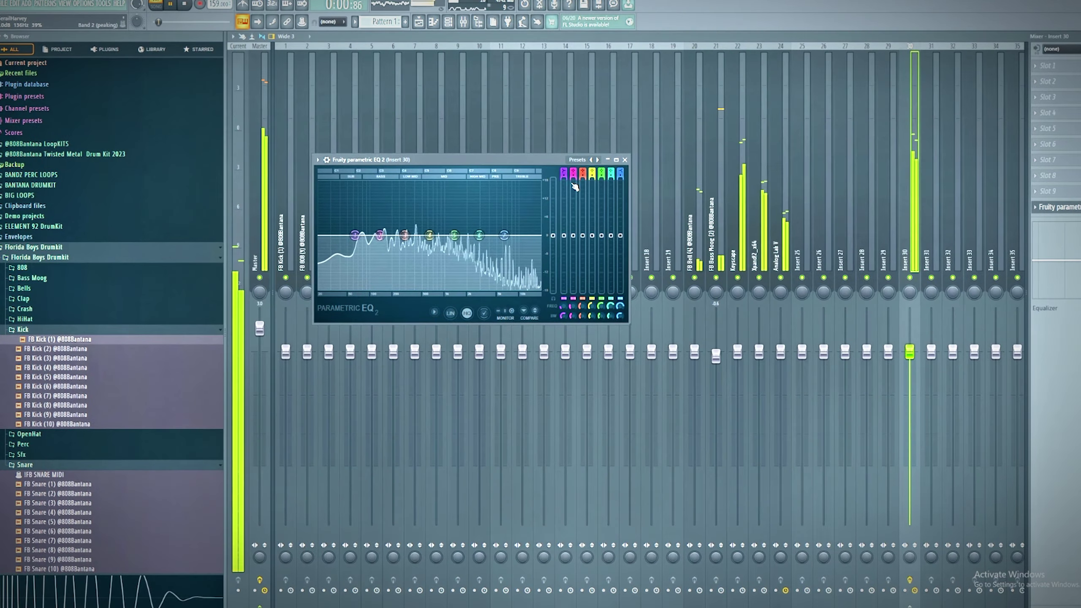
Turn band 1 of Insert 30's EQ into a steep high-pass that cuts the low end, and close the EQ
drag(565, 174, 565, 162)
drag(354, 235, 358, 287)
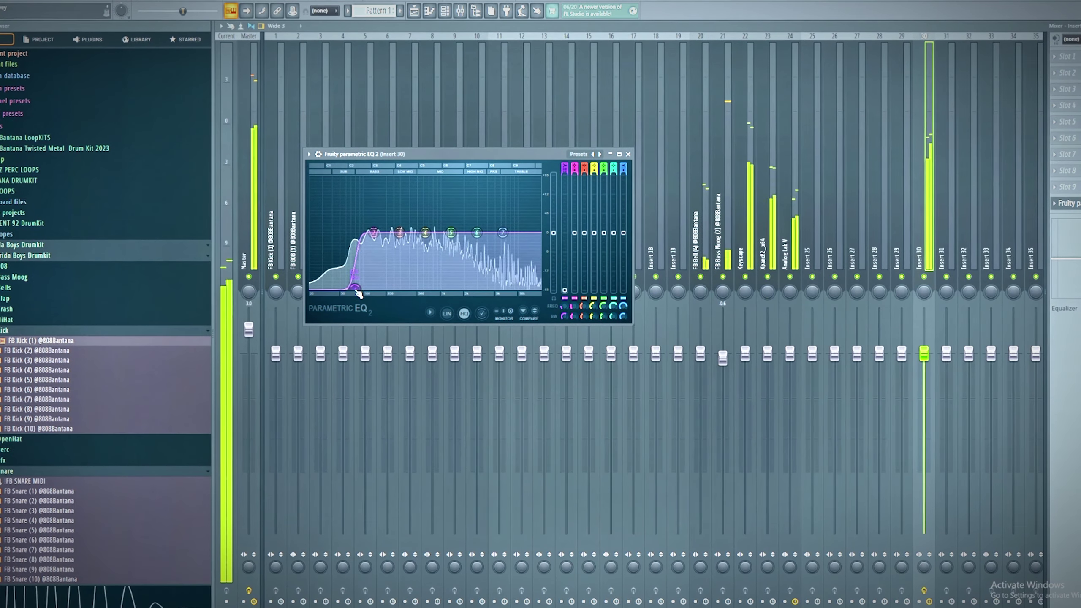
click(628, 153)
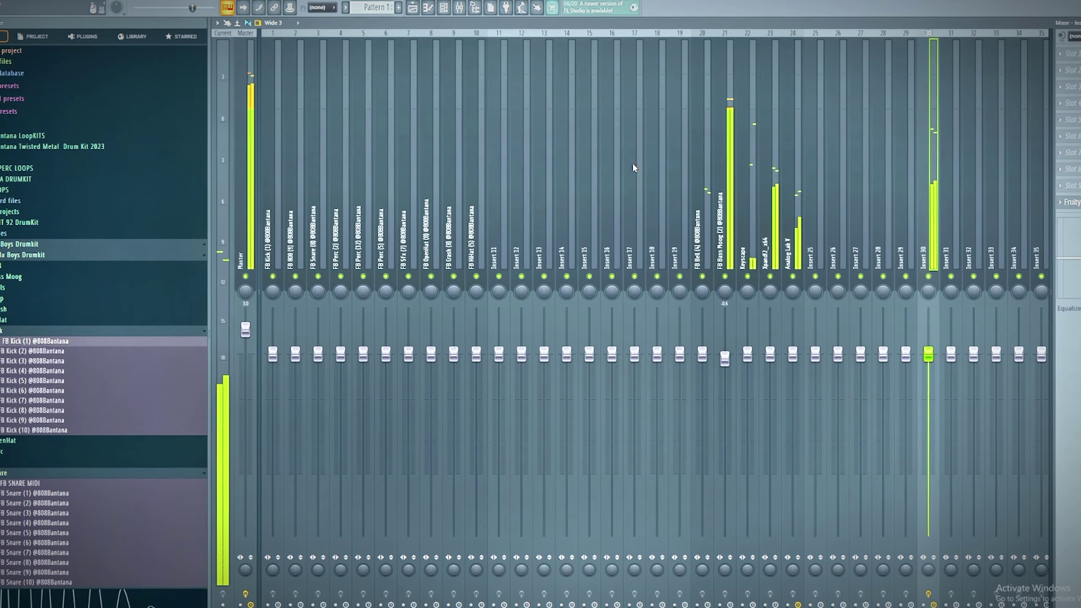
Lower the FB Bass Moog (2) track's volume slightly and solo the Keyscape track
drag(722, 312, 722, 317)
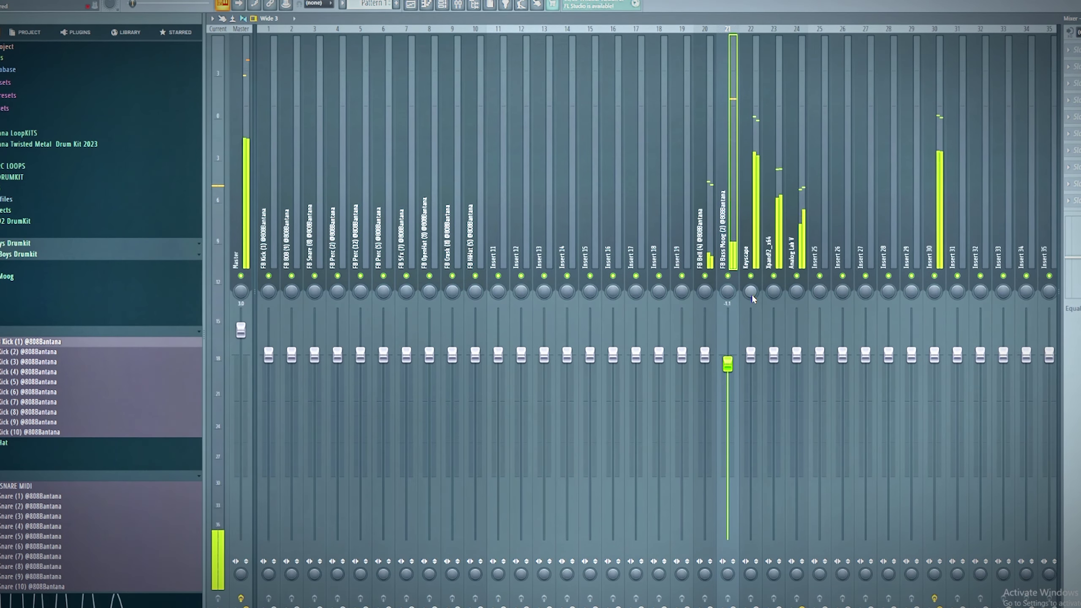
right_click(751, 276)
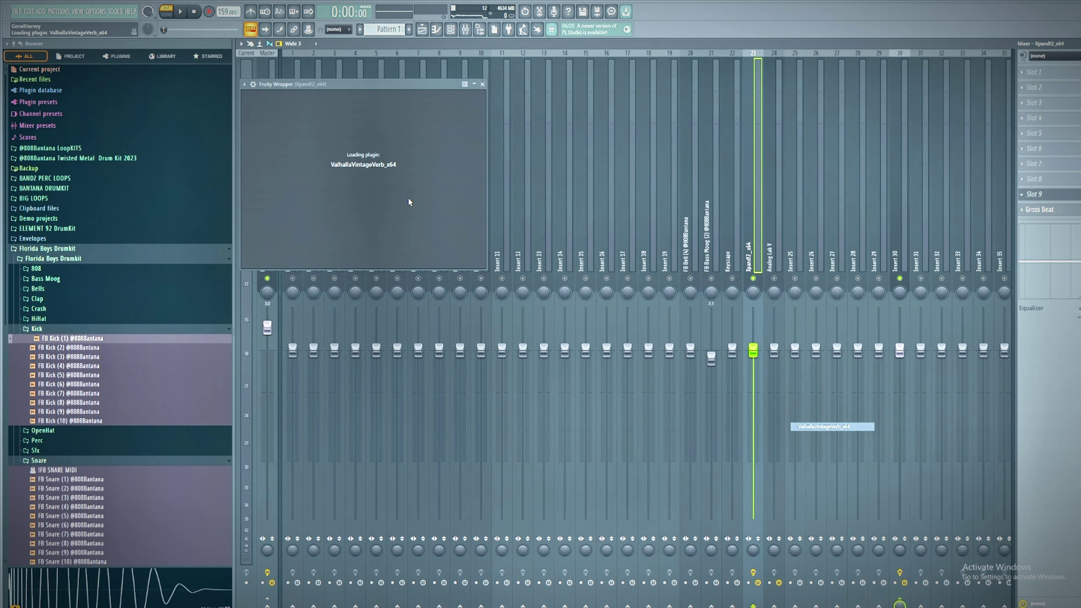
Apply the 20Hz + 18kHz cut preset to the Xpand!2 track's parametric EQ, raise its low-cut frequency, and close it
key(space)
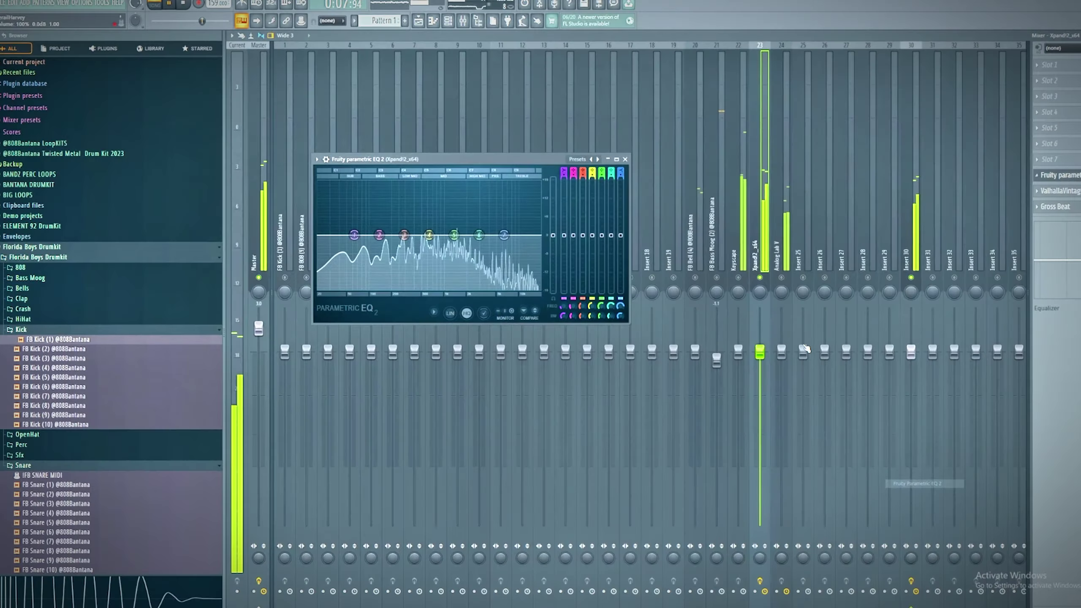
click(574, 158)
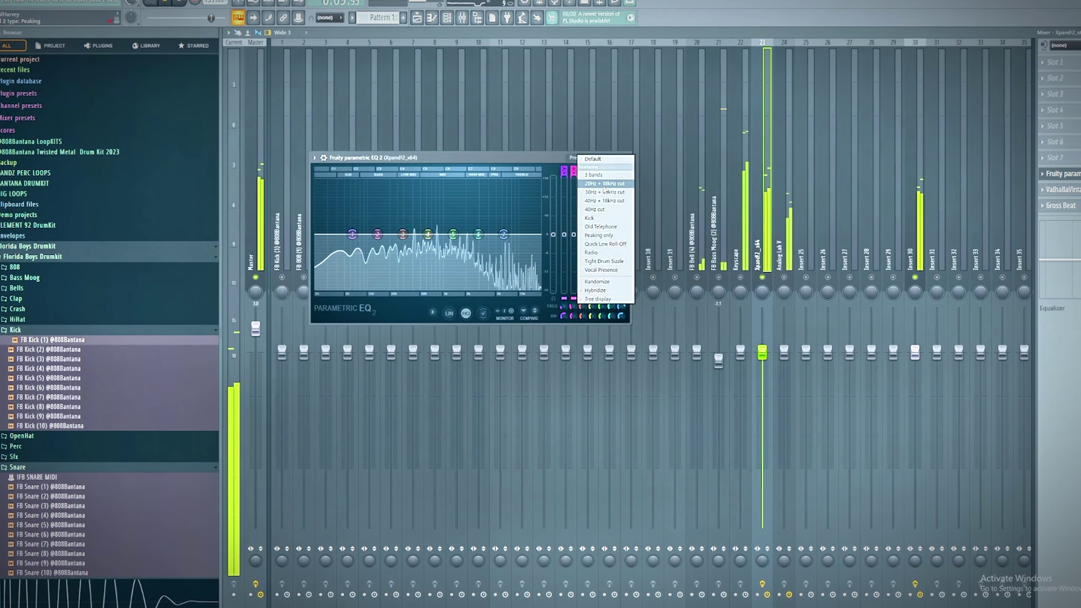
click(604, 184)
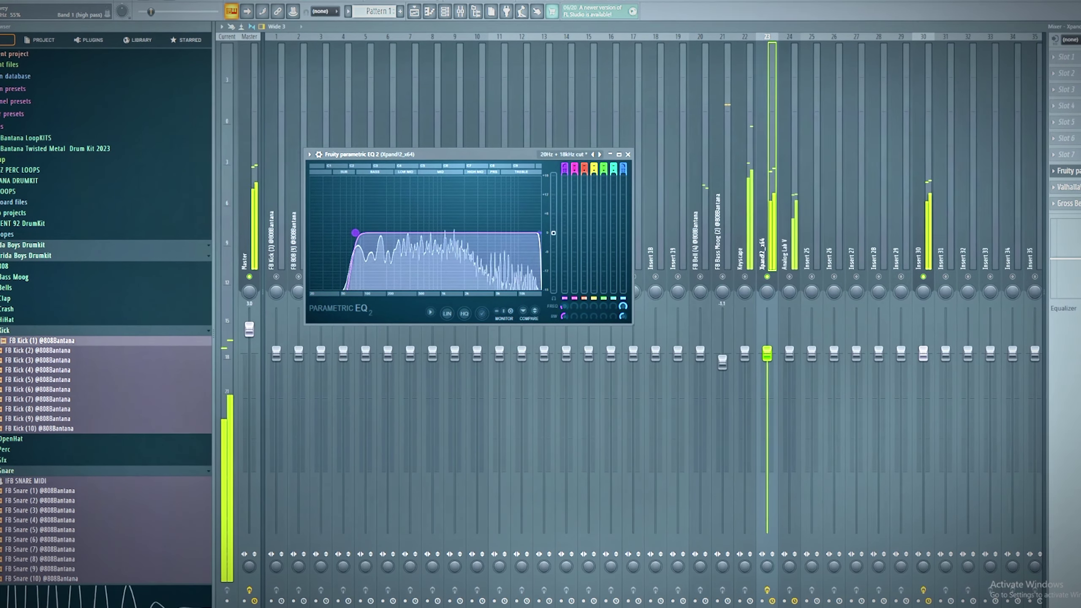
click(628, 153)
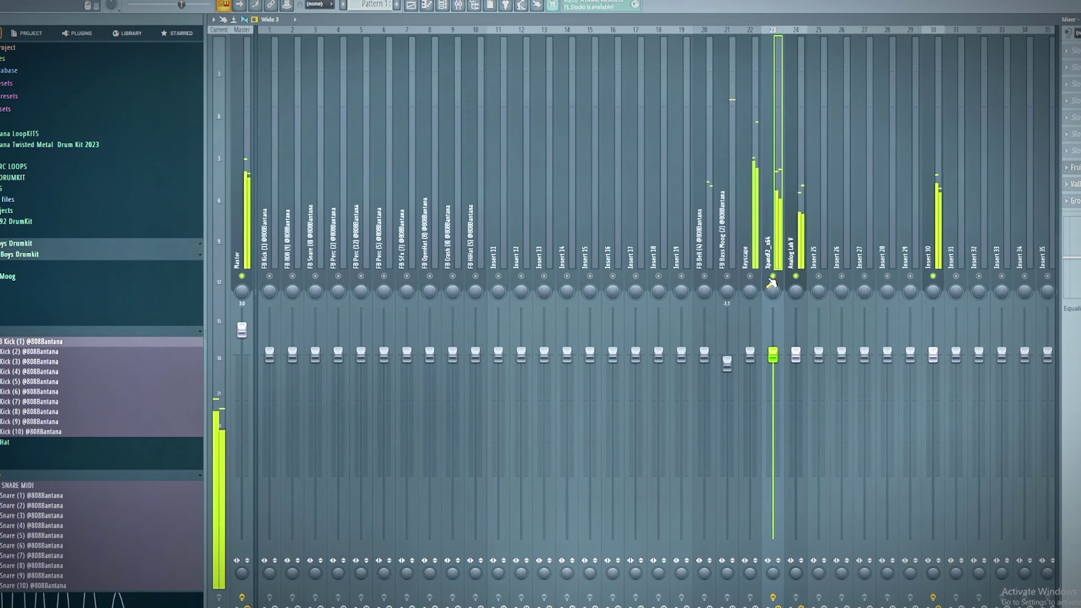
Pan the Analog Lab V mixer track to the right
drag(795, 290, 795, 289)
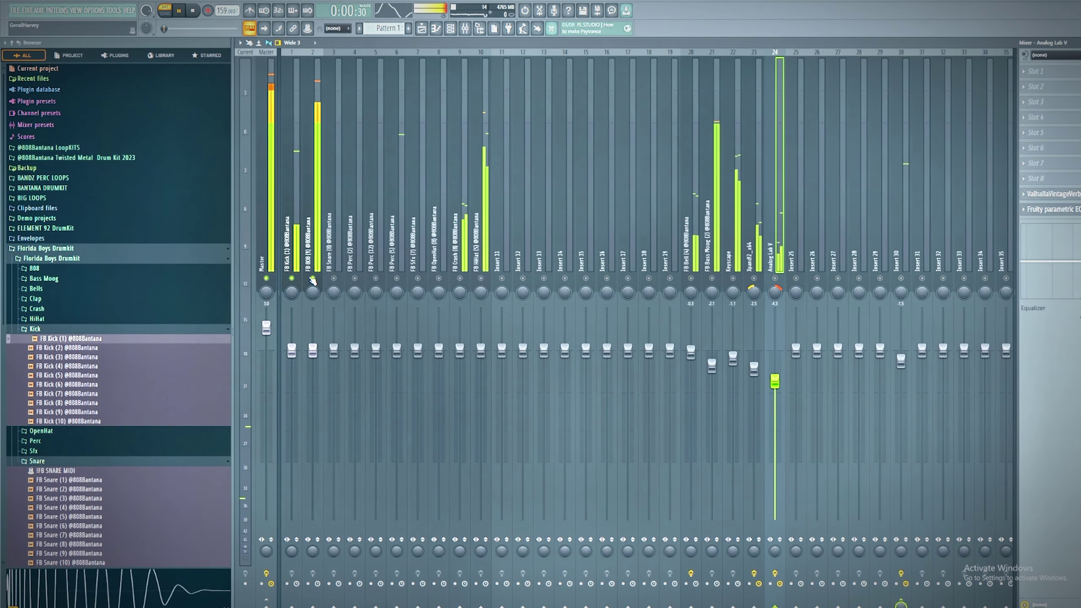
Adjust the stereo separation of the FB 808 (9) and FB Kick (1) mixer tracks
click(288, 238)
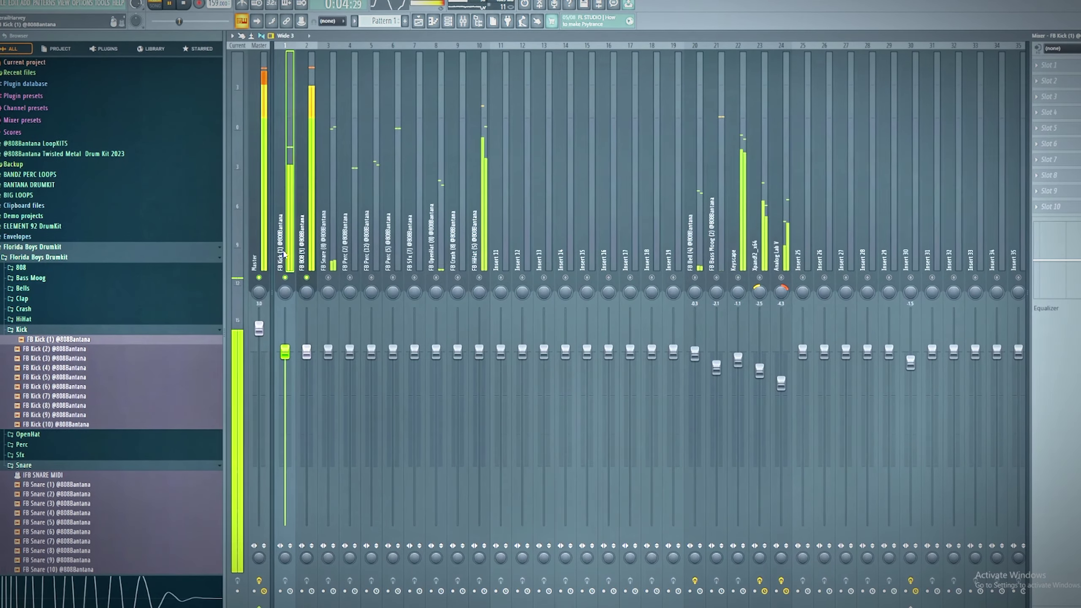
click(297, 245)
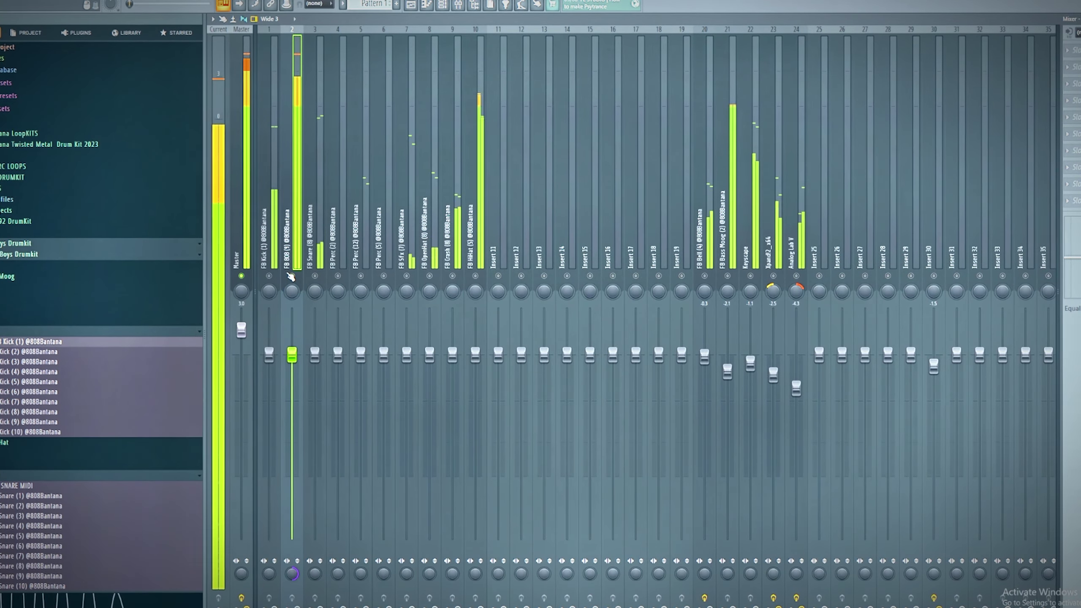
drag(269, 572, 287, 499)
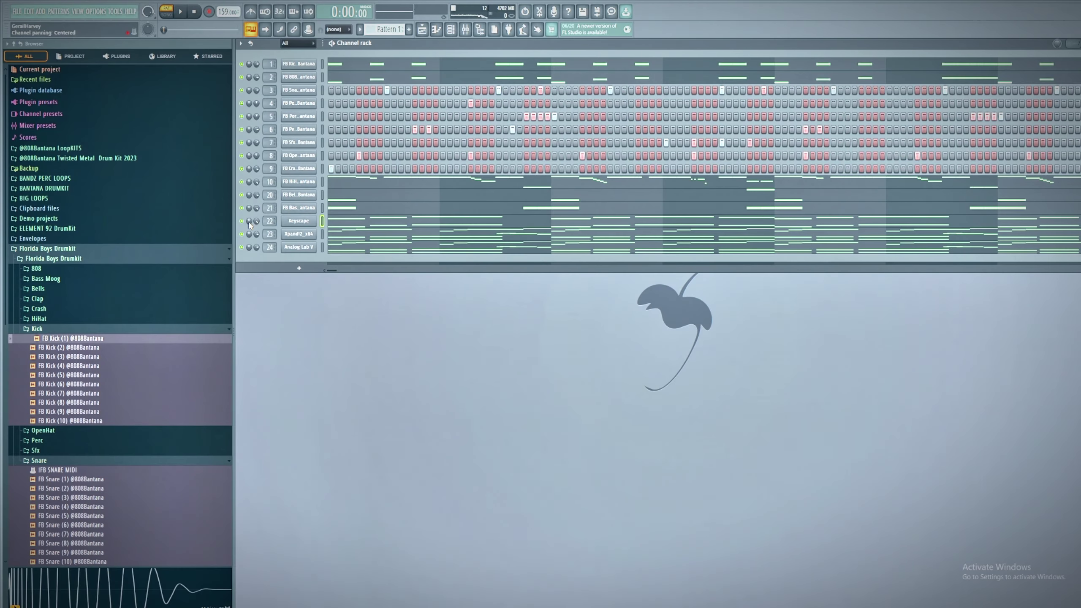
Solo the Keyscape channel, start playback, and set the Xpand!2 channel's root note to C#5
right_click(243, 221)
click(259, 226)
key(space)
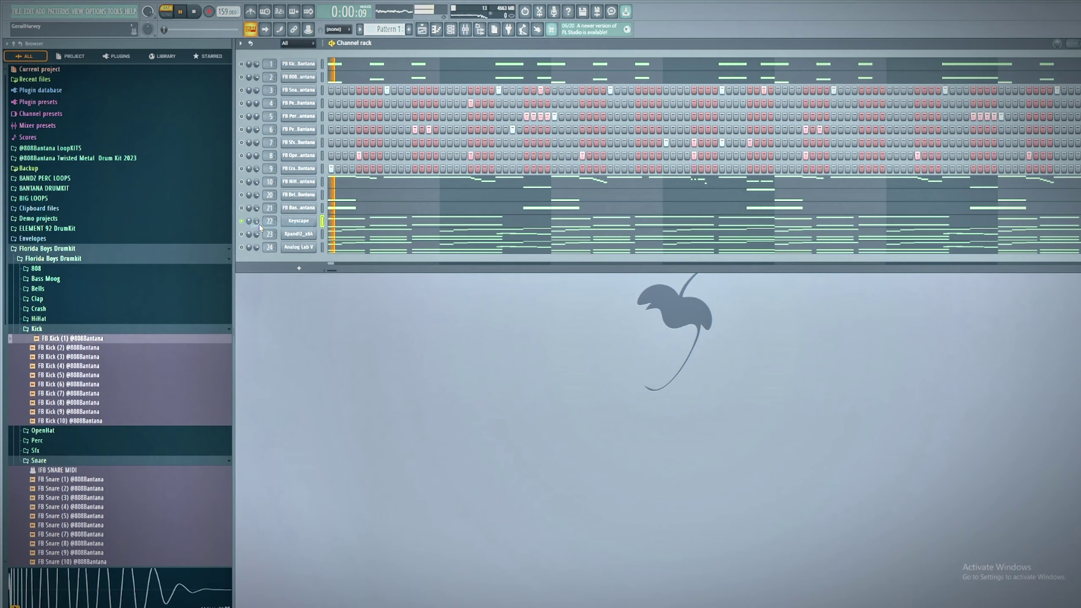
click(298, 235)
click(348, 246)
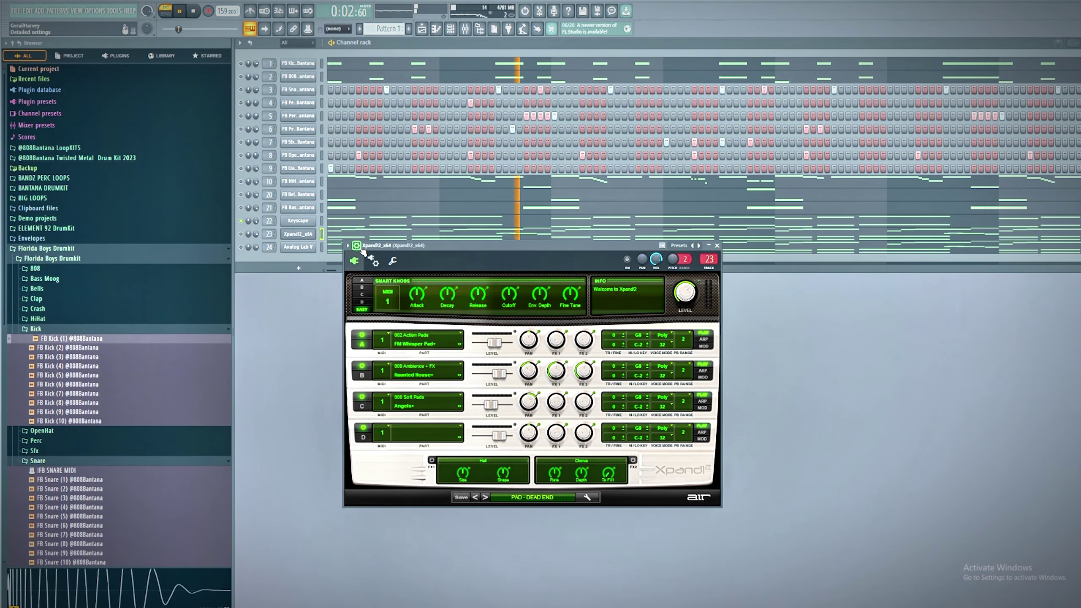
click(392, 260)
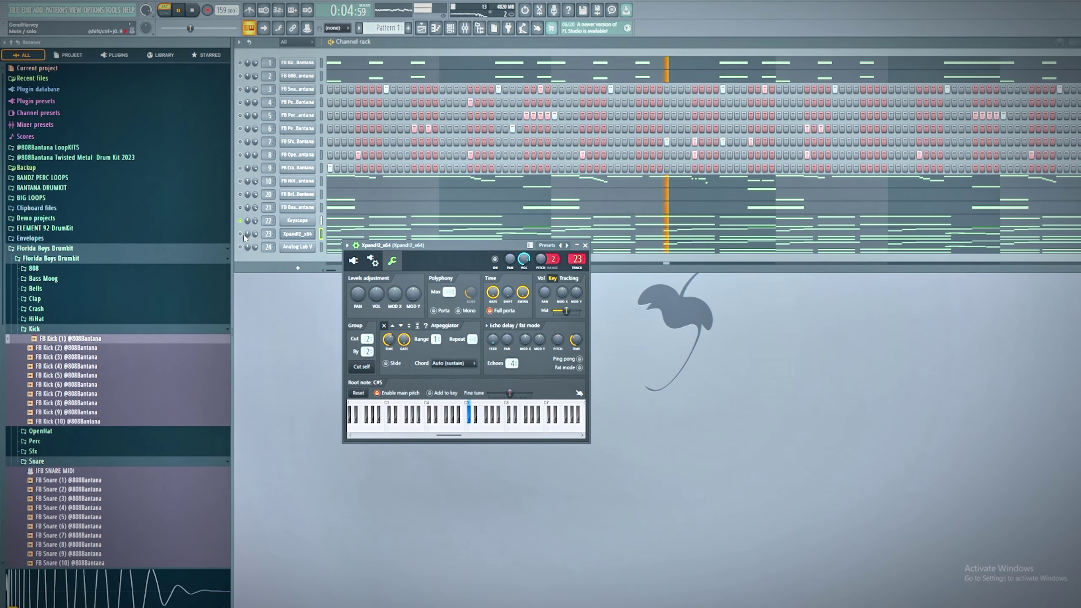
Set the Analog Lab V channel's root note to C#5 and unmute the channel
click(297, 247)
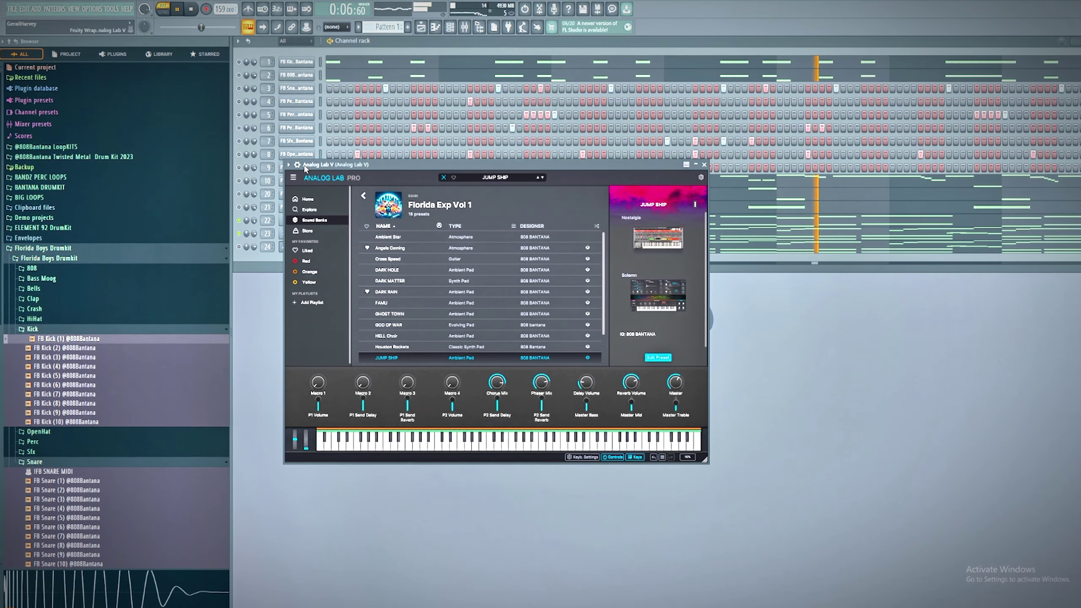
click(289, 164)
click(333, 180)
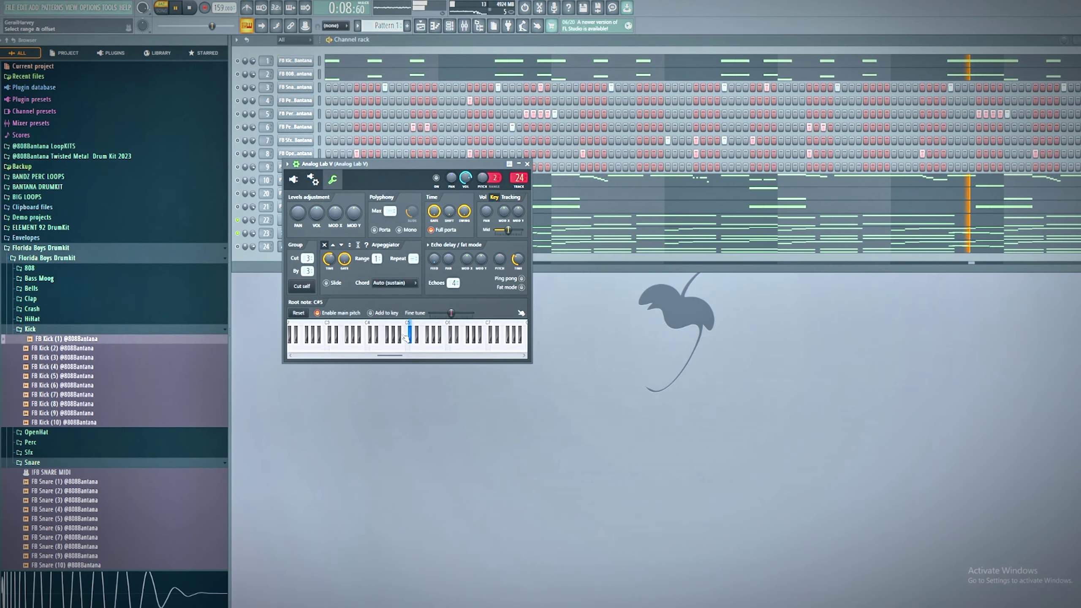
click(246, 251)
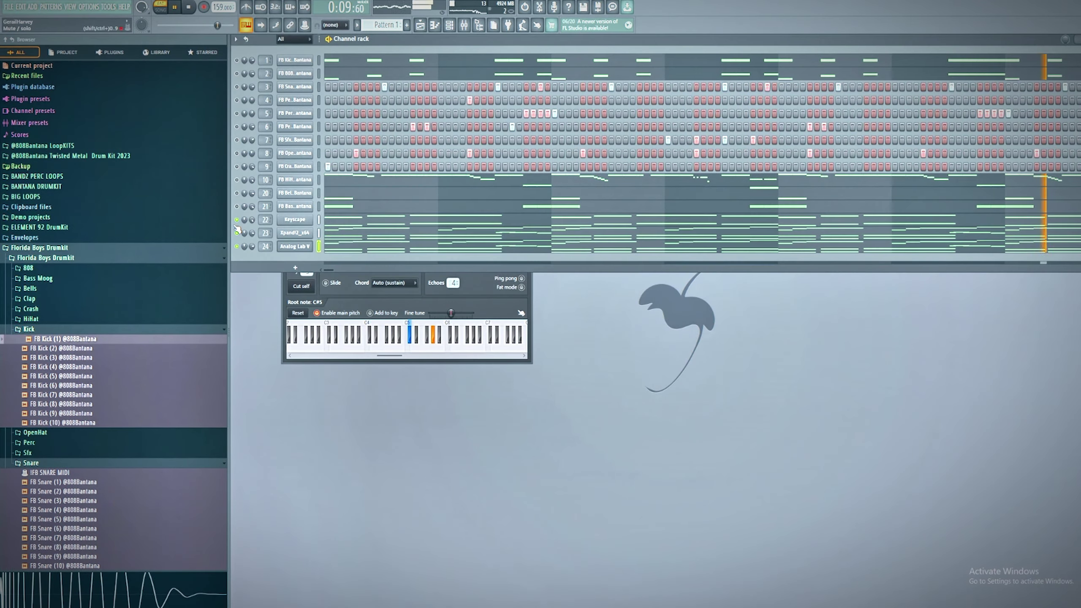
Unmute the FB Bass Moog (2) channel, and set the FB Bell (4) channel's root note to C#5 and unmute it
click(288, 206)
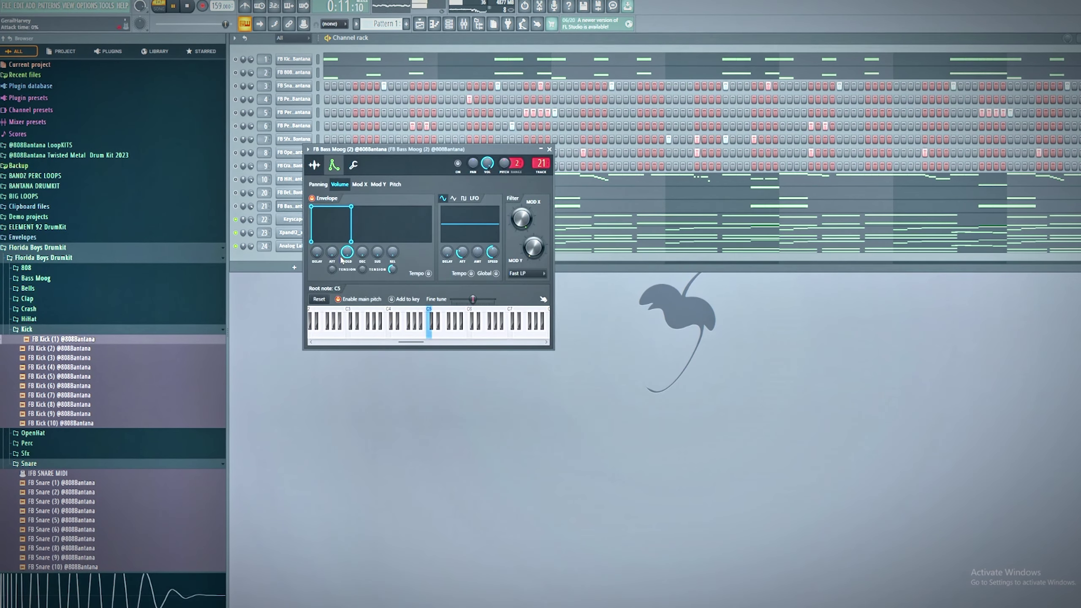
click(234, 206)
click(289, 193)
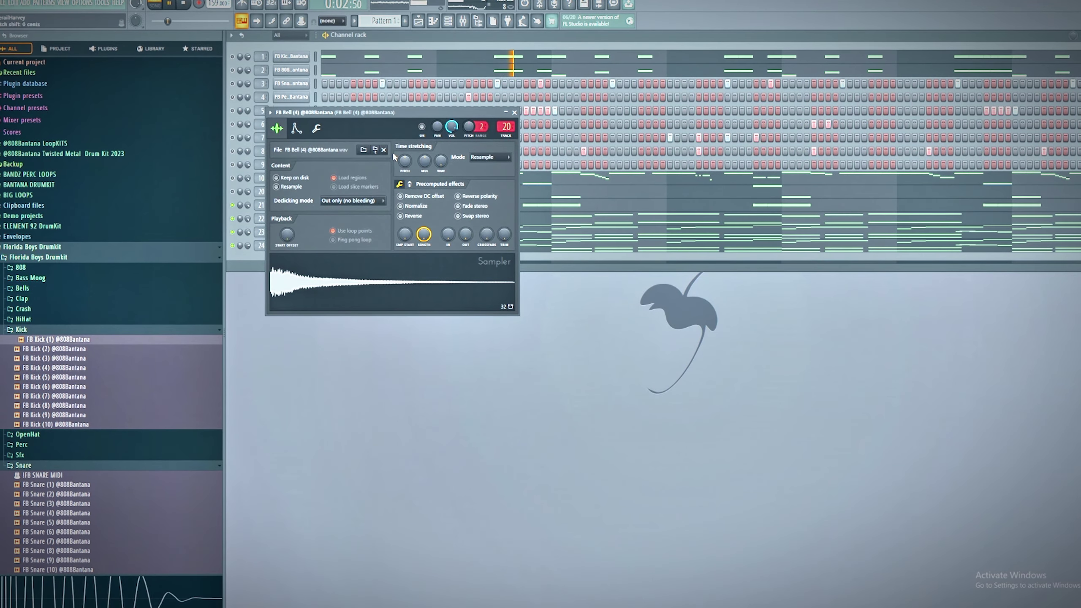
click(317, 130)
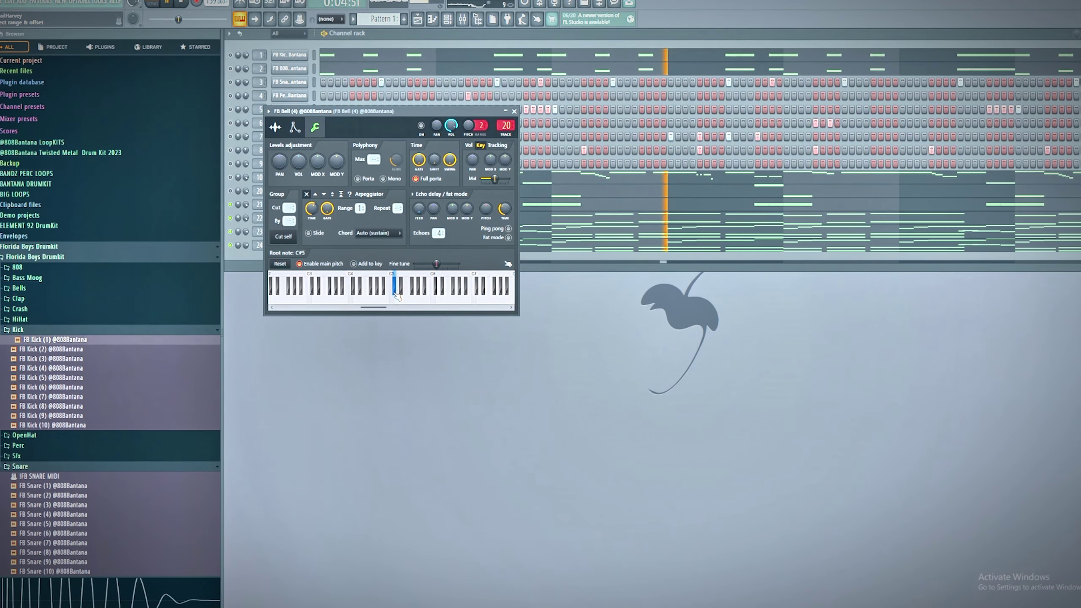
click(229, 192)
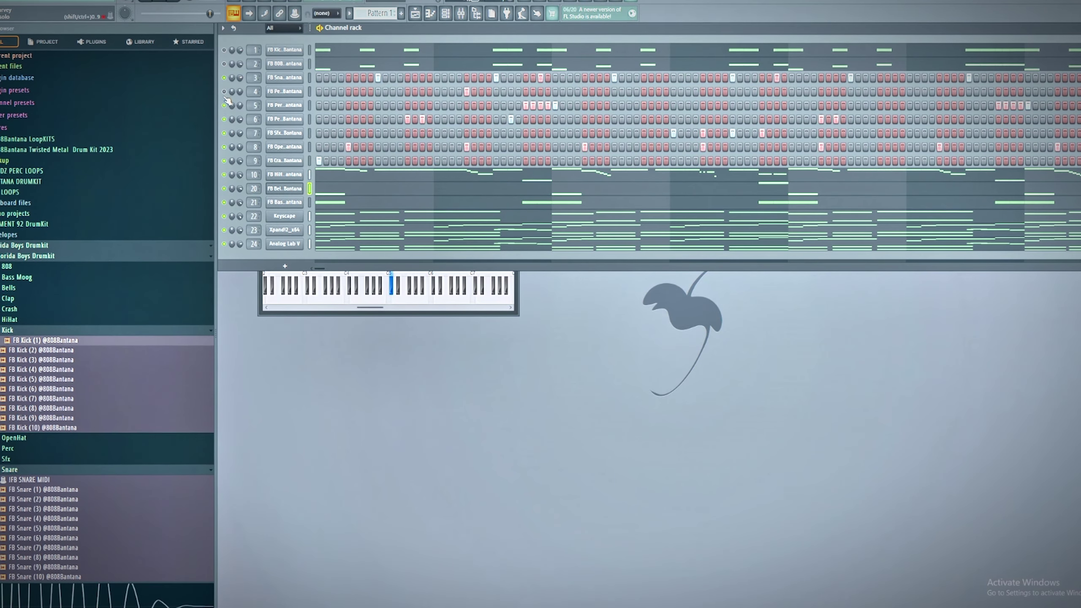
Adjust the FB 808 (9) channel's root note, unmute it, and review its piano roll notes during playback
click(299, 64)
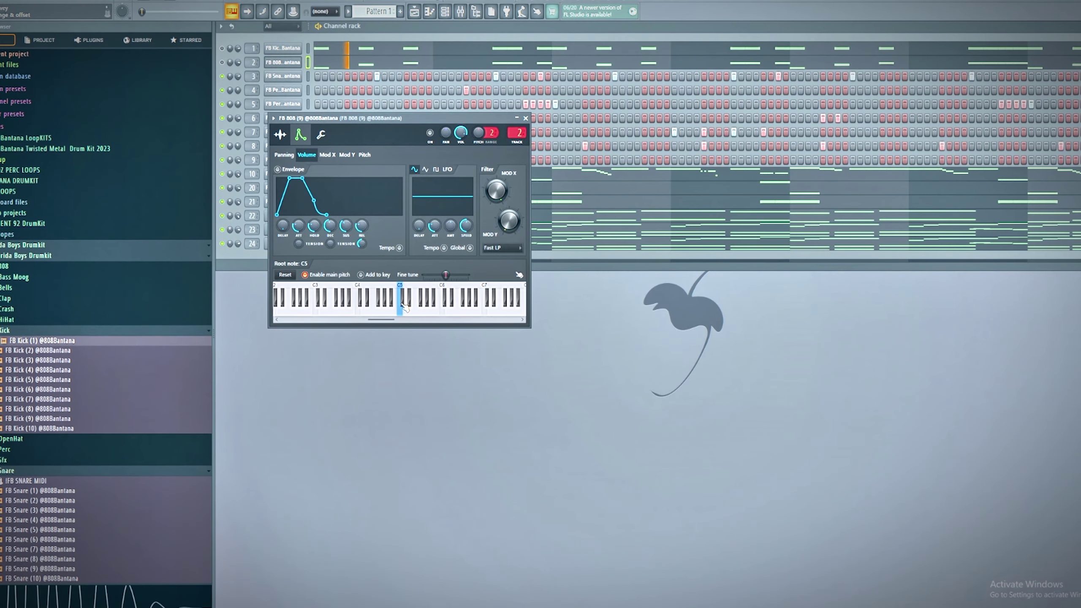
click(221, 76)
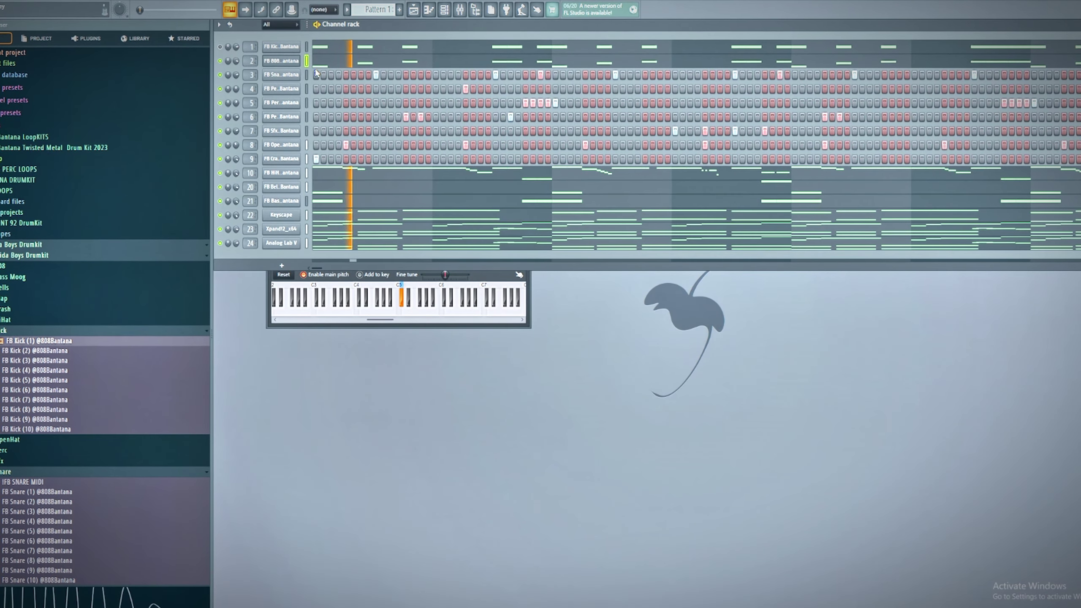
click(368, 60)
key(space)
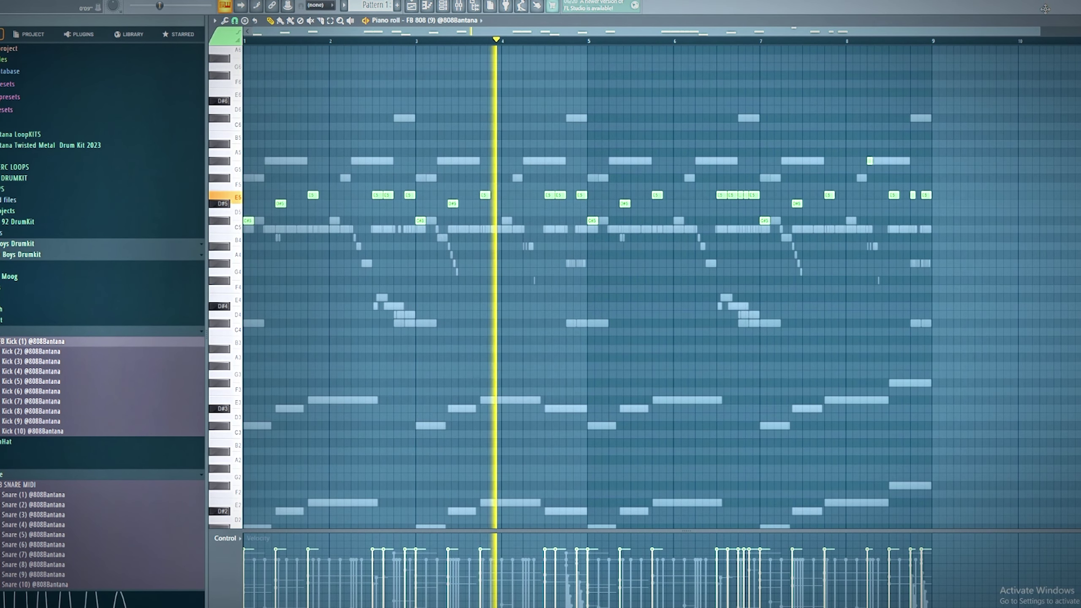
key(F7)
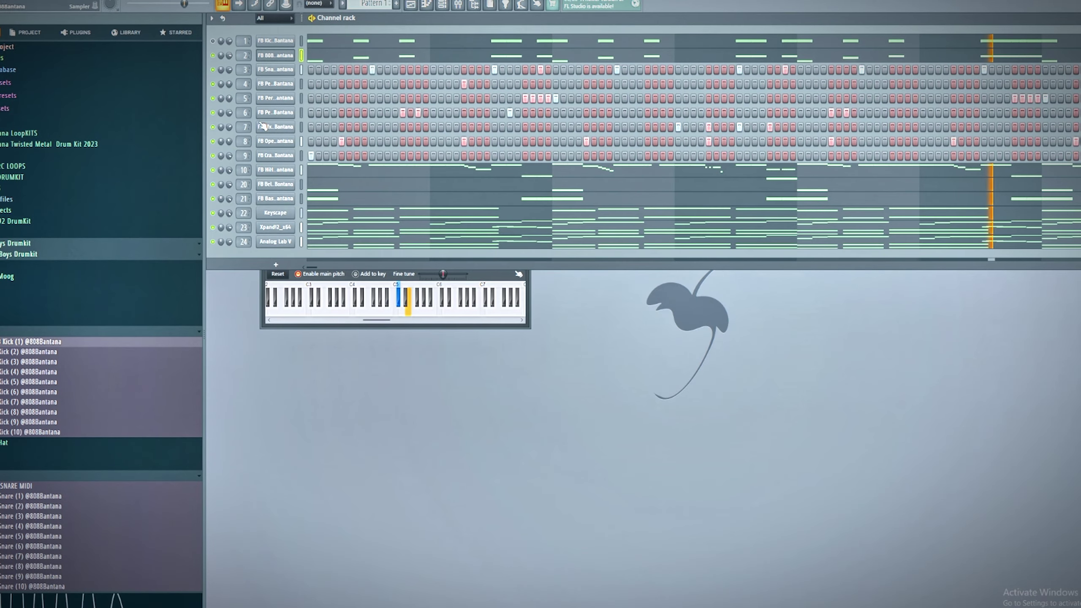
click(526, 286)
click(525, 111)
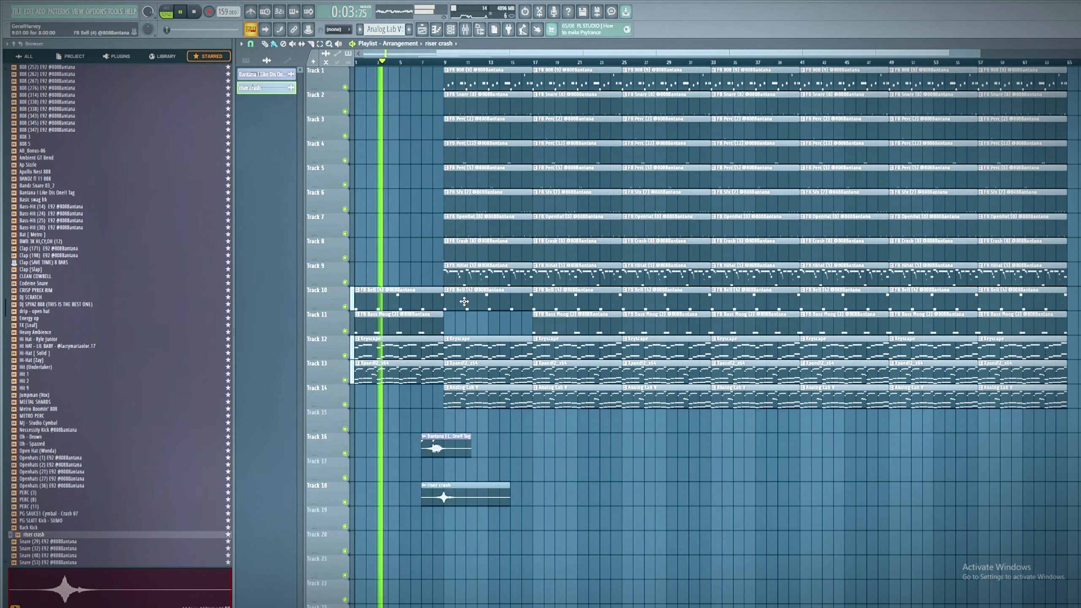
Delete the Bell, Crash, OpenHat and Xpand!2 clips that start at bar 9 and the Bass Moog clip at bar 17
right_click(468, 298)
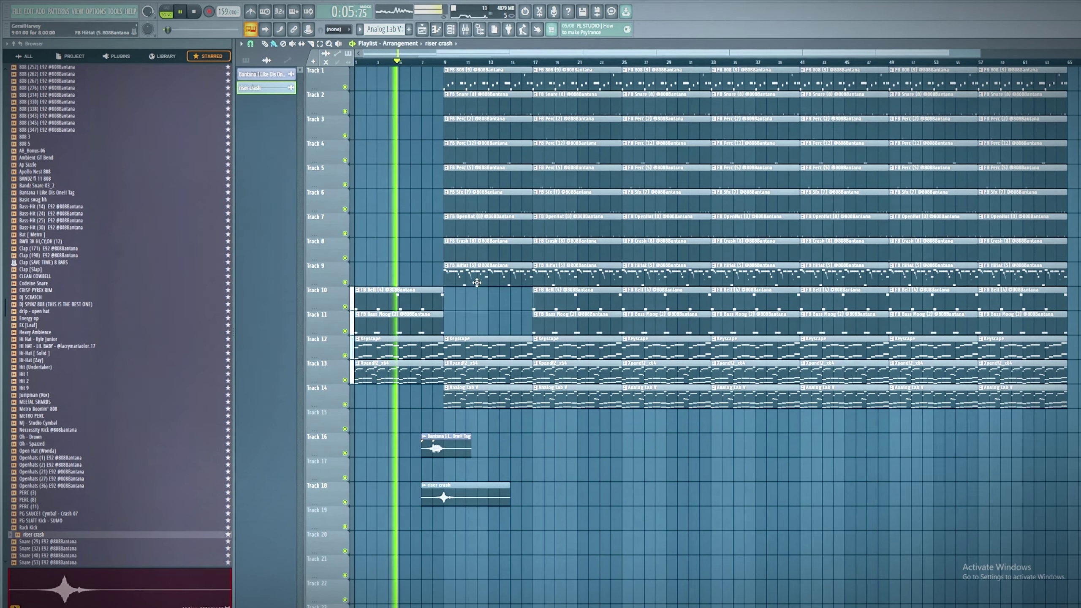
right_click(460, 249)
right_click(464, 225)
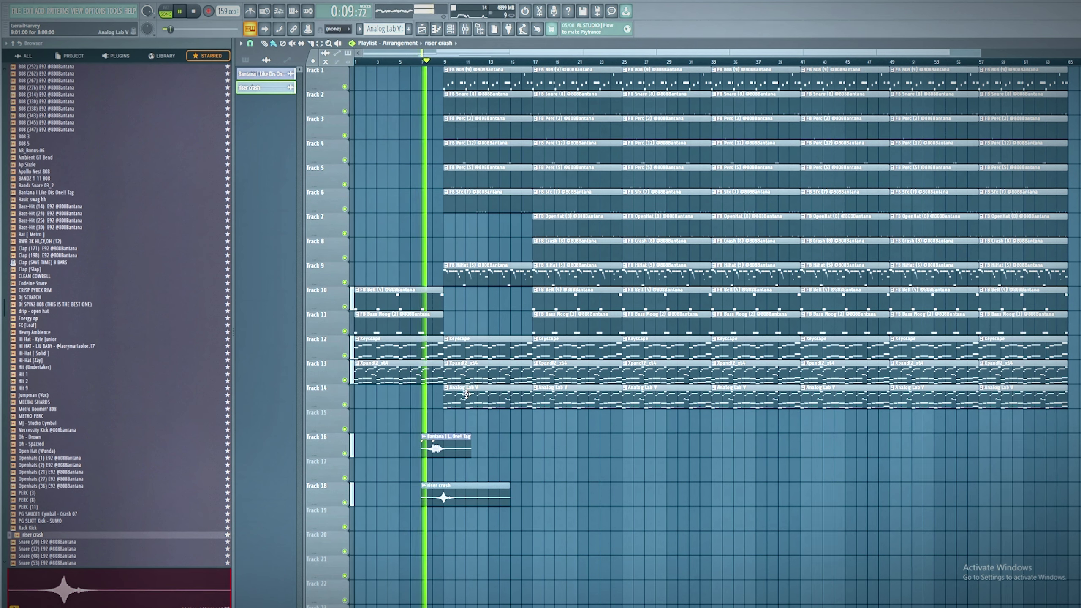
right_click(479, 369)
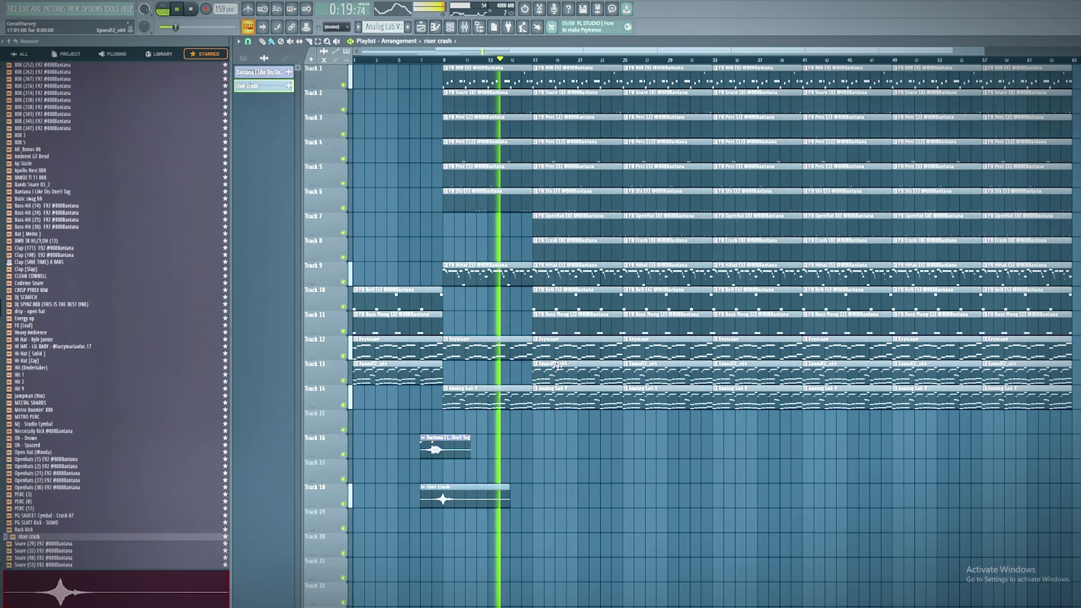
right_click(563, 323)
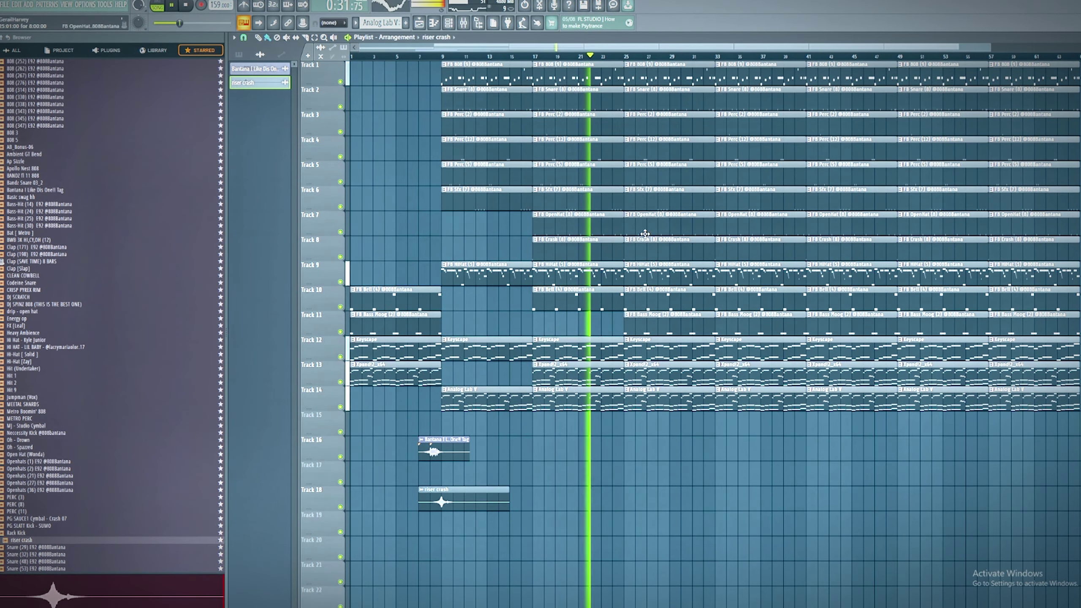
Delete the Crash, OpenHat, Perc (12), Xpand!2 and Bass Moog clips that start at bar 25
right_click(646, 249)
right_click(650, 224)
right_click(660, 158)
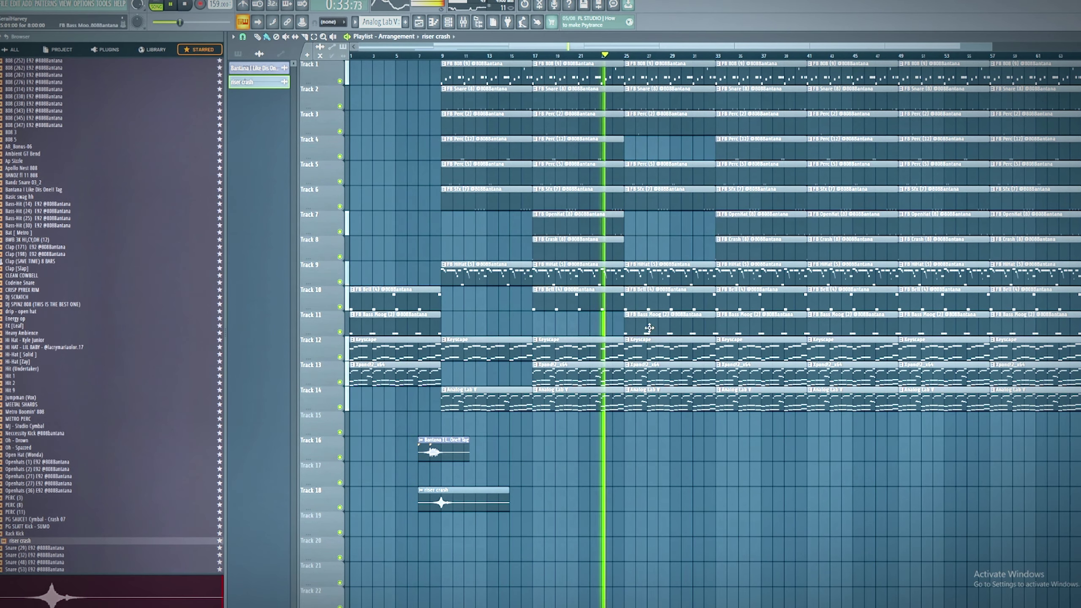
right_click(656, 371)
right_click(643, 326)
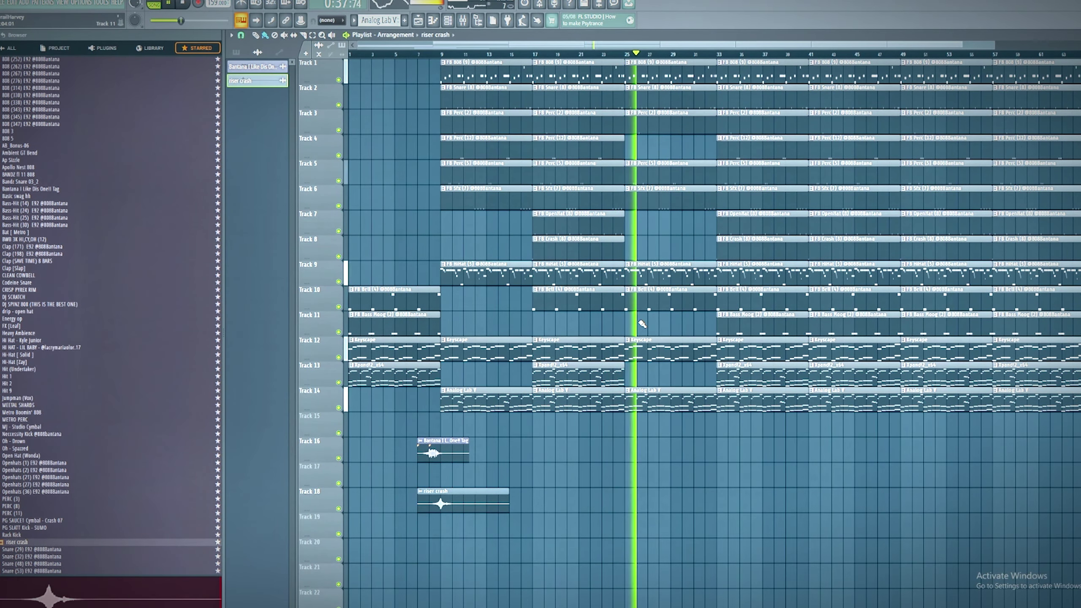
Remove the 808 clip at bar 25 and shorten the Snare, Perc, Sfx and HiHat clips there to seven bars
key(space)
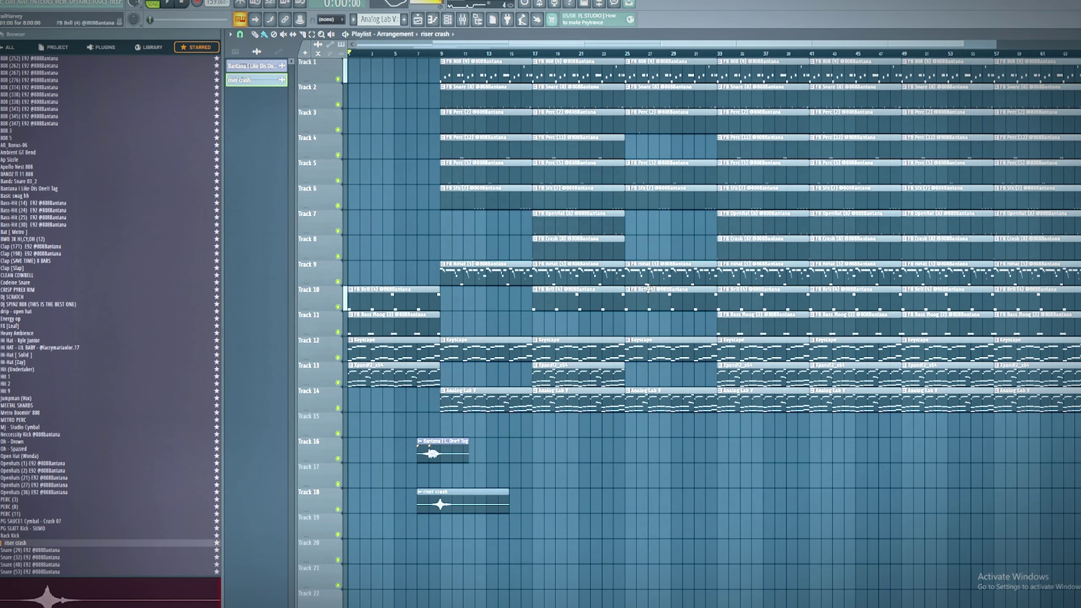
click(620, 54)
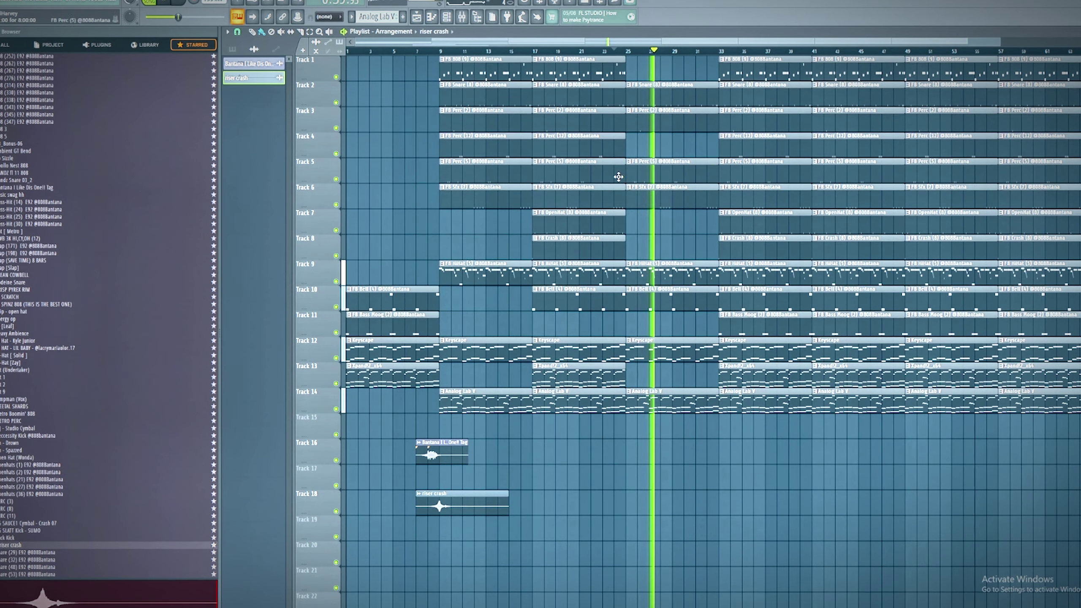
drag(692, 244, 704, 98)
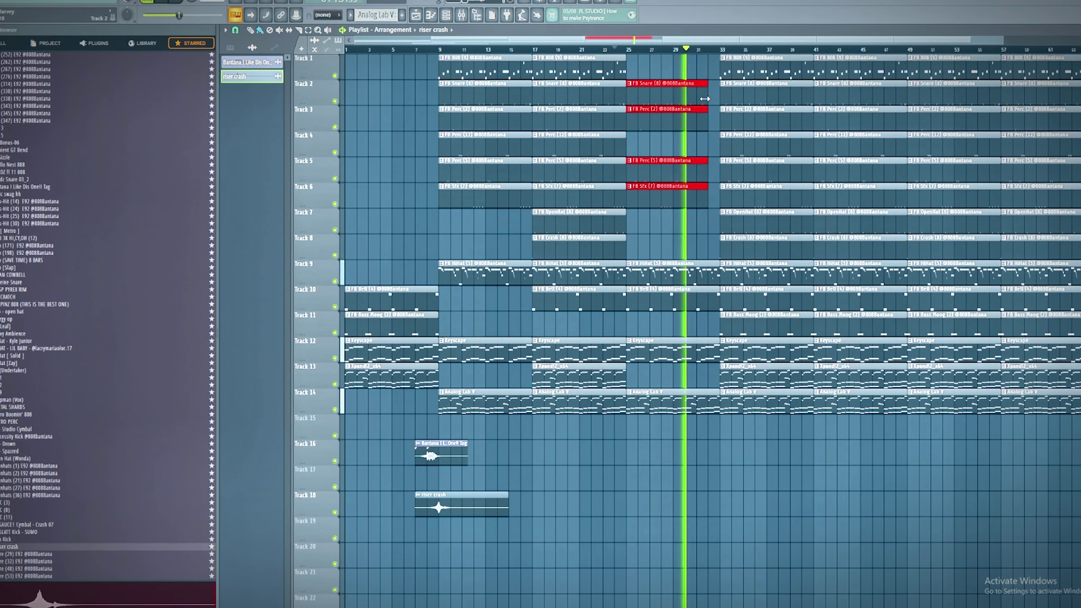
drag(720, 270, 708, 265)
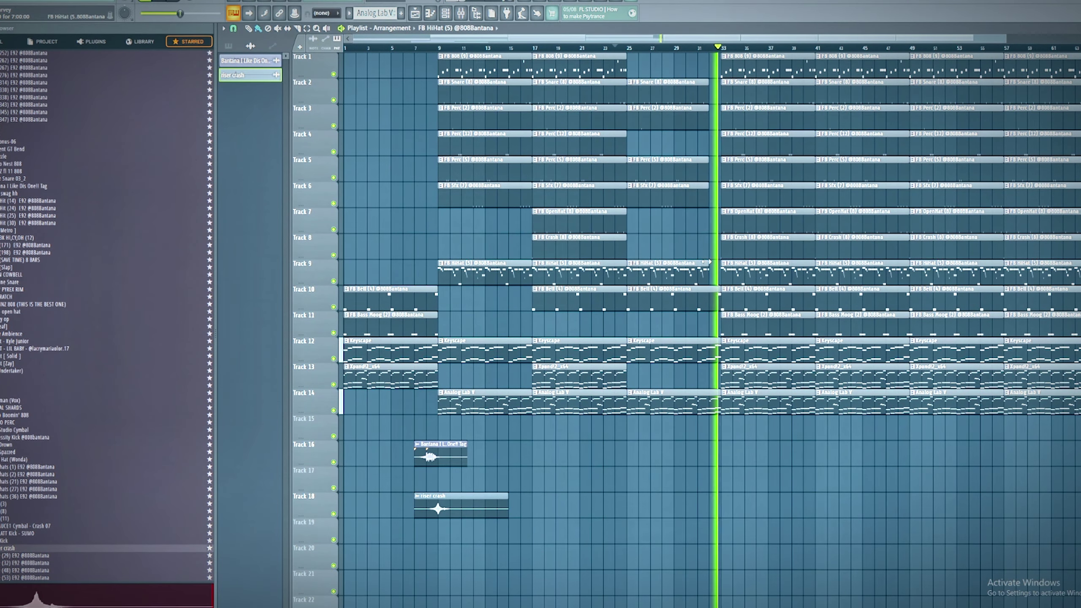
Make the FB Snare (8) clip at bar 33 unique and open it in the piano roll
click(729, 82)
click(745, 141)
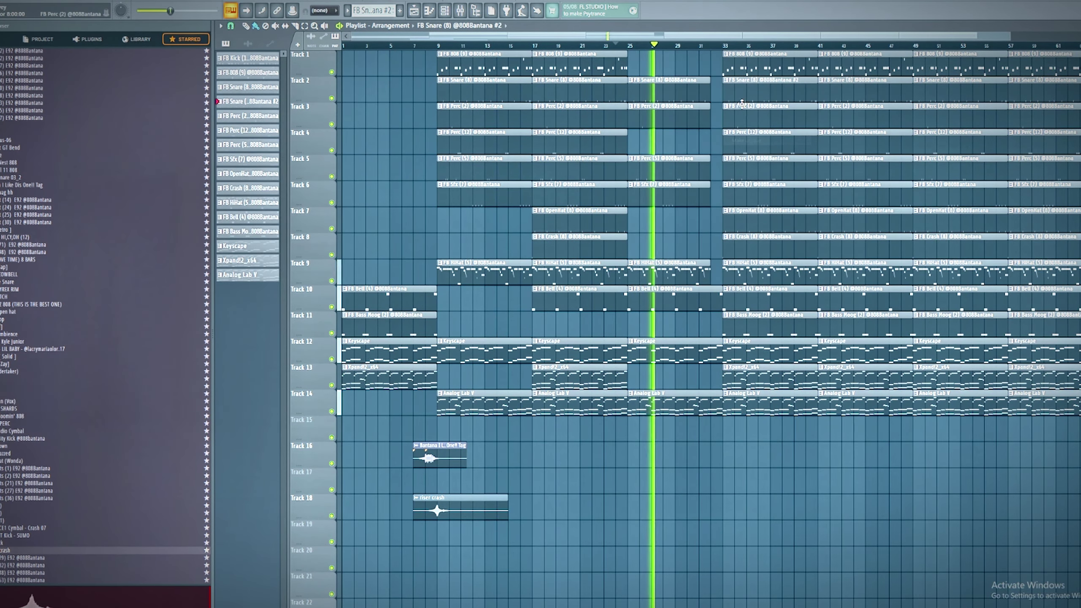
double_click(747, 96)
drag(503, 38, 428, 37)
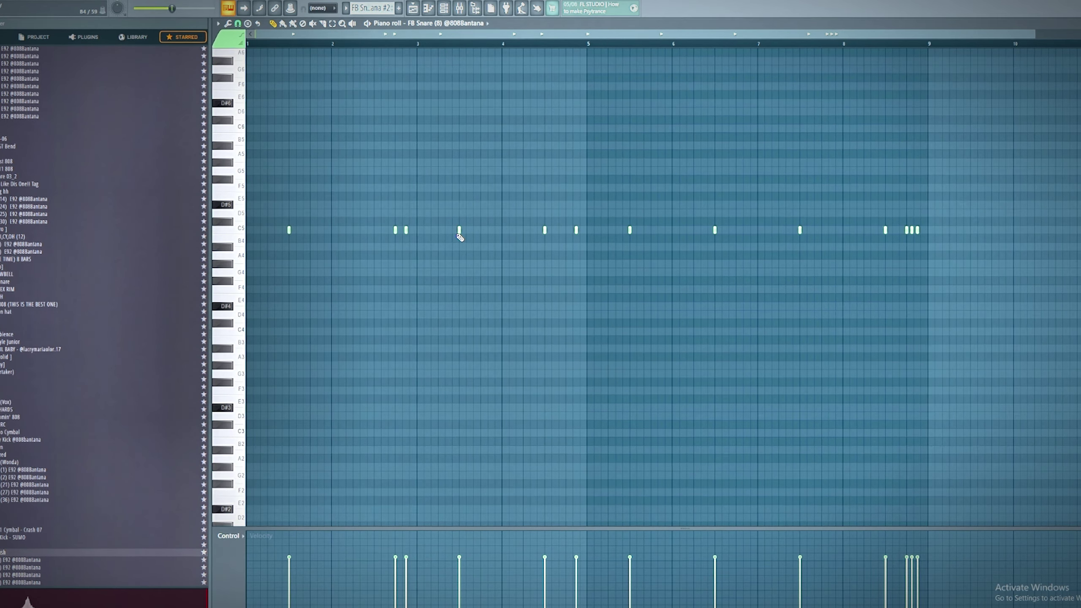
Vary the snare pattern by moving the hits in bars 4 and 6 later and deleting the last hits of bars 2 and 4
drag(555, 231, 565, 231)
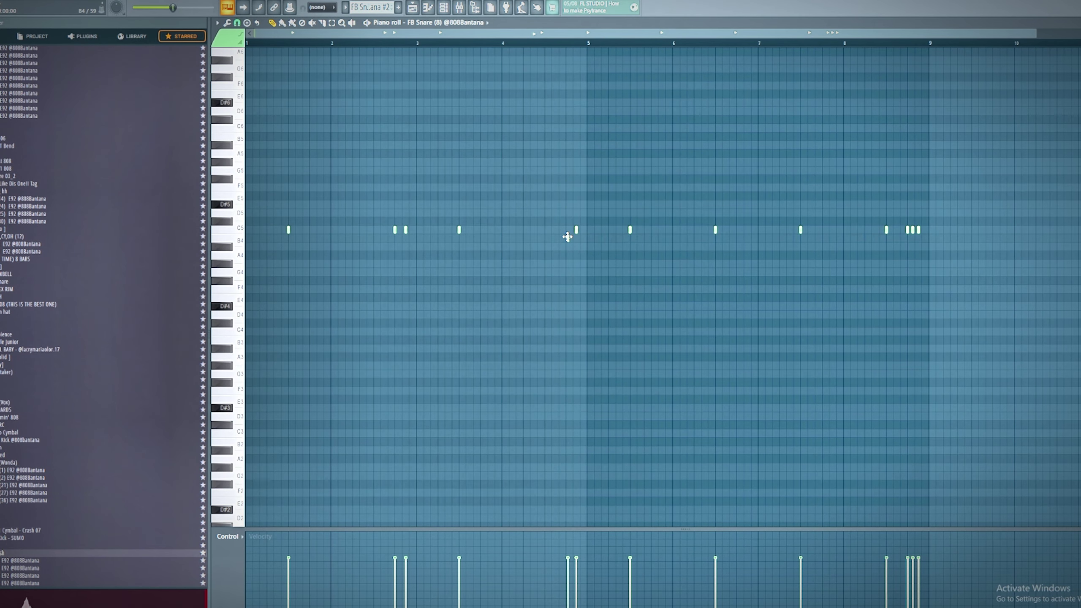
key(space)
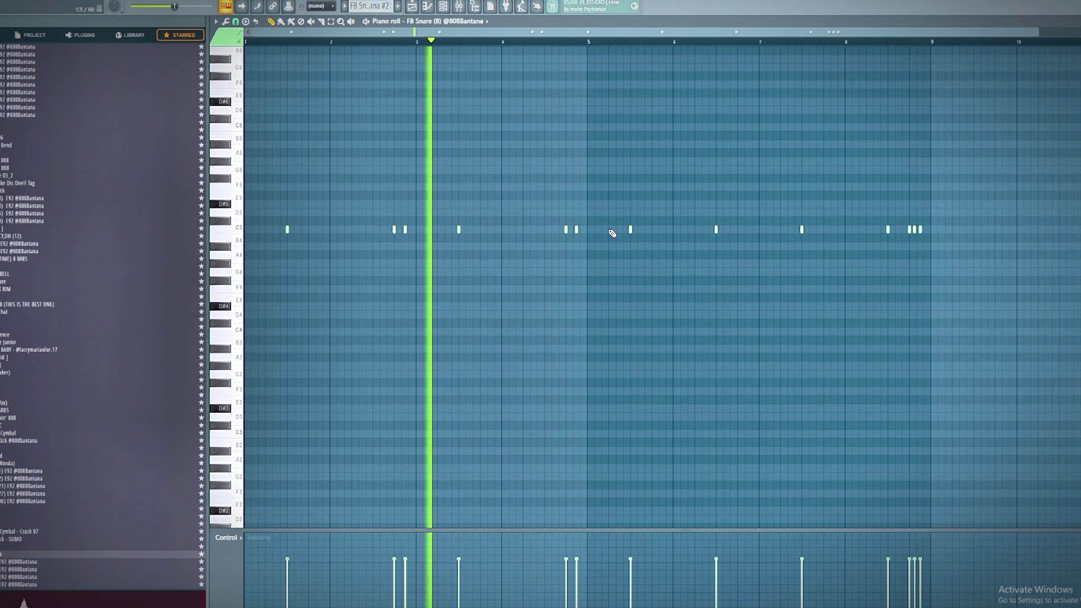
right_click(406, 230)
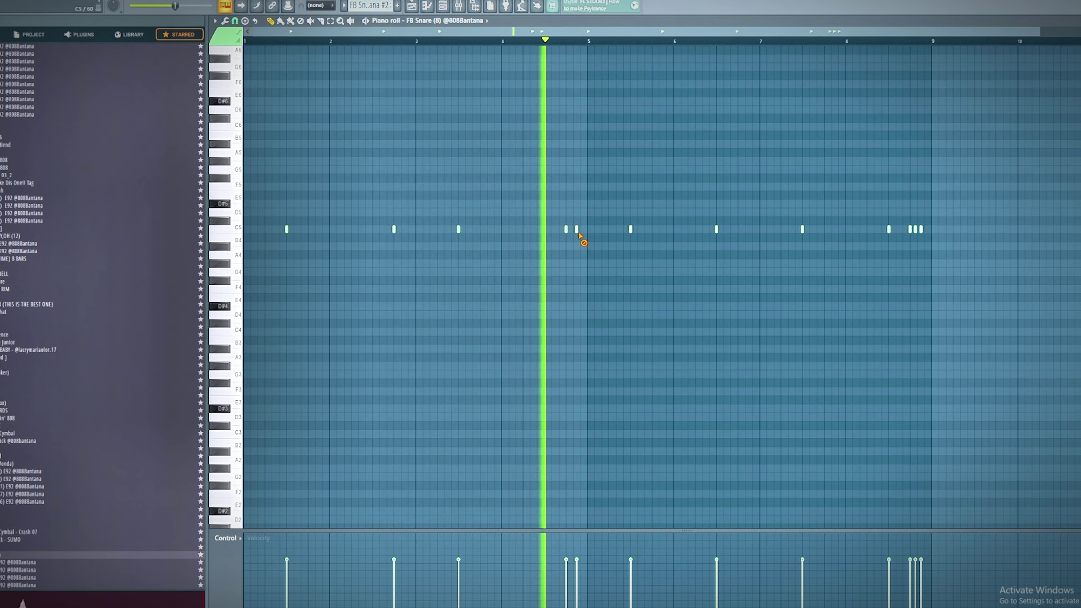
right_click(577, 231)
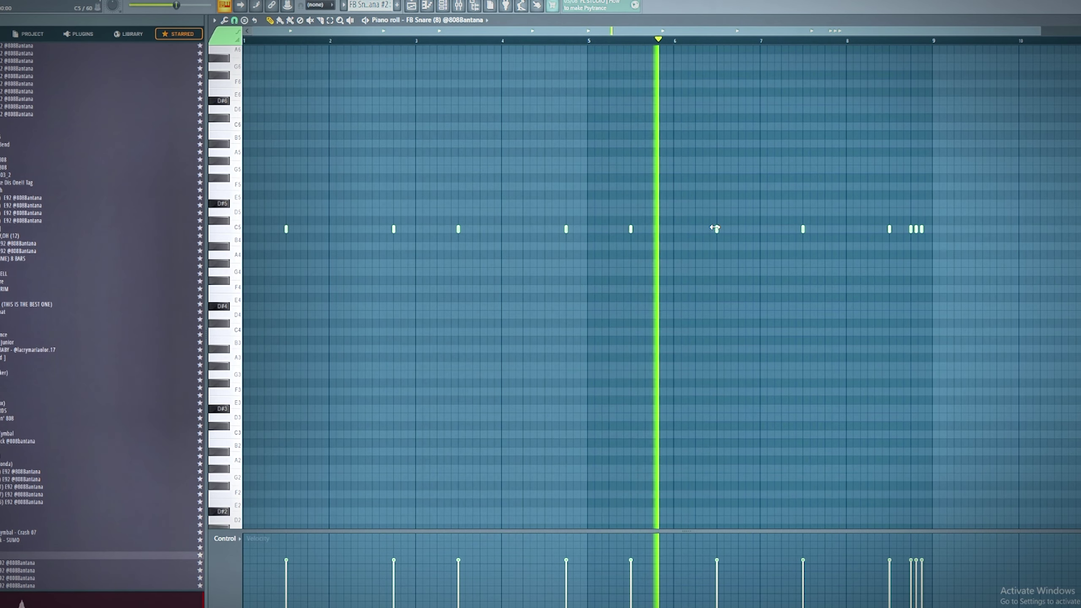
drag(718, 231, 738, 233)
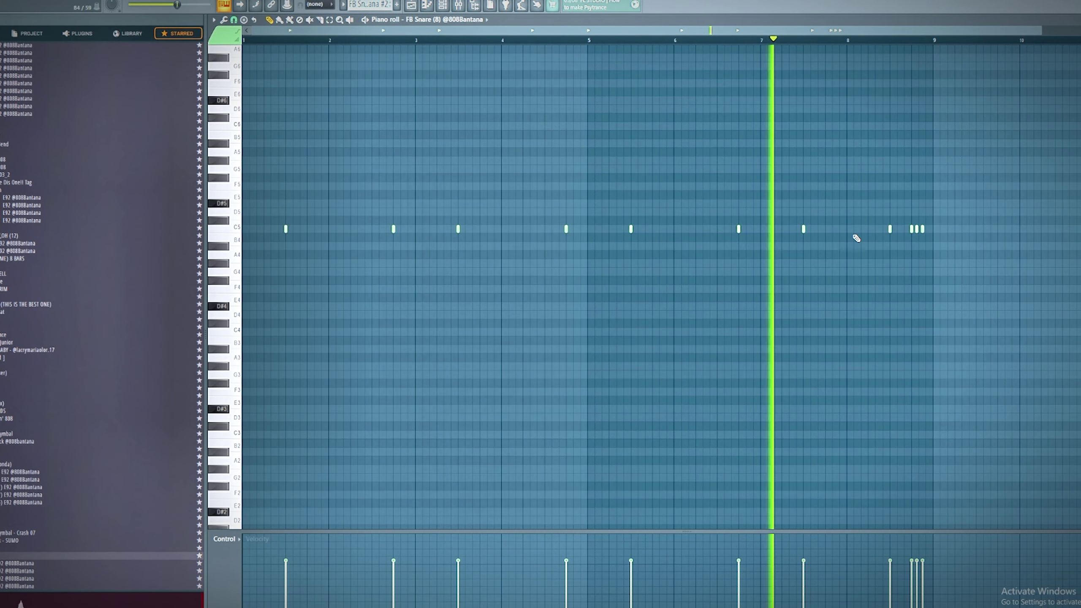
Delete the single snare hit just before the three closing hits in bar 8
right_click(890, 230)
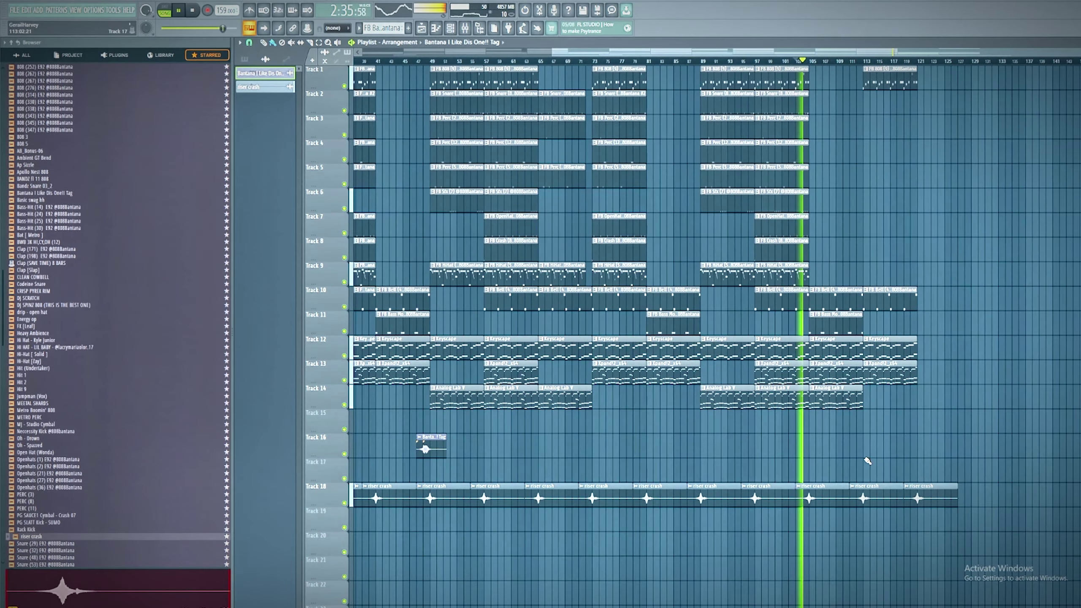
Add the Bantana I Like Dis One tag clip to Track 16 at about bar 106 and stop playback
click(874, 443)
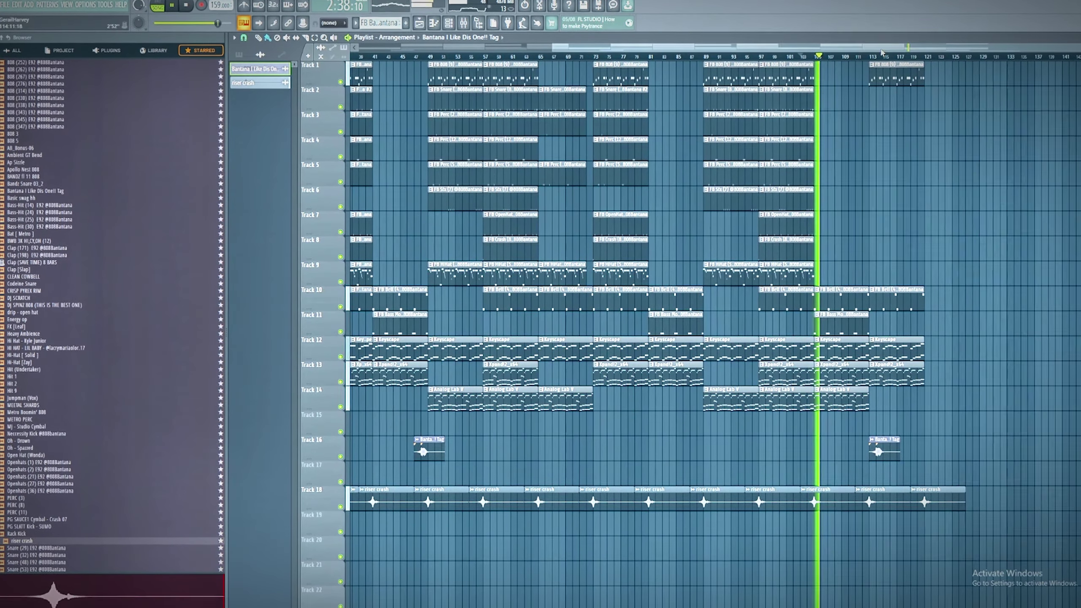
drag(884, 442, 837, 441)
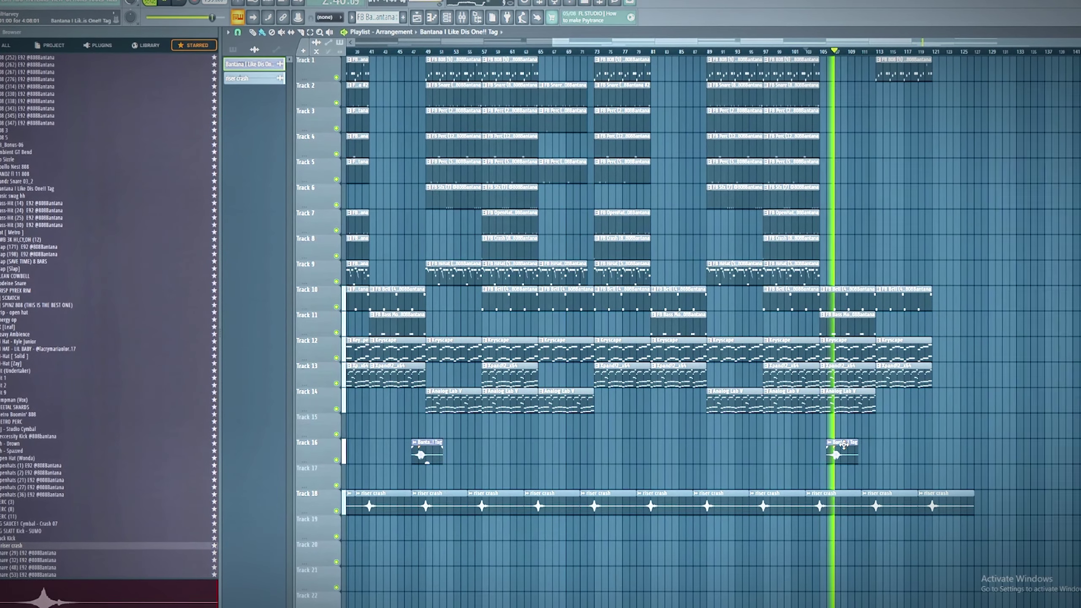
key(space)
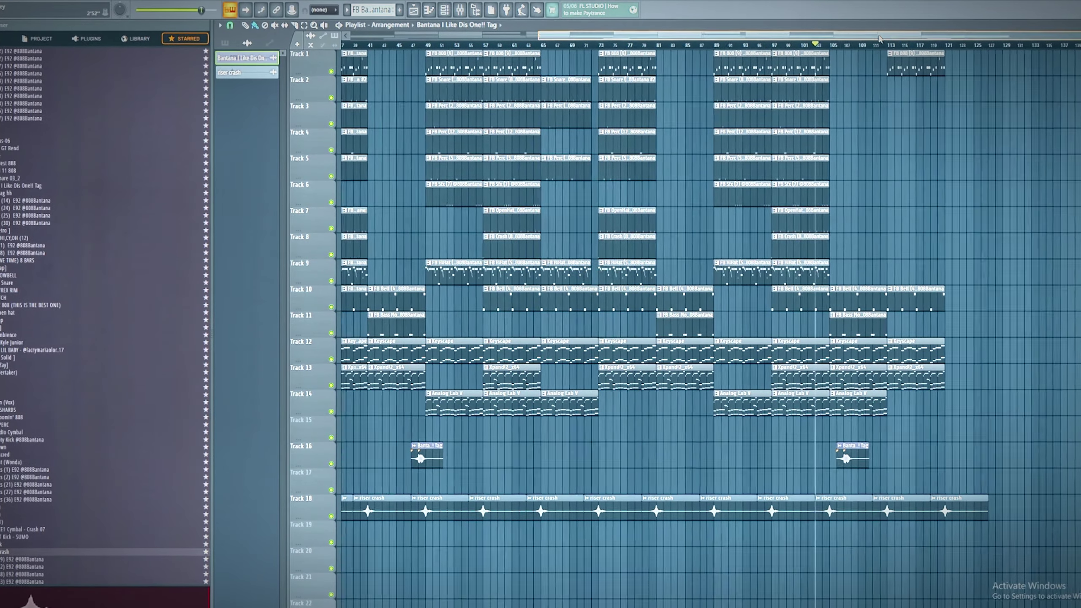
Play the arrangement from the start and open the effect choices for slot 9 on the Master mixer track
drag(638, 37, 343, 48)
key(space)
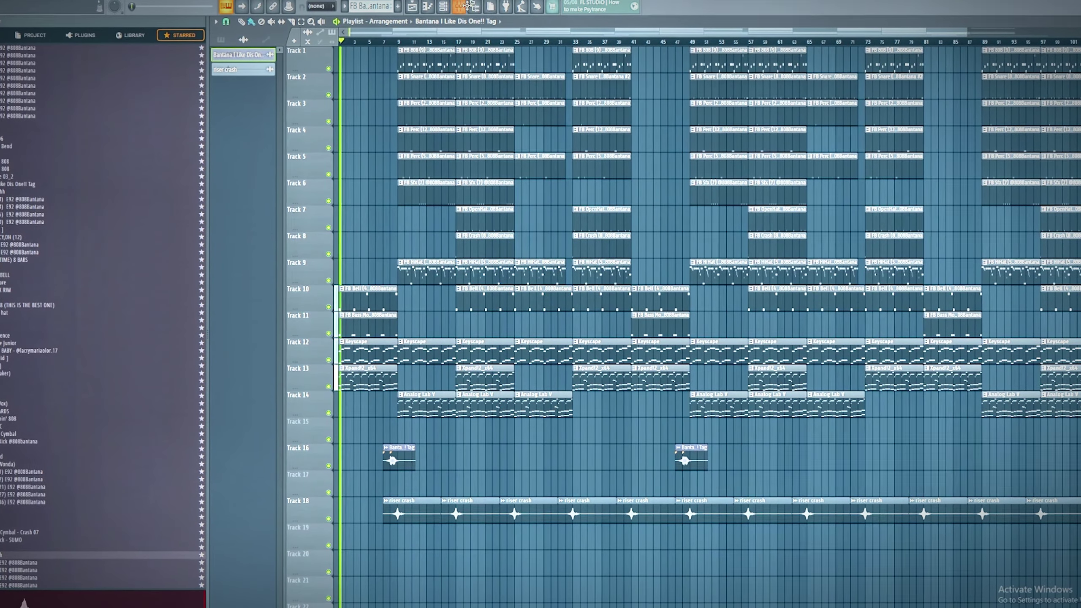
click(458, 8)
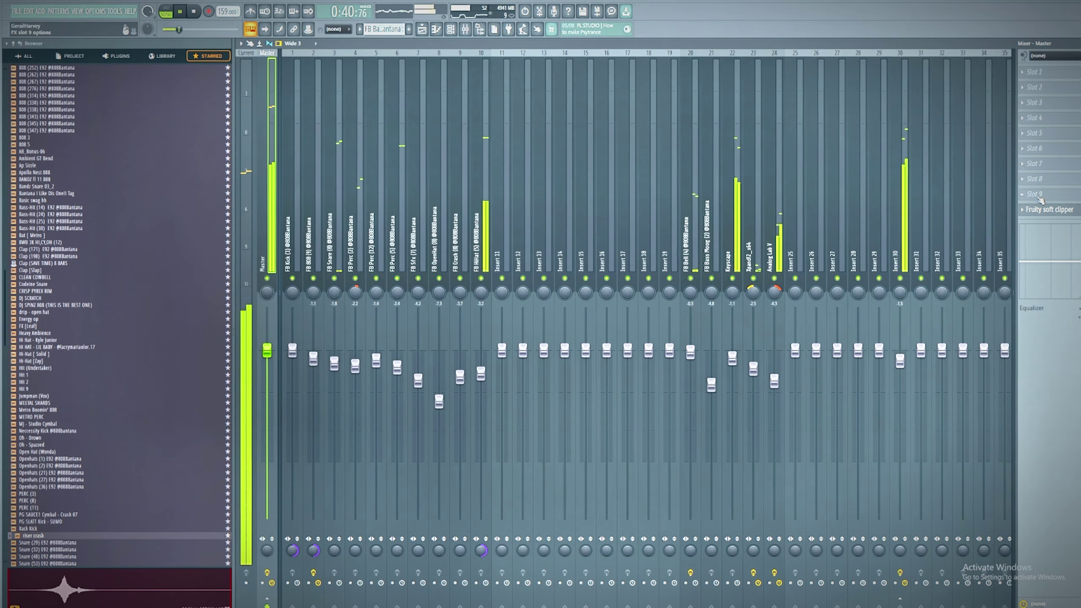
click(1039, 200)
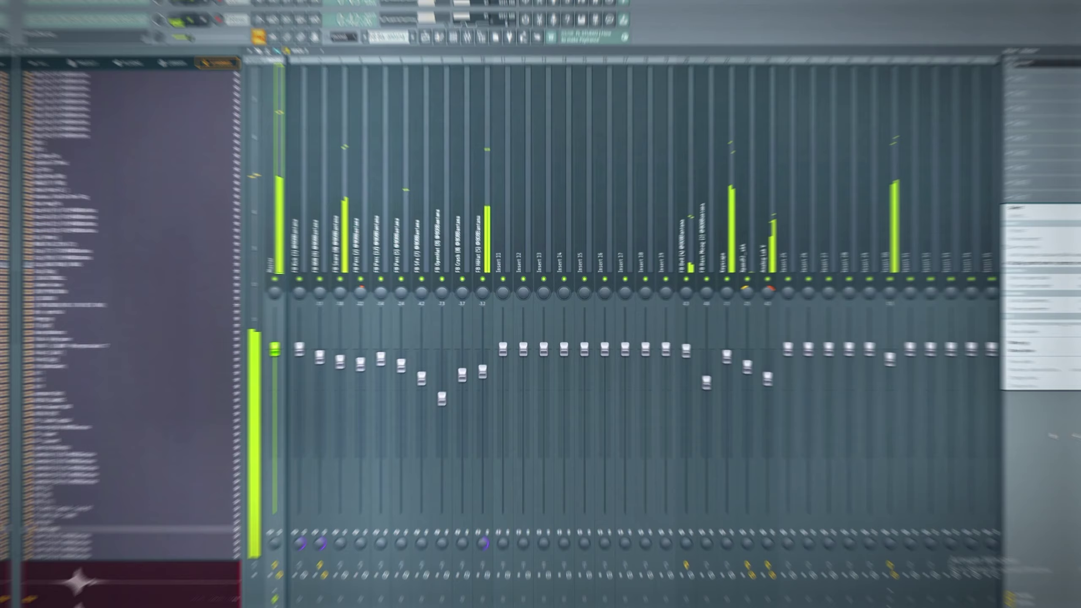
click(1021, 419)
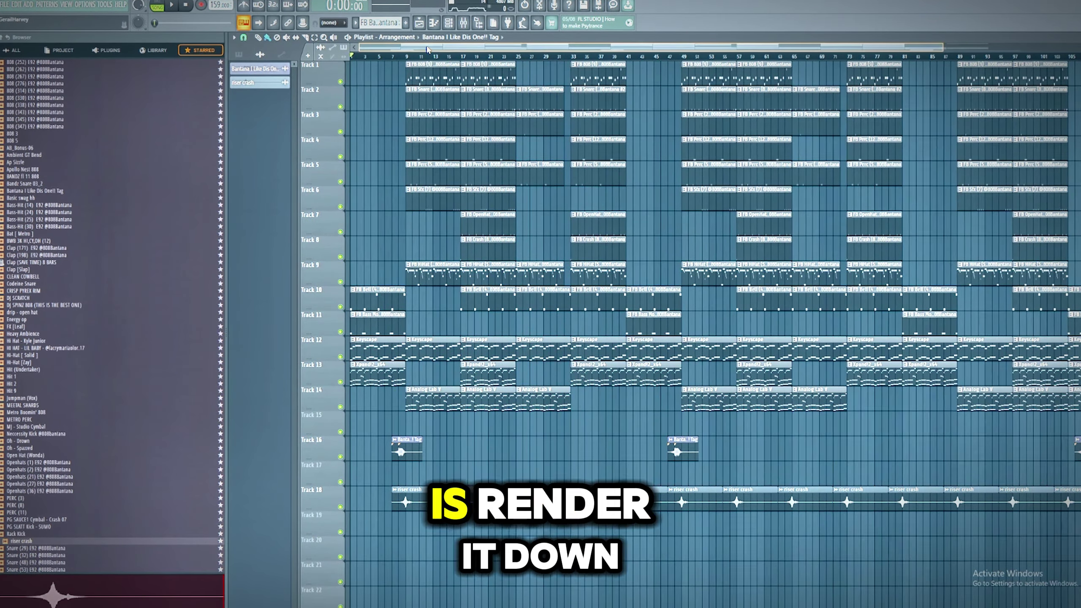
Collapse the expanded Florida Boys Drumkit subfolders in the browser and look at the kit's LOOPS folder
drag(427, 50, 451, 95)
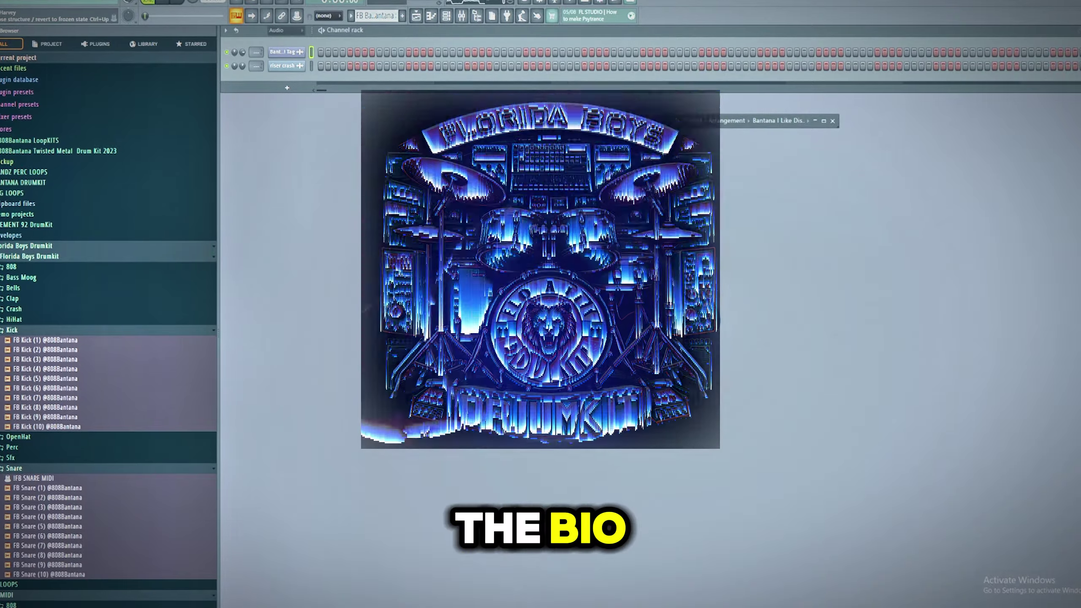
click(0, 32)
click(23, 246)
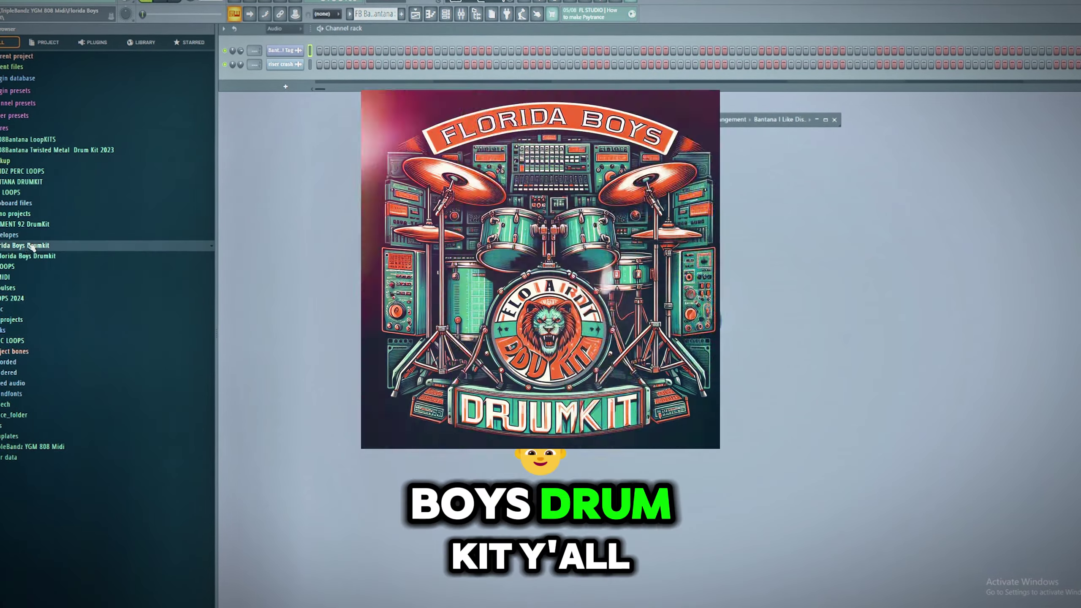
click(17, 266)
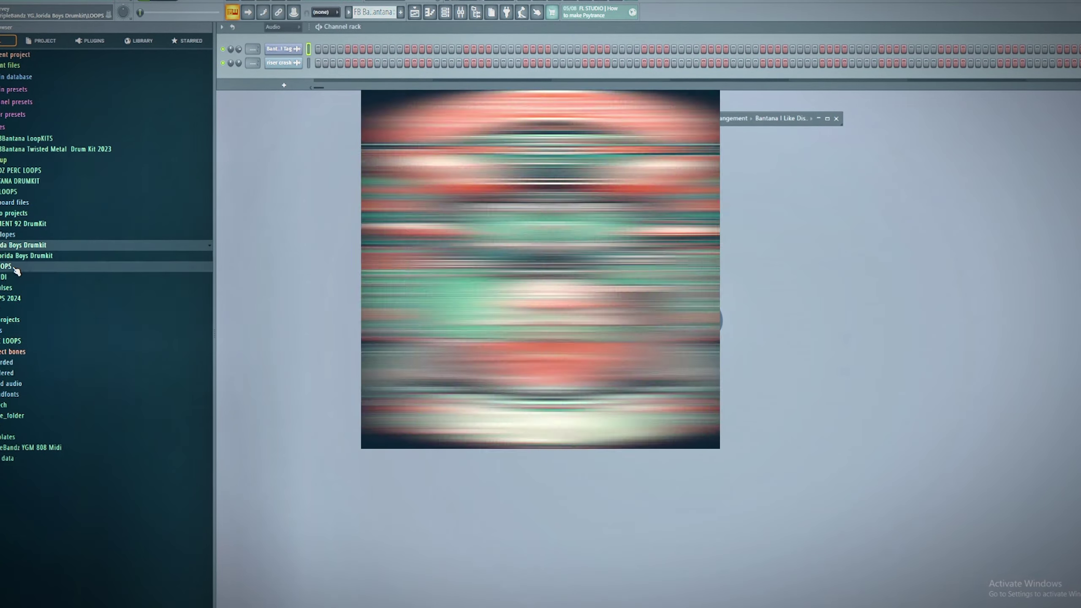
click(12, 266)
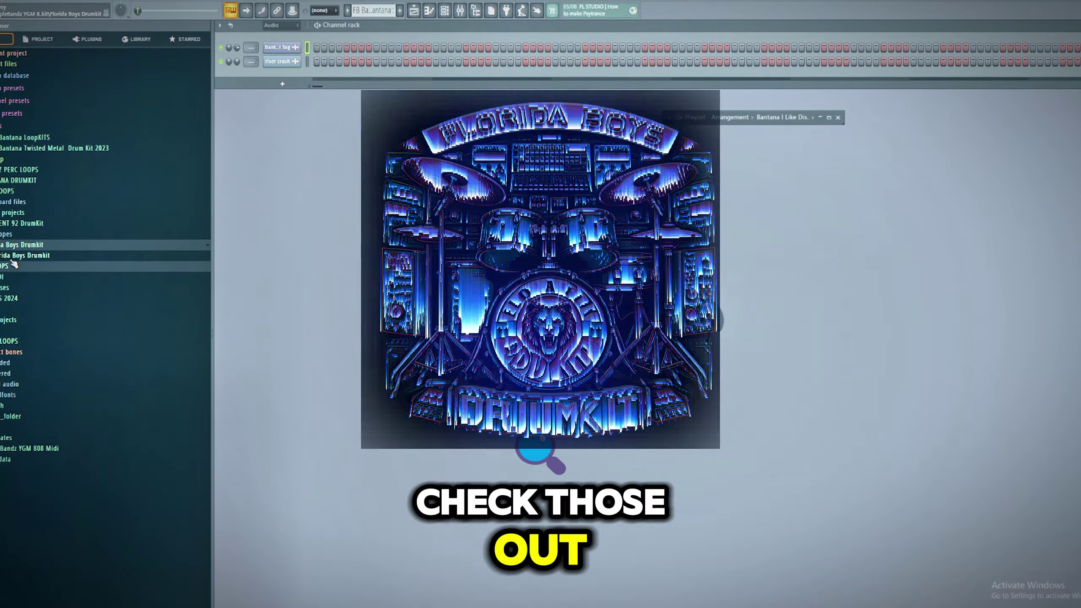